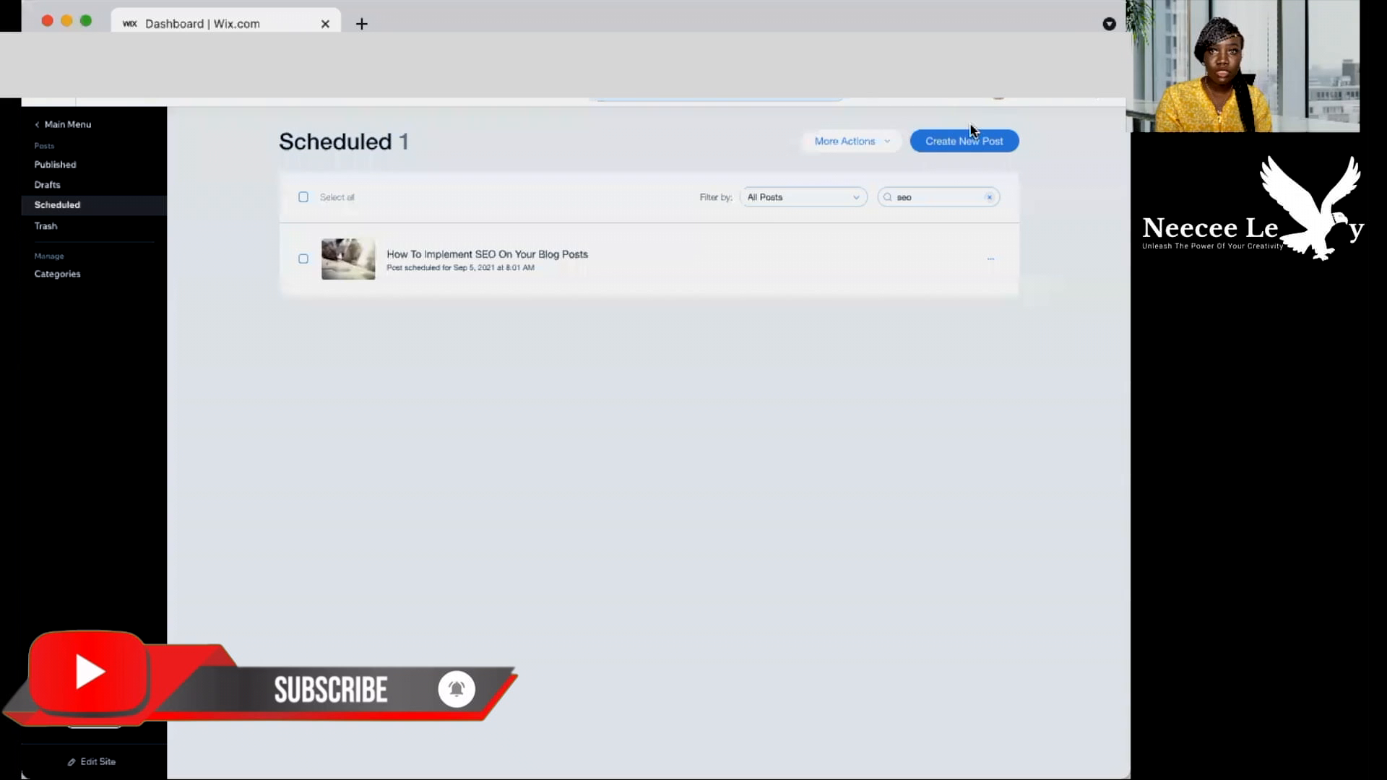
# Step: Create a new blog post titled "How to add SEO on you website: Wix or any site"
pyautogui.click(938, 142)
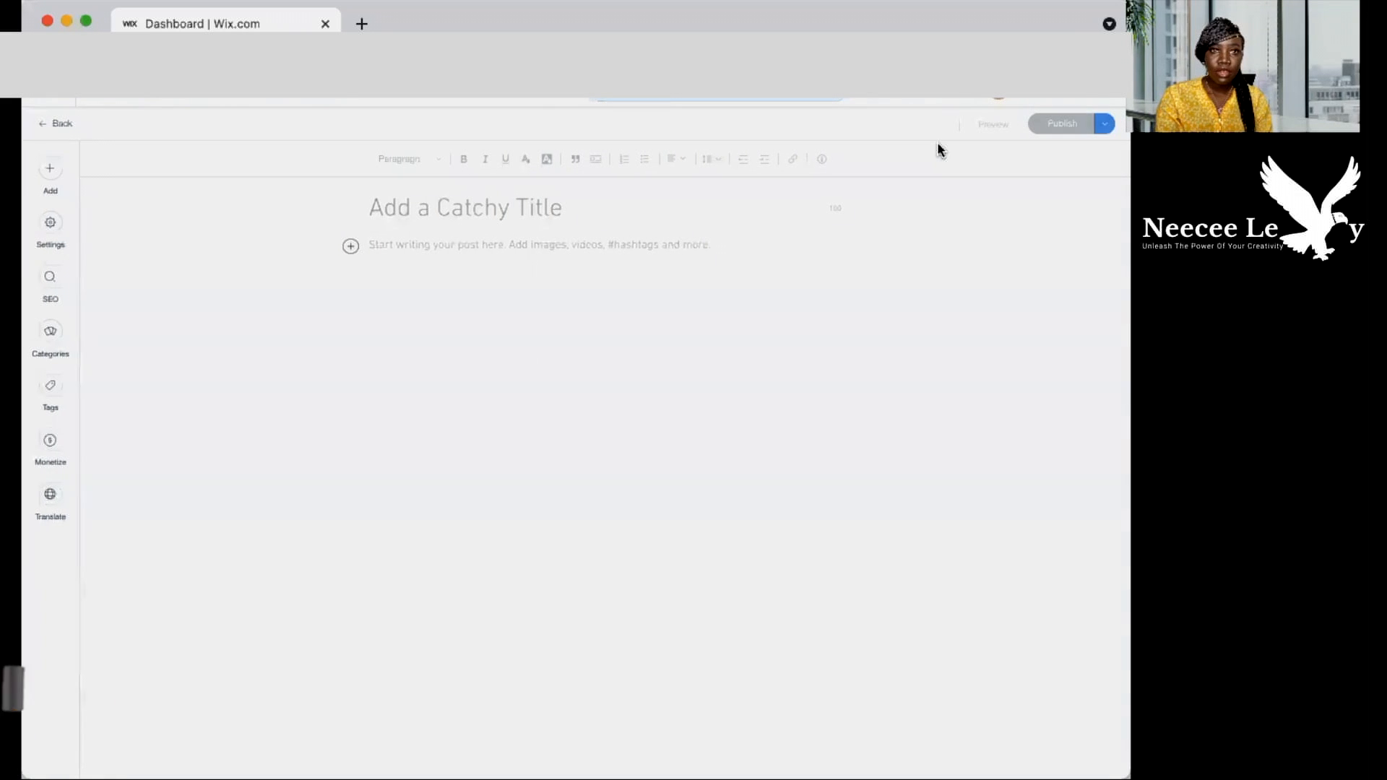
pyautogui.click(535, 214)
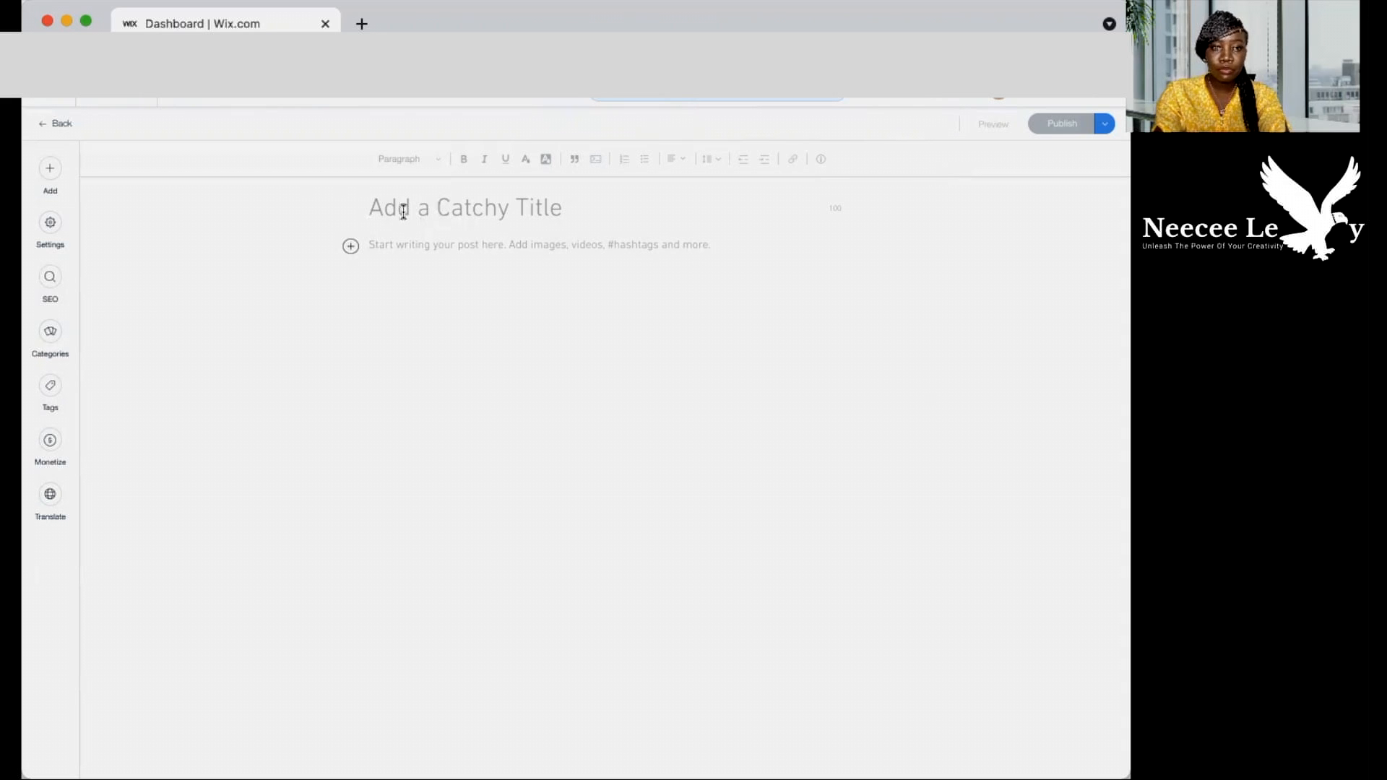
pyautogui.write('ho')
pyautogui.press('BackSpace')
pyautogui.press('BackSpace')
pyautogui.write('How to add ')
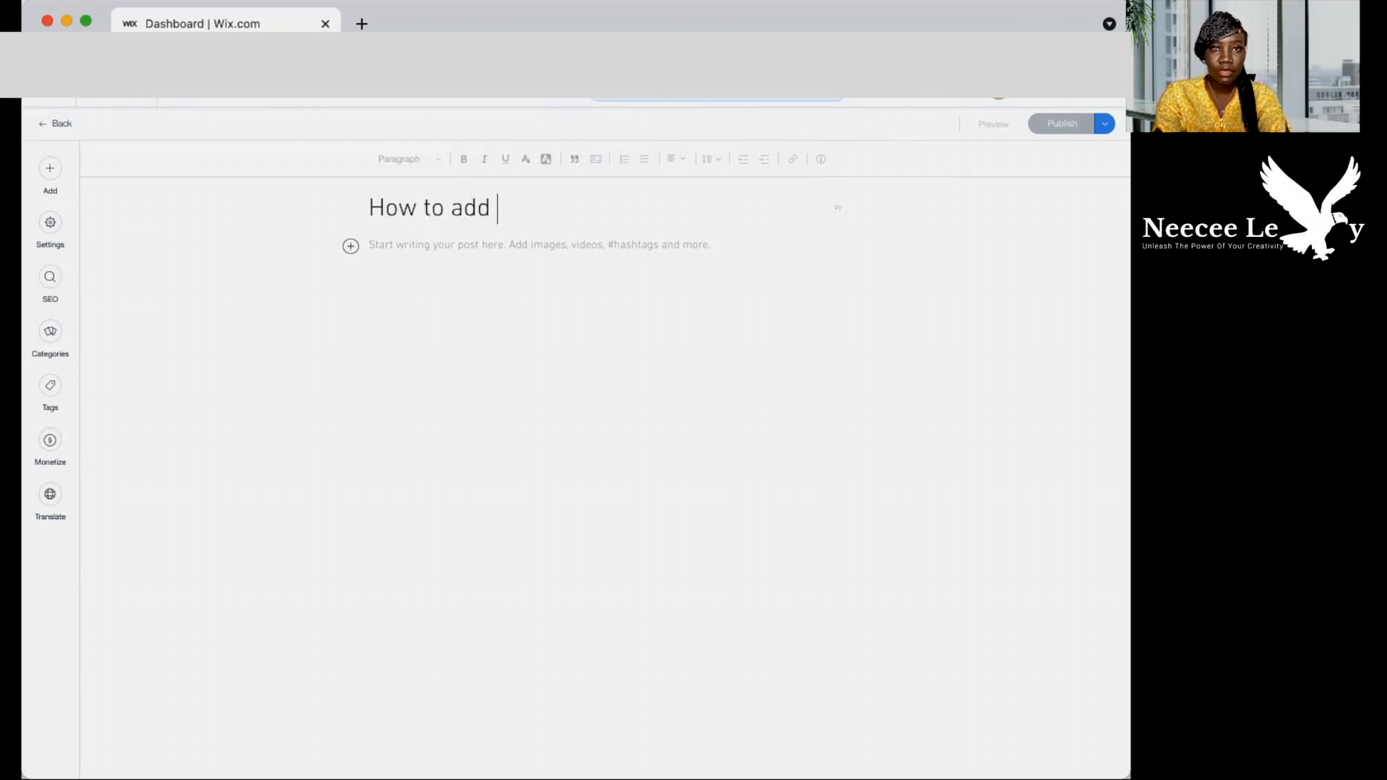
pyautogui.write('SEO on ')
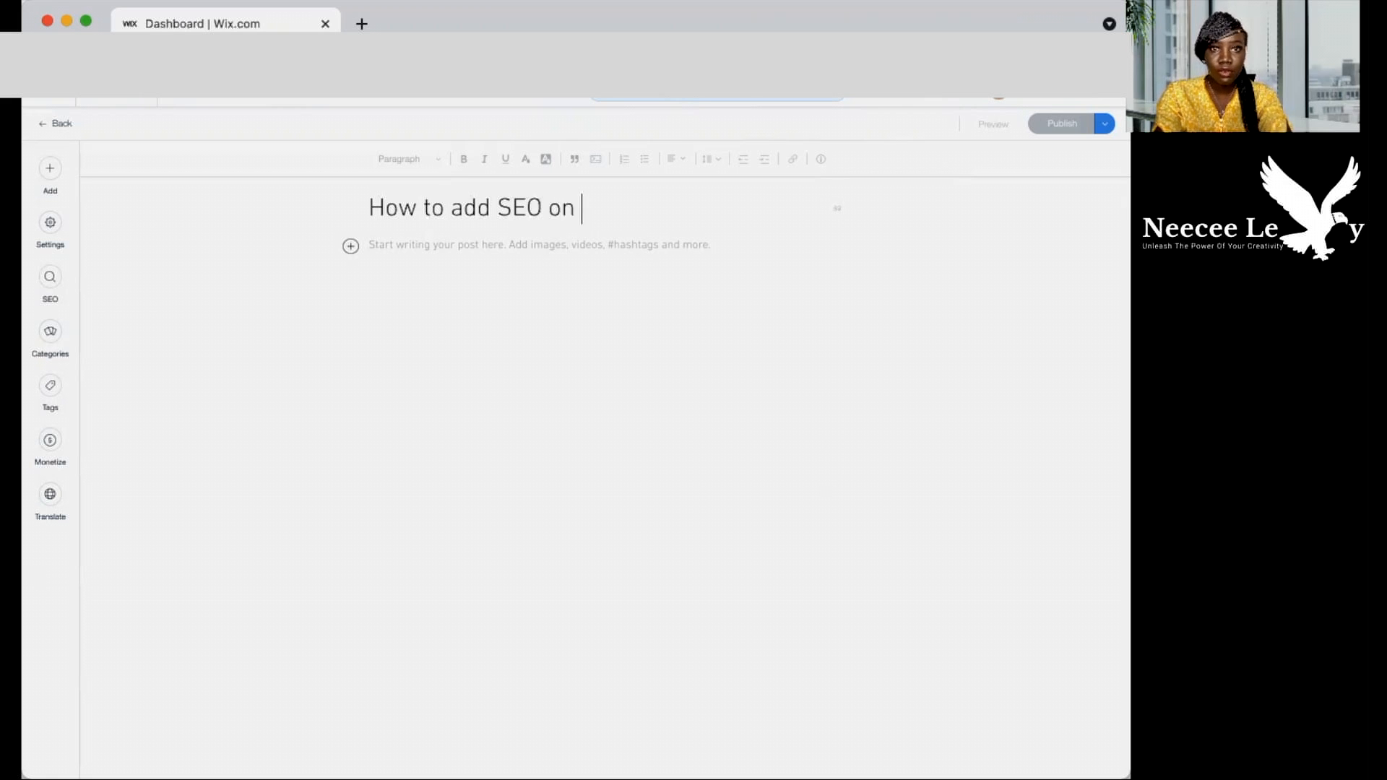
pyautogui.write('you website')
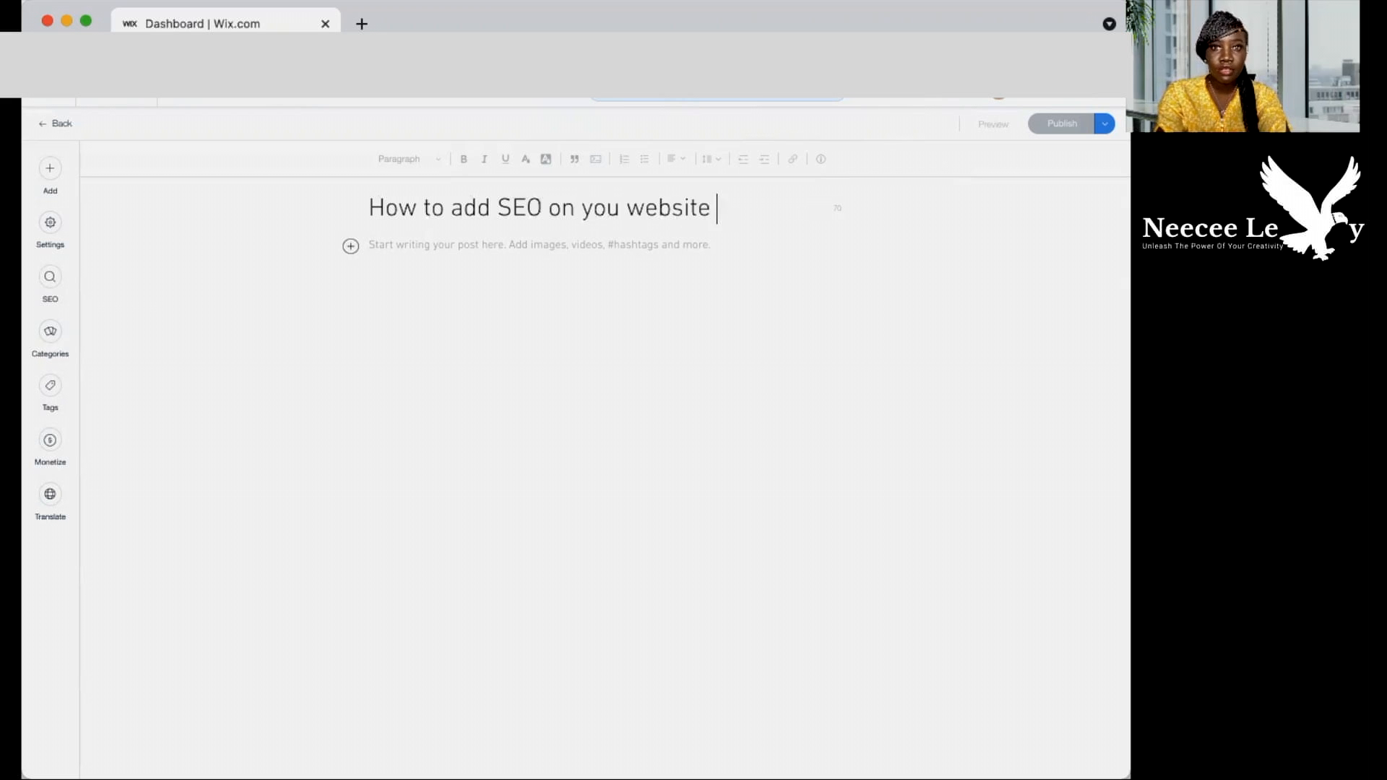
pyautogui.write(': Wix o')
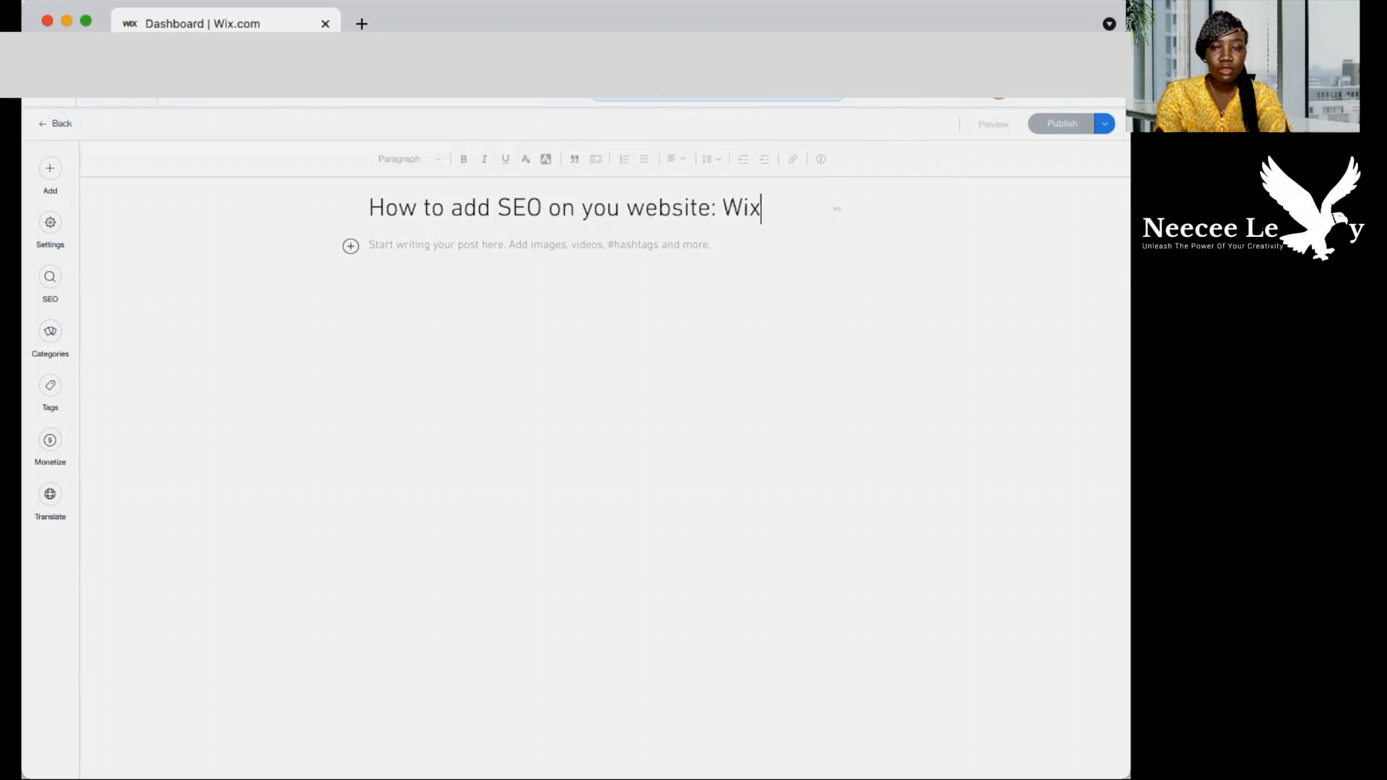
pyautogui.press('BackSpace')
pyautogui.write('or any site')
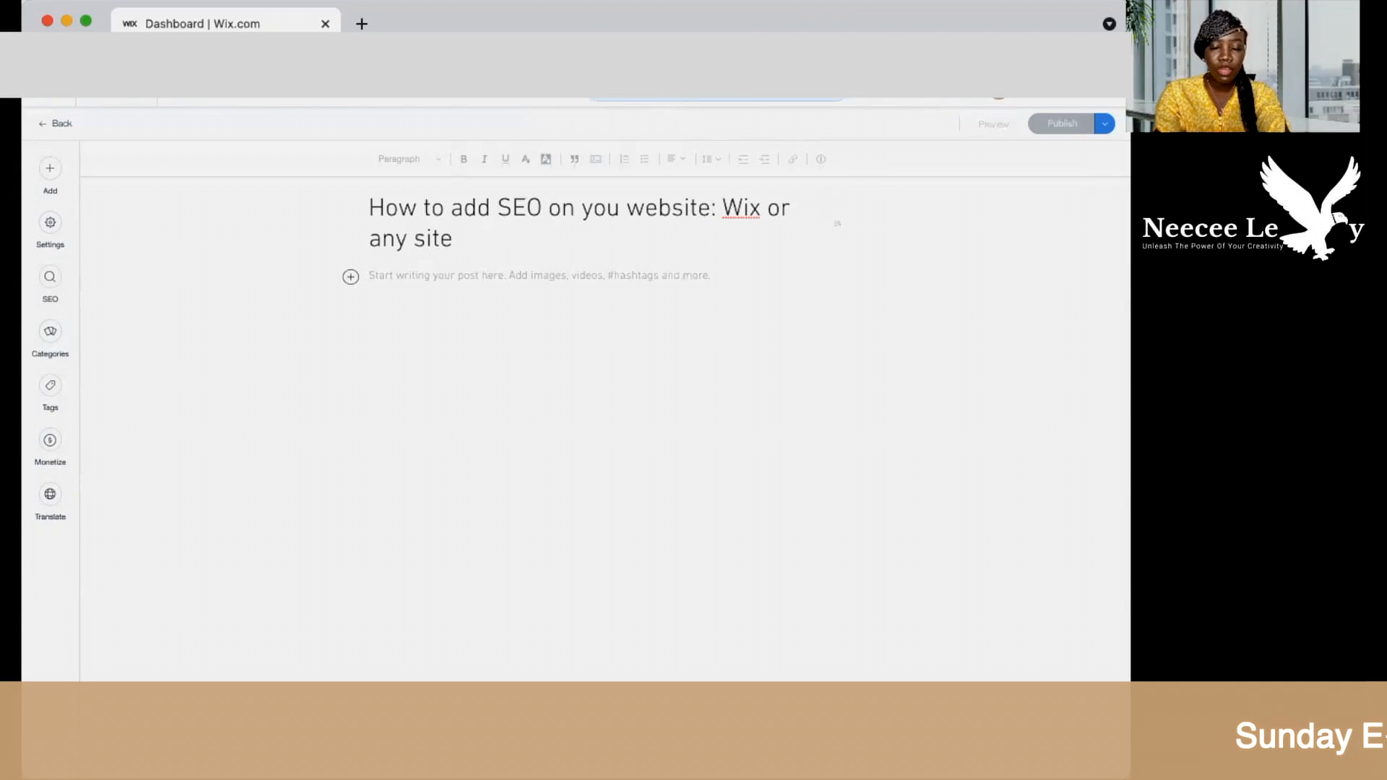
# Step: Start the post body with the greeting "Hello guys!" below the title
pyautogui.click(404, 279)
pyautogui.press('Return')
pyautogui.press('BackSpace')
pyautogui.write('Hello guys!')
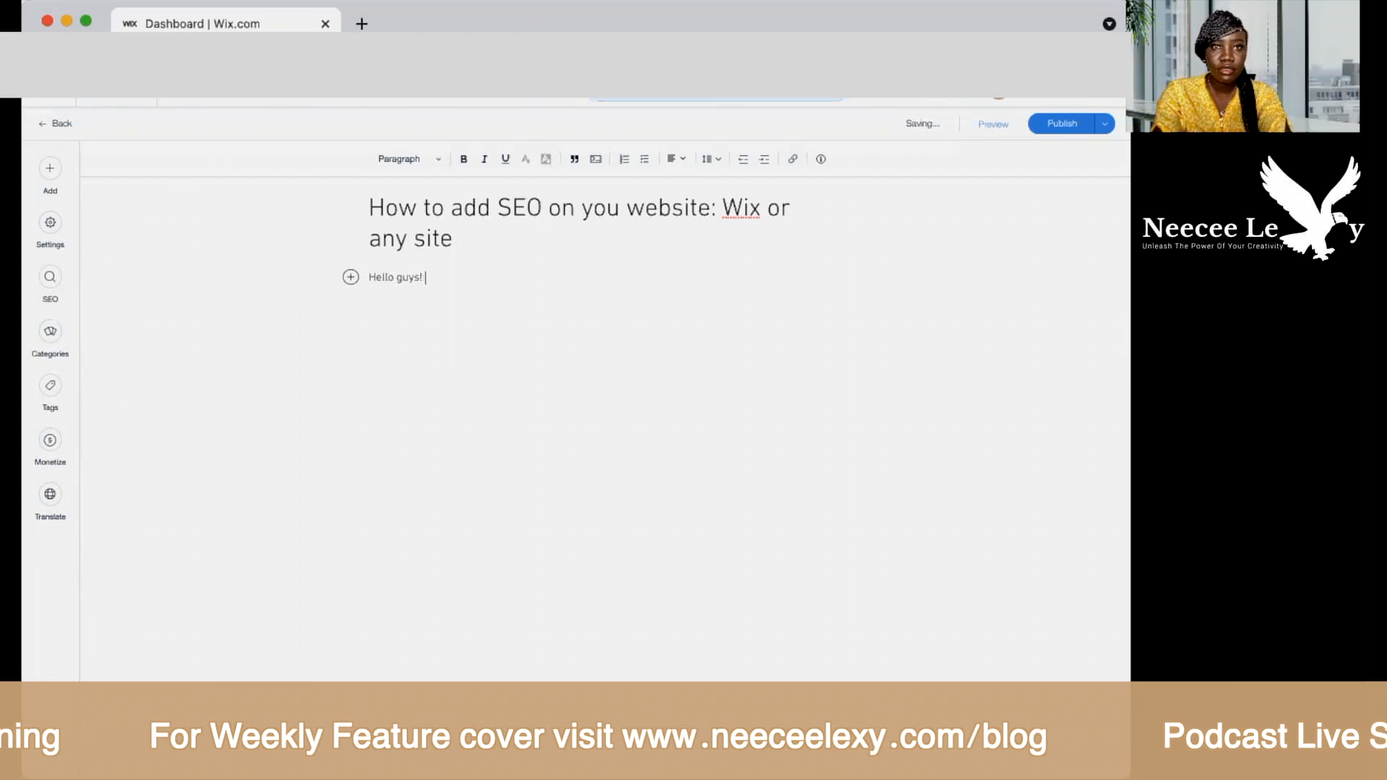
# Step: Write an intro with the author's name and "I will be walking you all through to implement SEO best practice on wix site or any other web hosting."
pyautogui.press('Return')
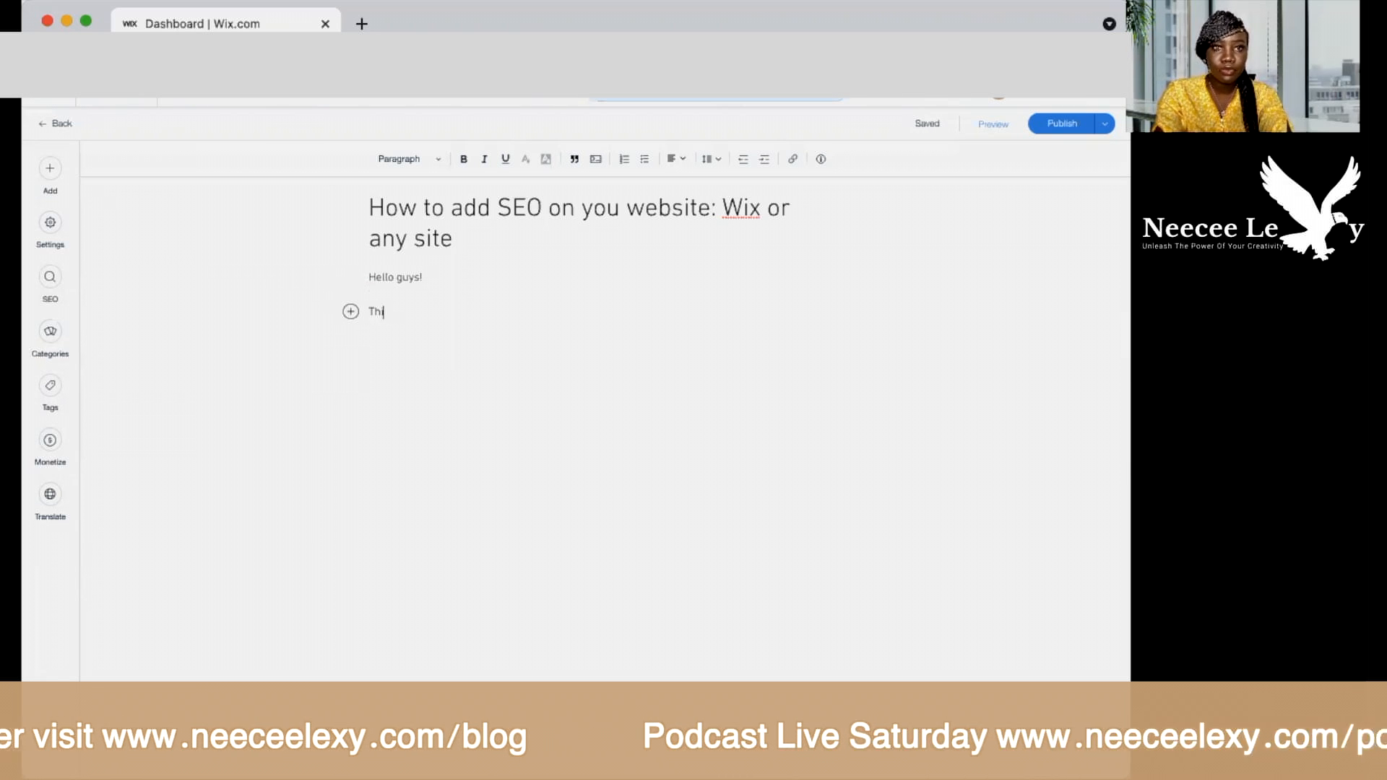
pyautogui.write('This Neecee Lexy.')
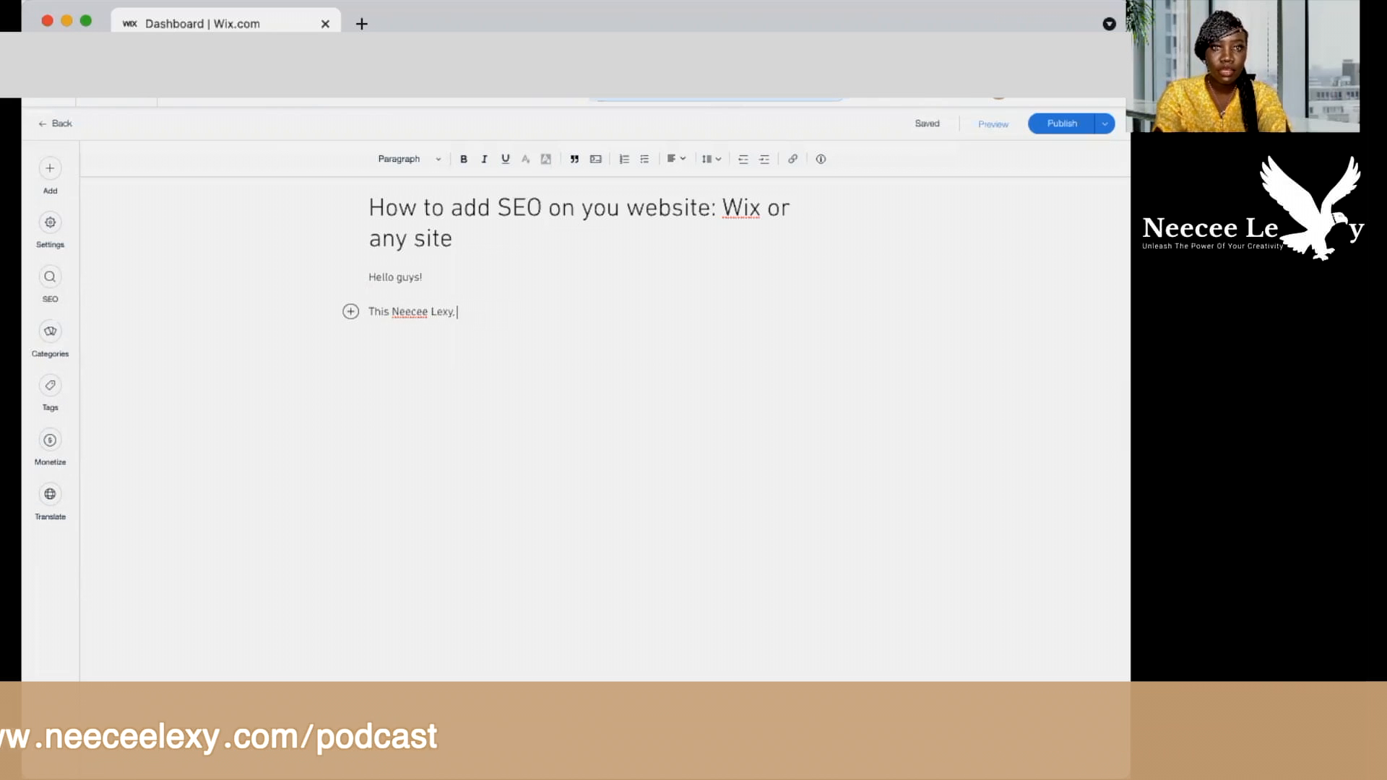
pyautogui.write('alking you all through to')
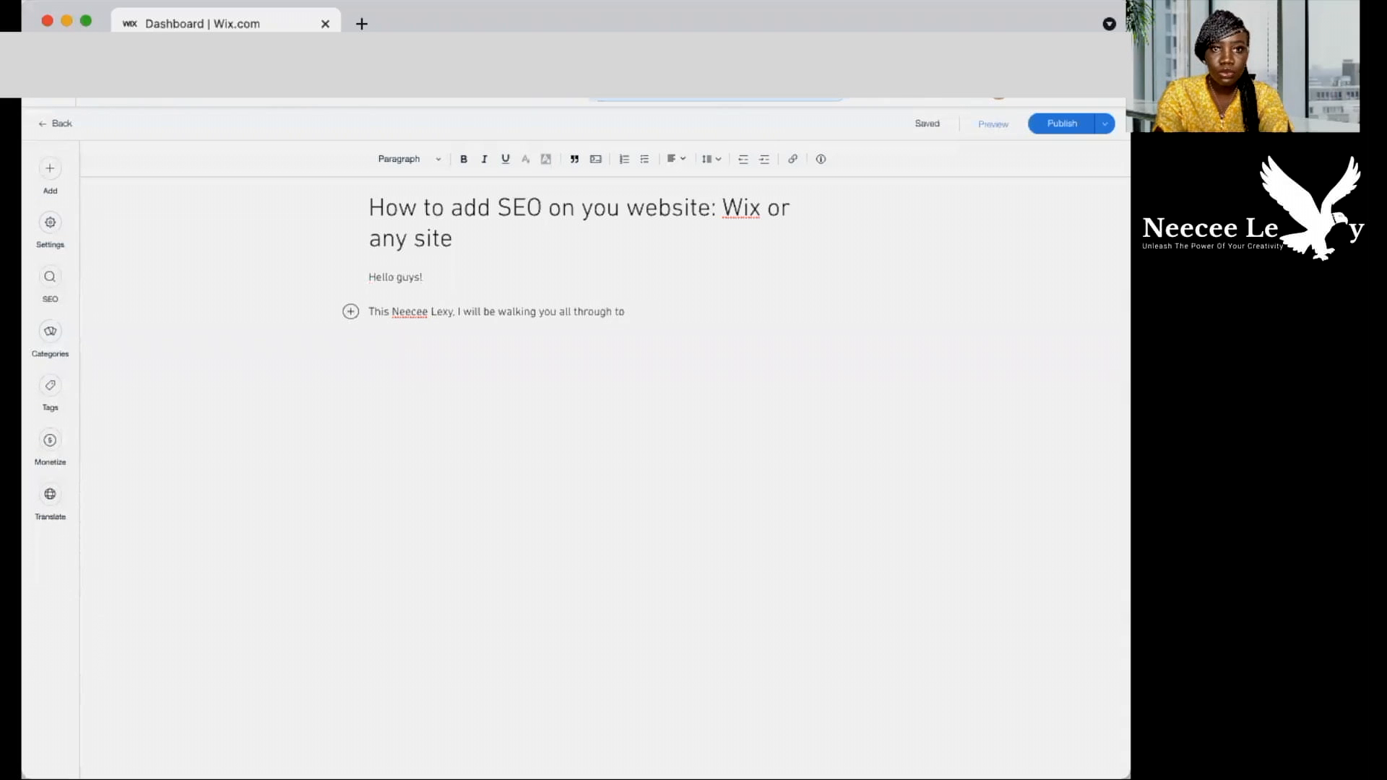
pyautogui.write('seo')
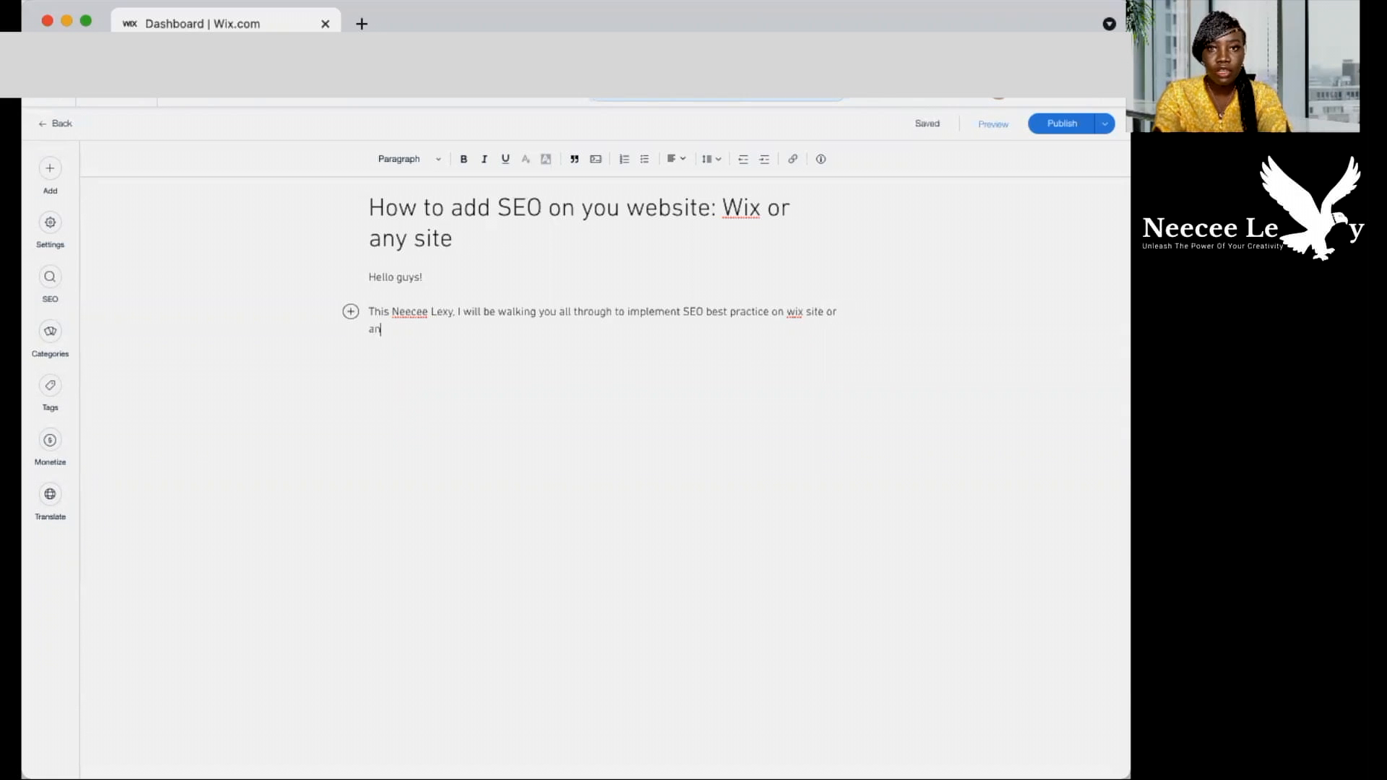
pyautogui.write('web hosting.')
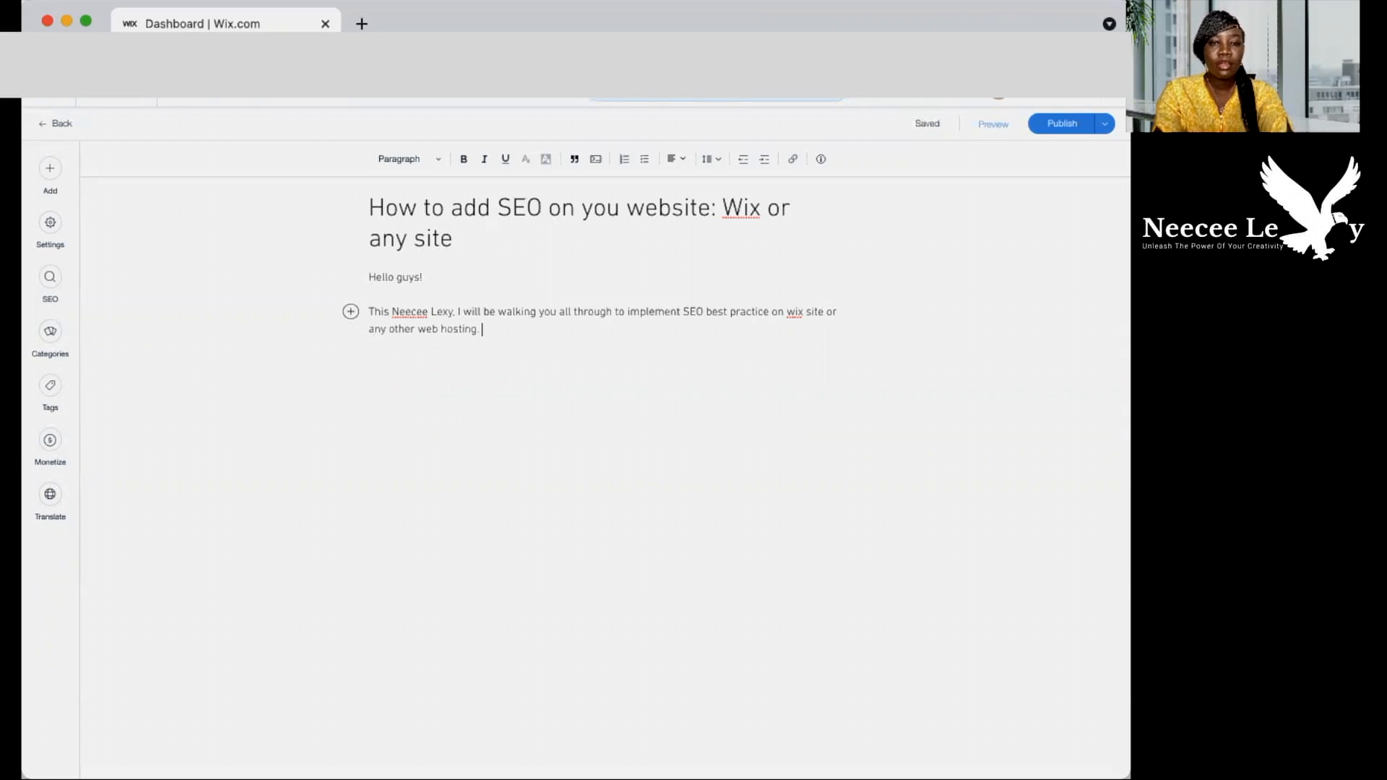
pyautogui.press('Return')
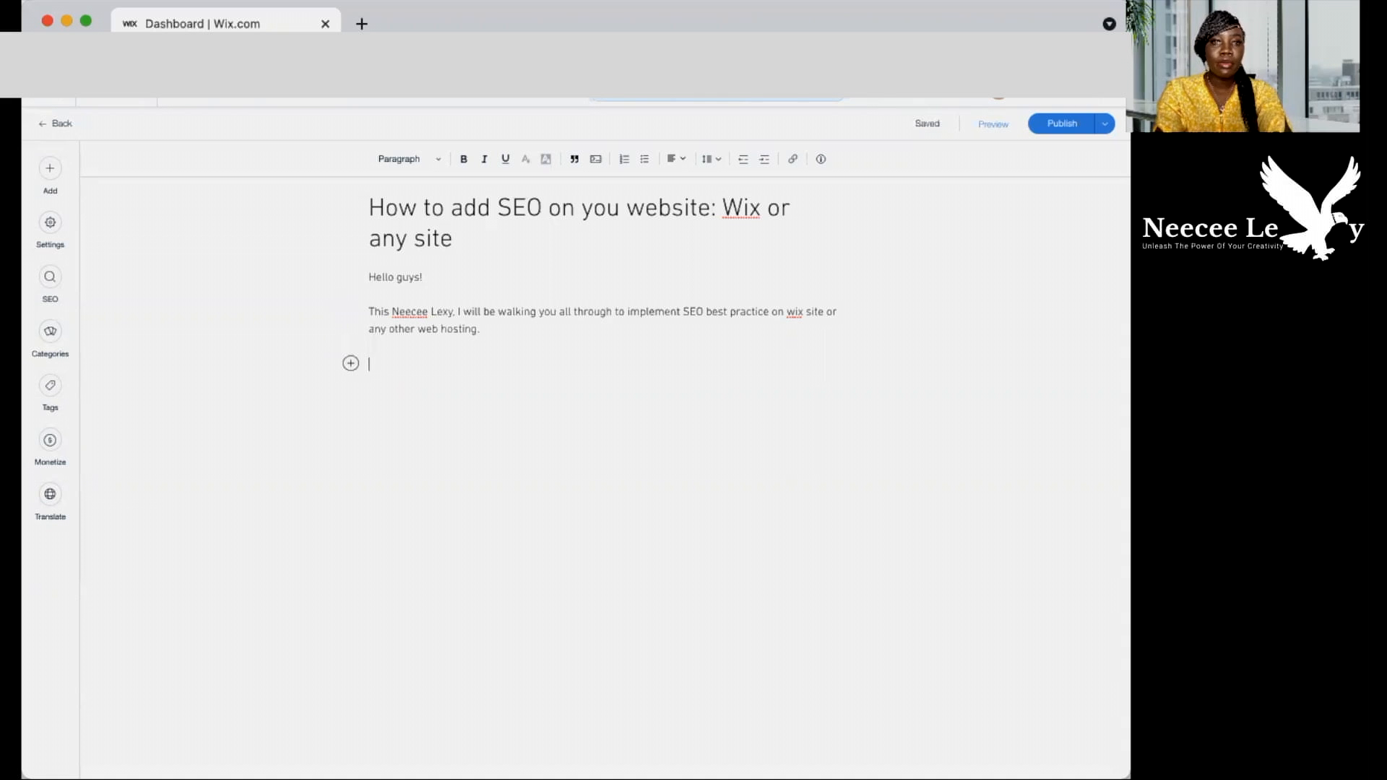
# Step: Insert the "SUCCESS SKILLS" image from the site files below the intro paragraph and remove the blank line above it
pyautogui.click(353, 363)
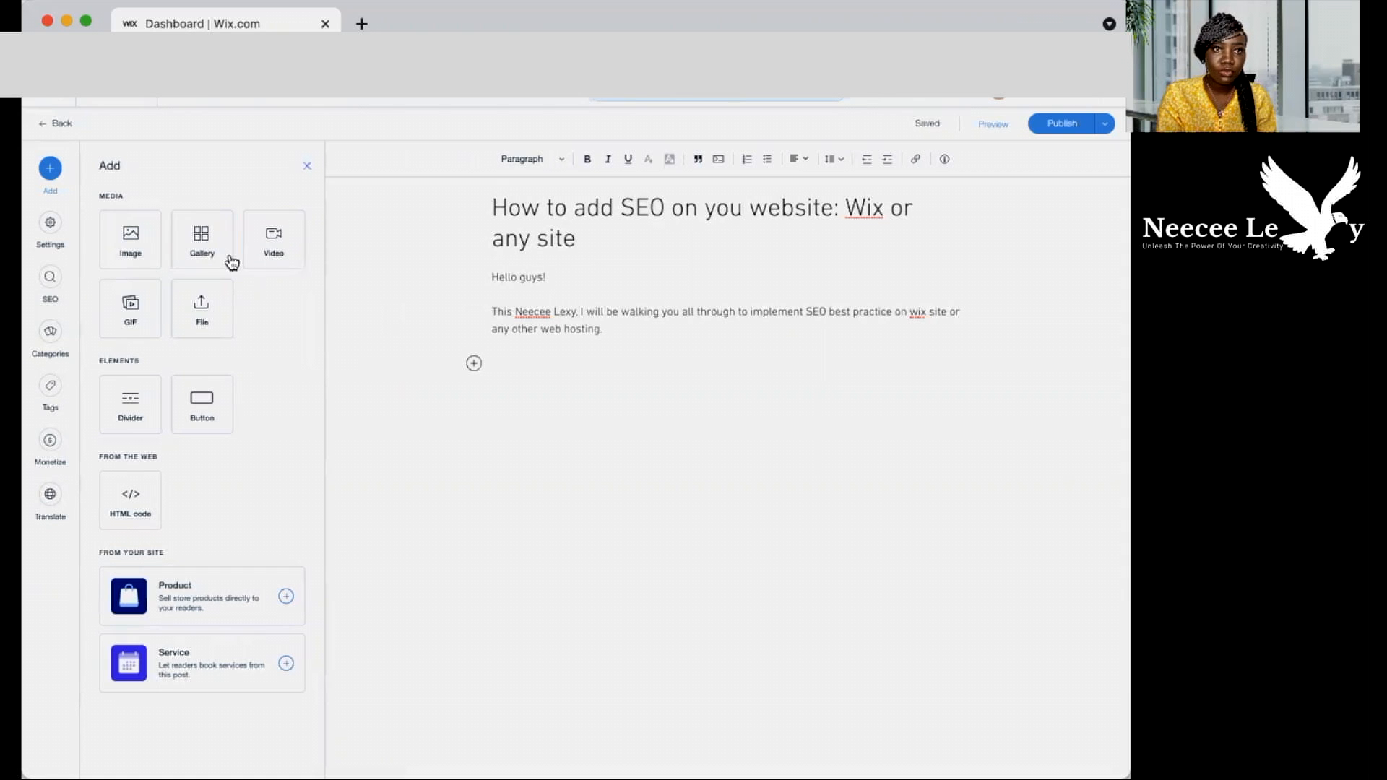
pyautogui.click(148, 259)
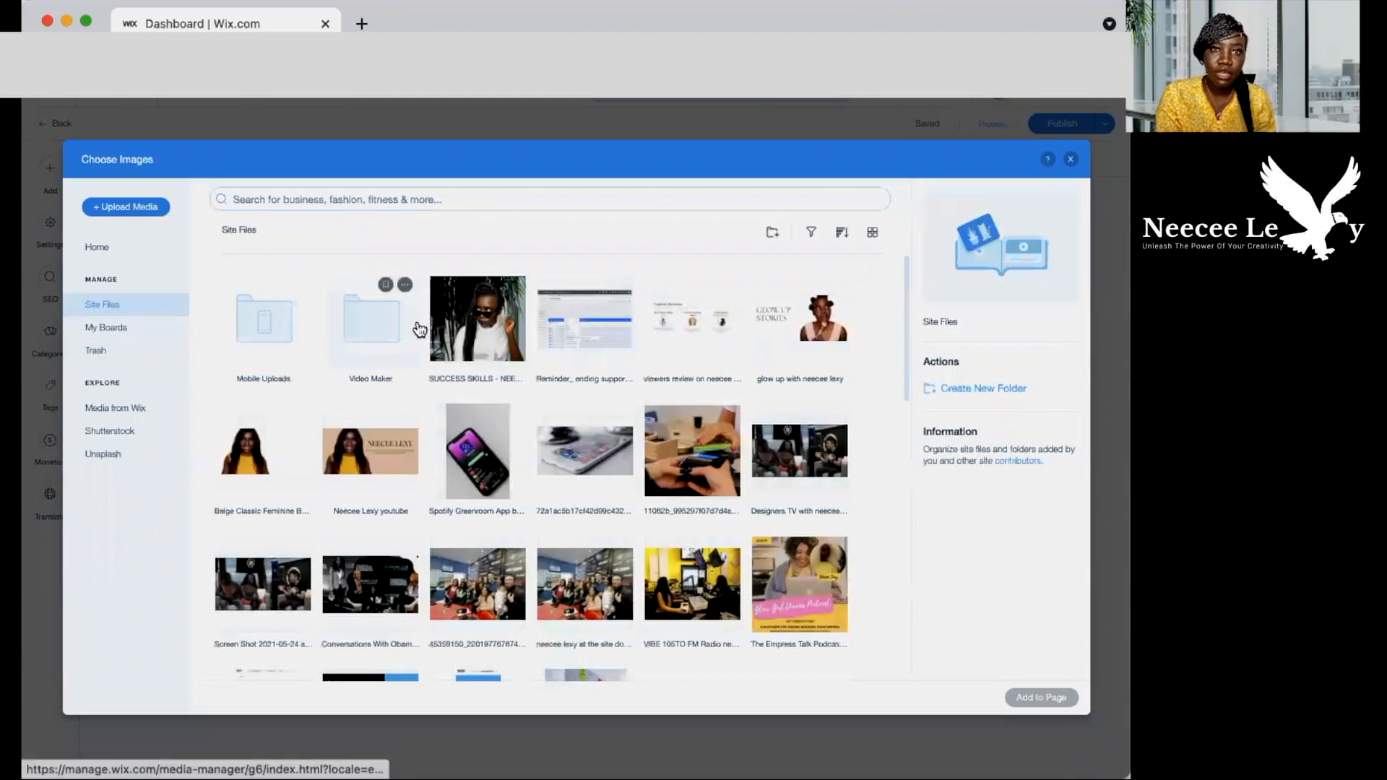
pyautogui.click(477, 321)
pyautogui.click(1048, 698)
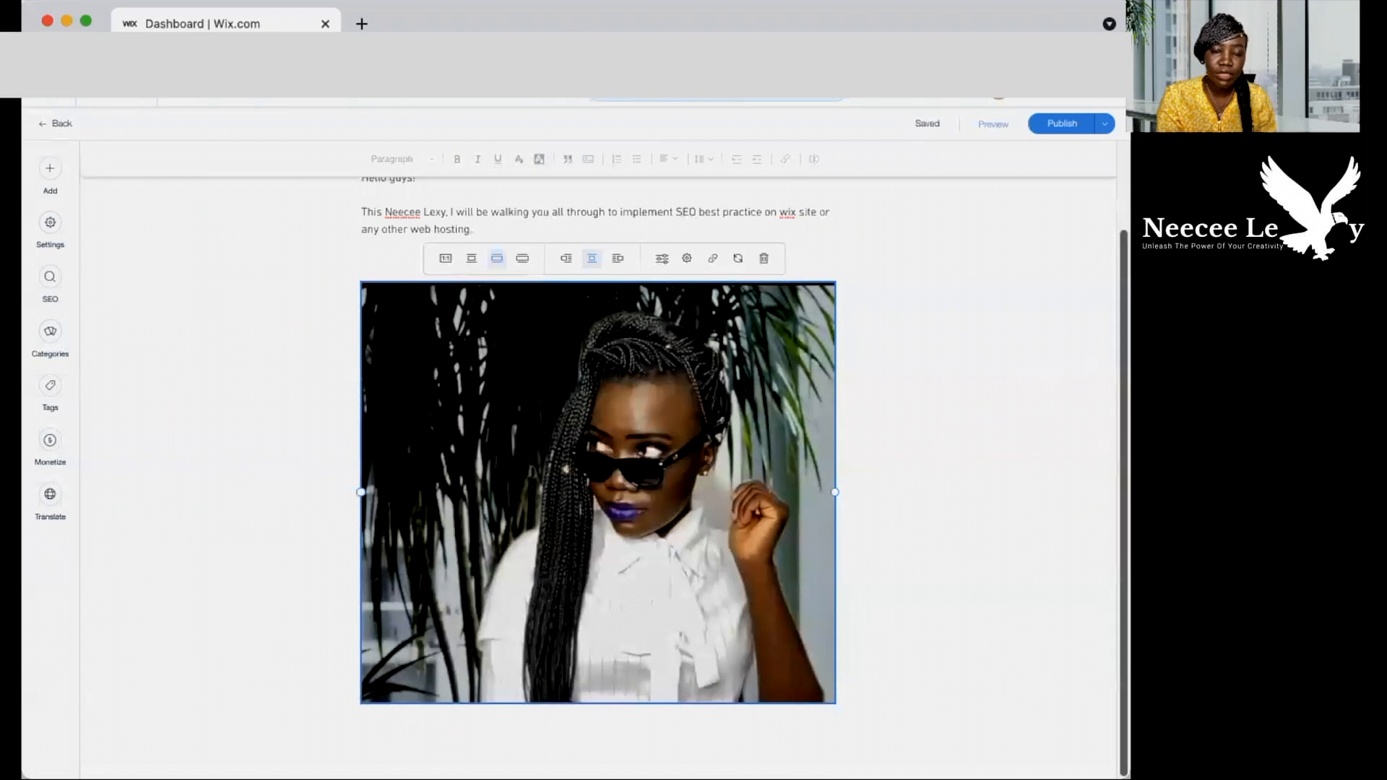
pyautogui.scroll(3, 940, 433)
pyautogui.click(677, 312)
pyautogui.click(481, 358)
pyautogui.press('BackSpace')
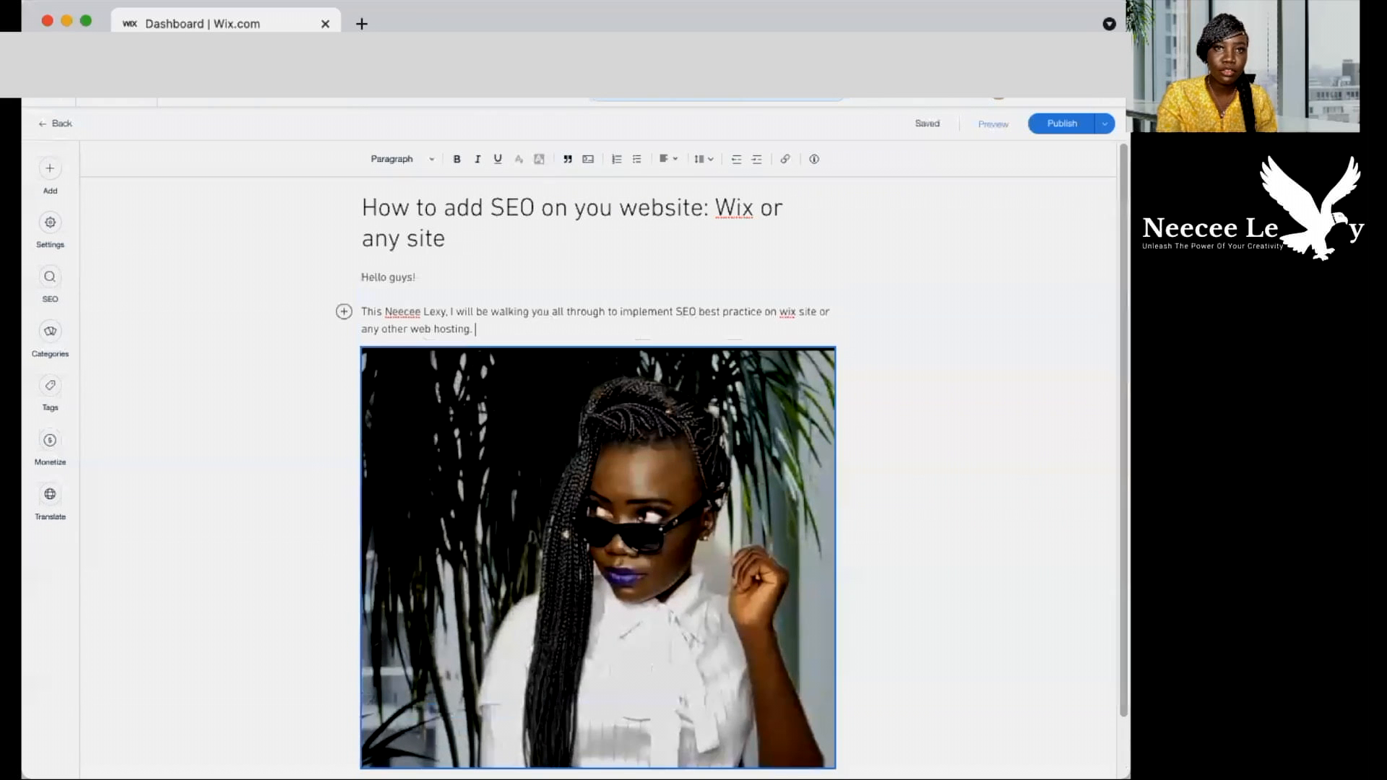
pyautogui.click(485, 386)
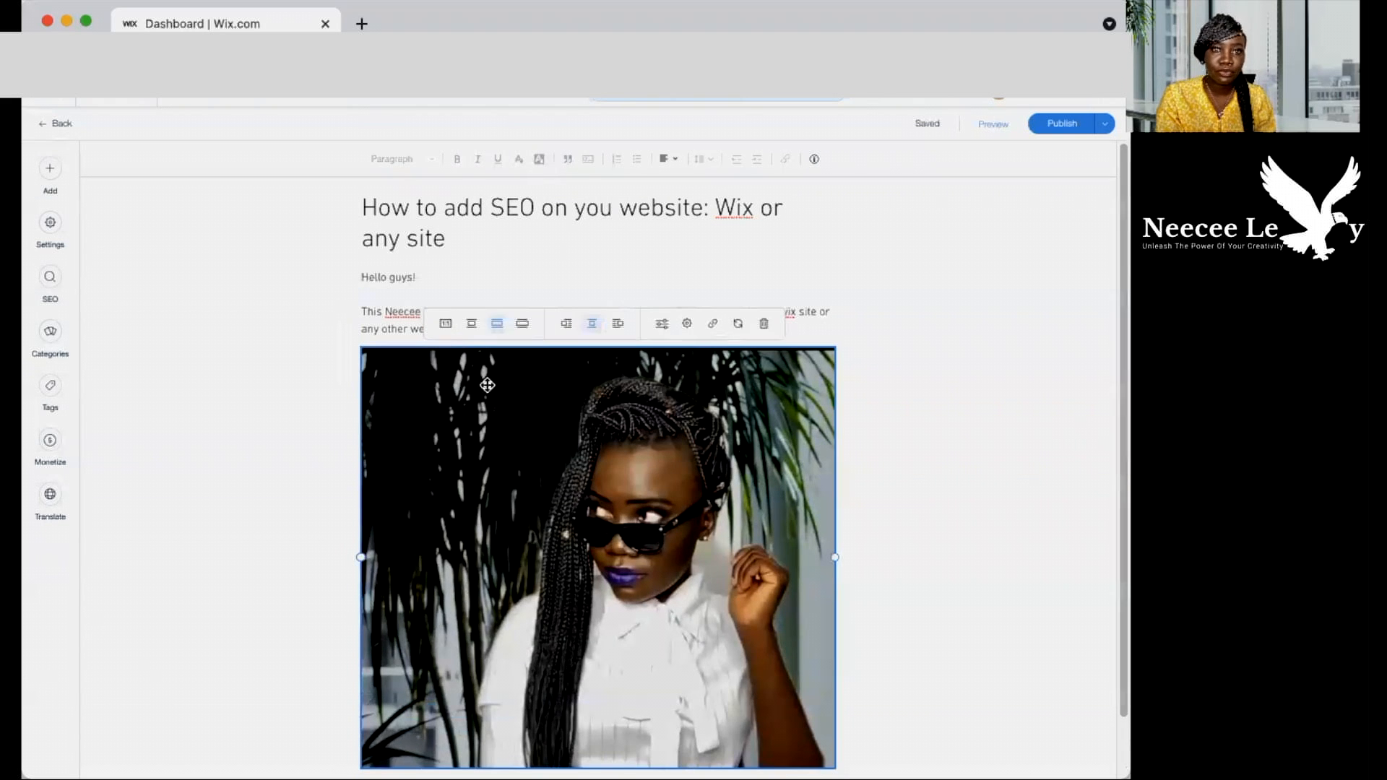
pyautogui.click(530, 292)
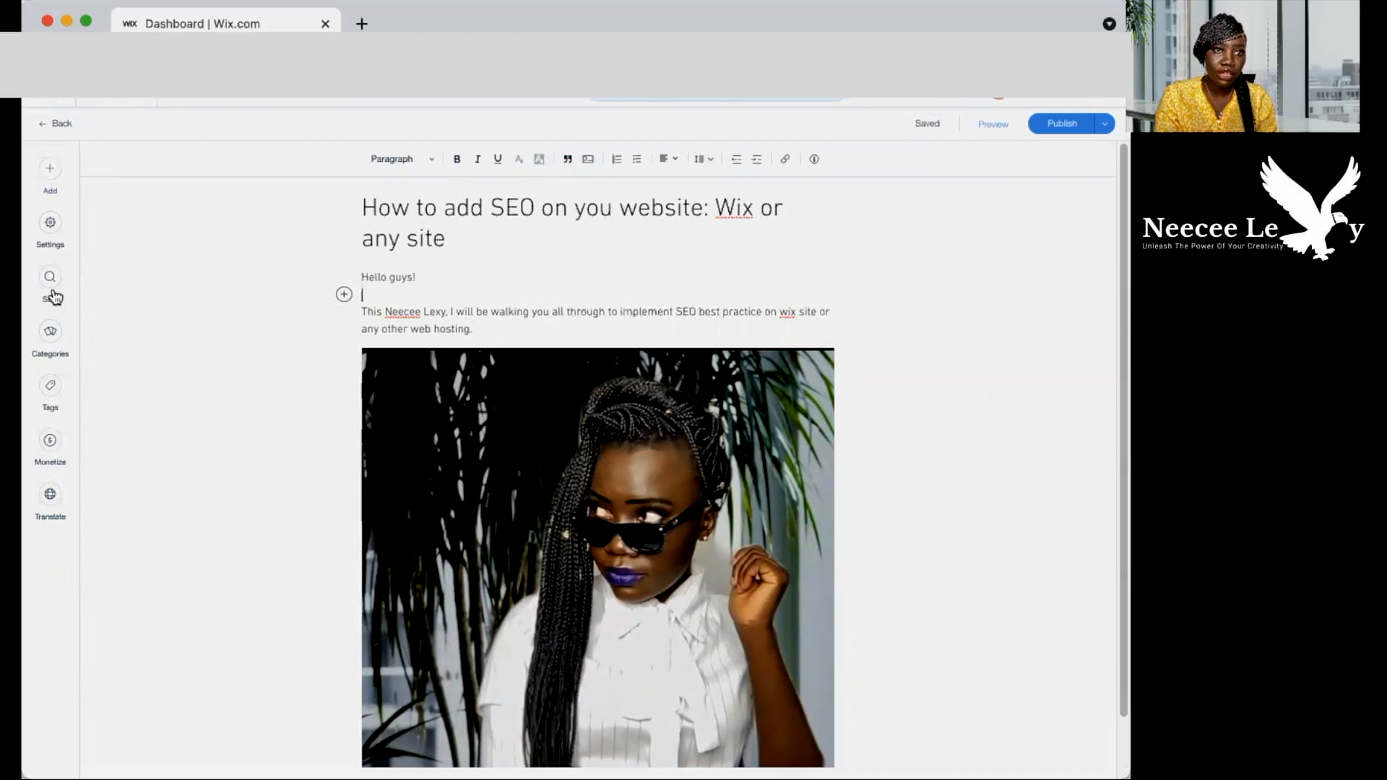
# Step: Open the post's SEO settings and highlight the intro paragraph to compare it with the SEO description
pyautogui.click(51, 180)
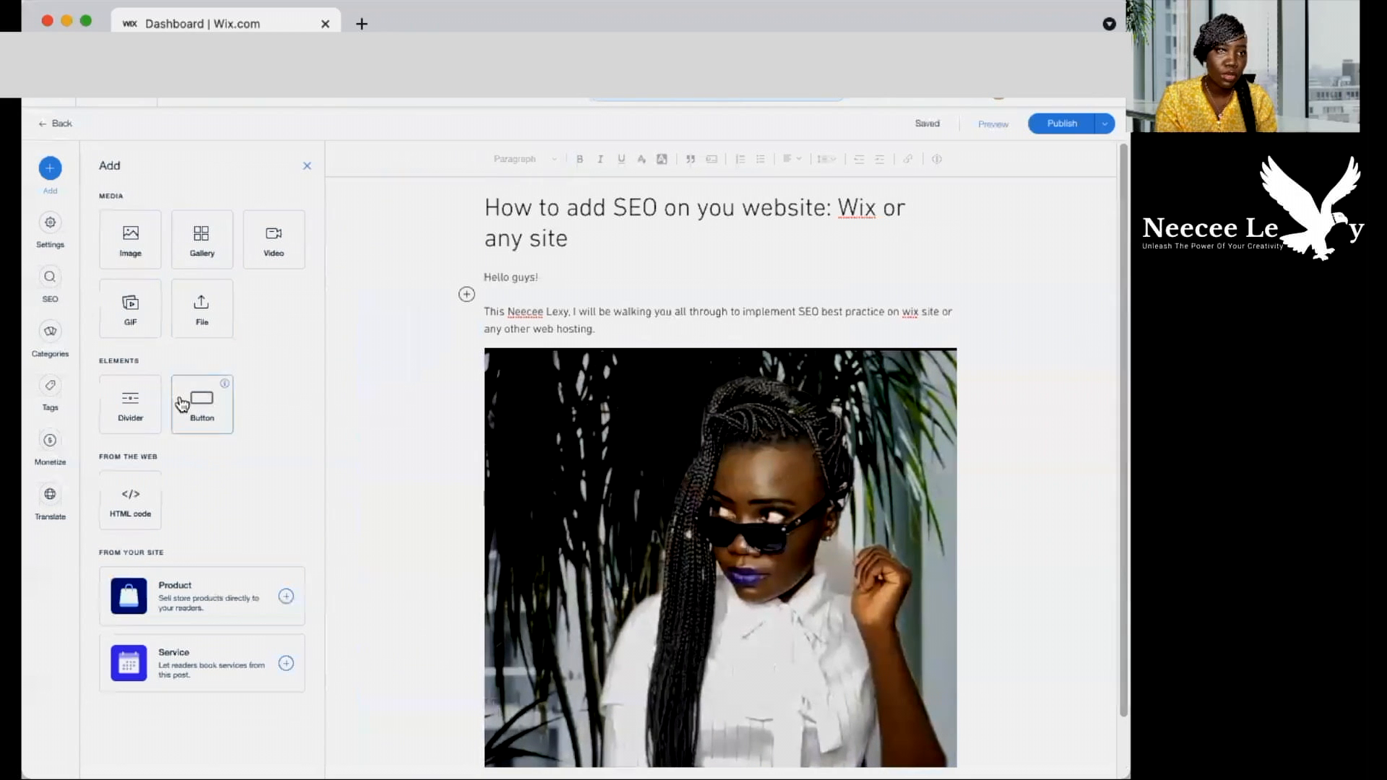
pyautogui.click(62, 281)
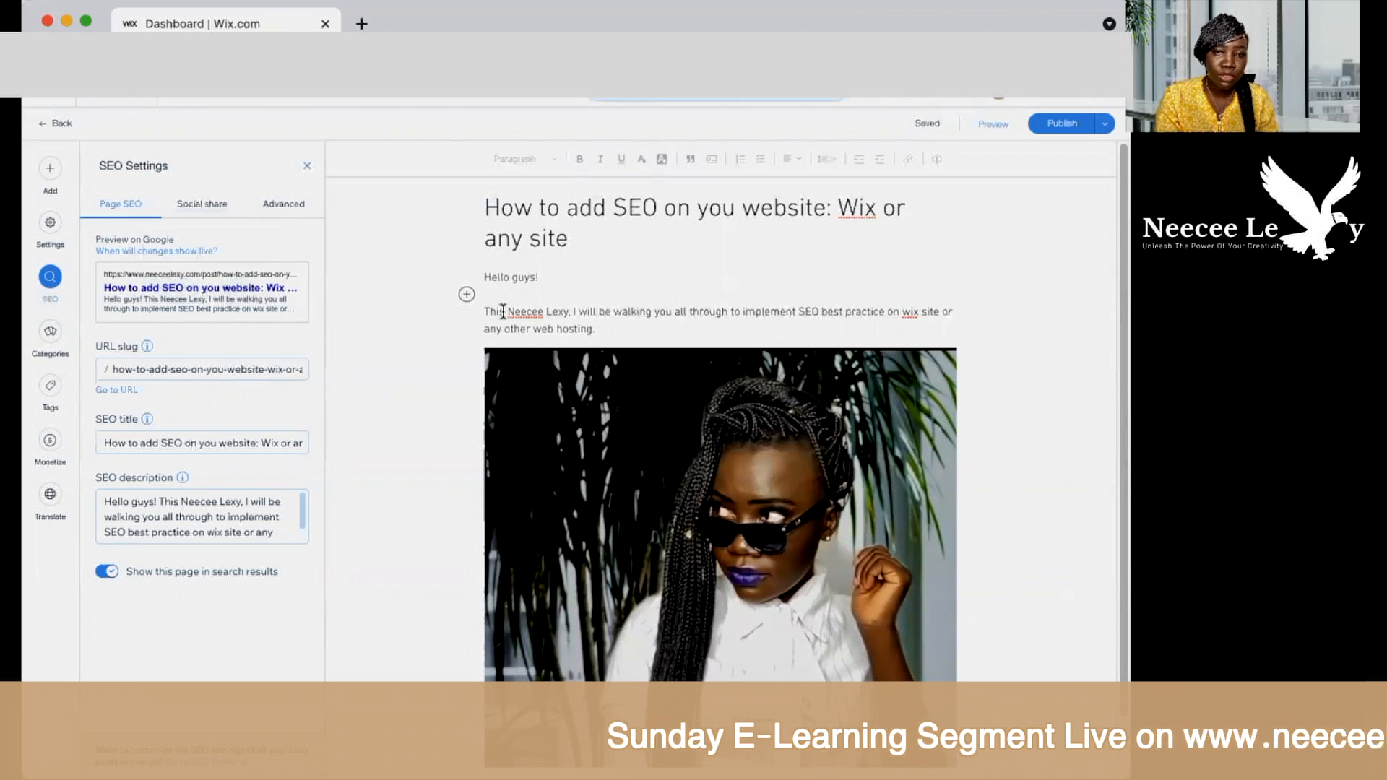
pyautogui.moveTo(616, 329); pyautogui.dragTo(481, 313)
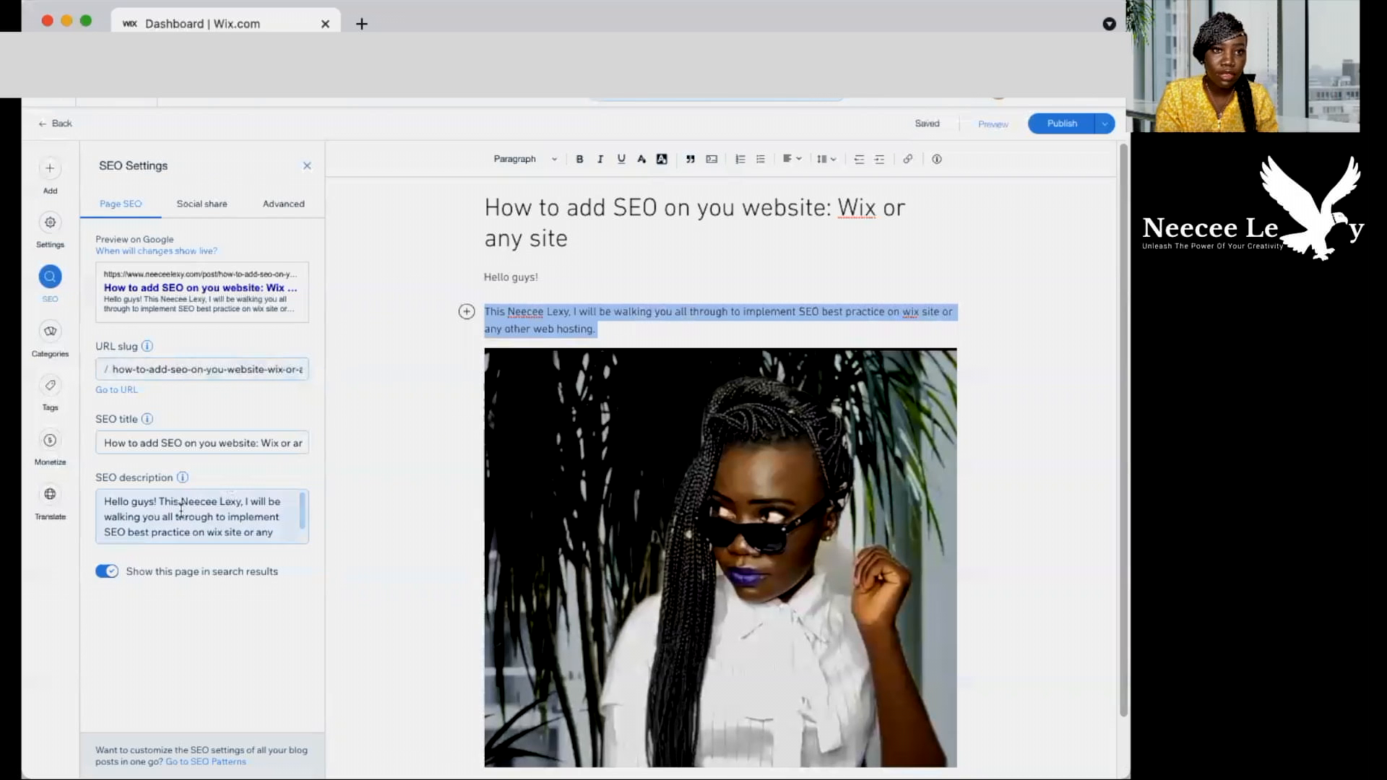
# Step: Add the paragraph "How to customize your SEO descriptions on wix or any website hosting." between the intro and the image, after a blank line
pyautogui.click(621, 331)
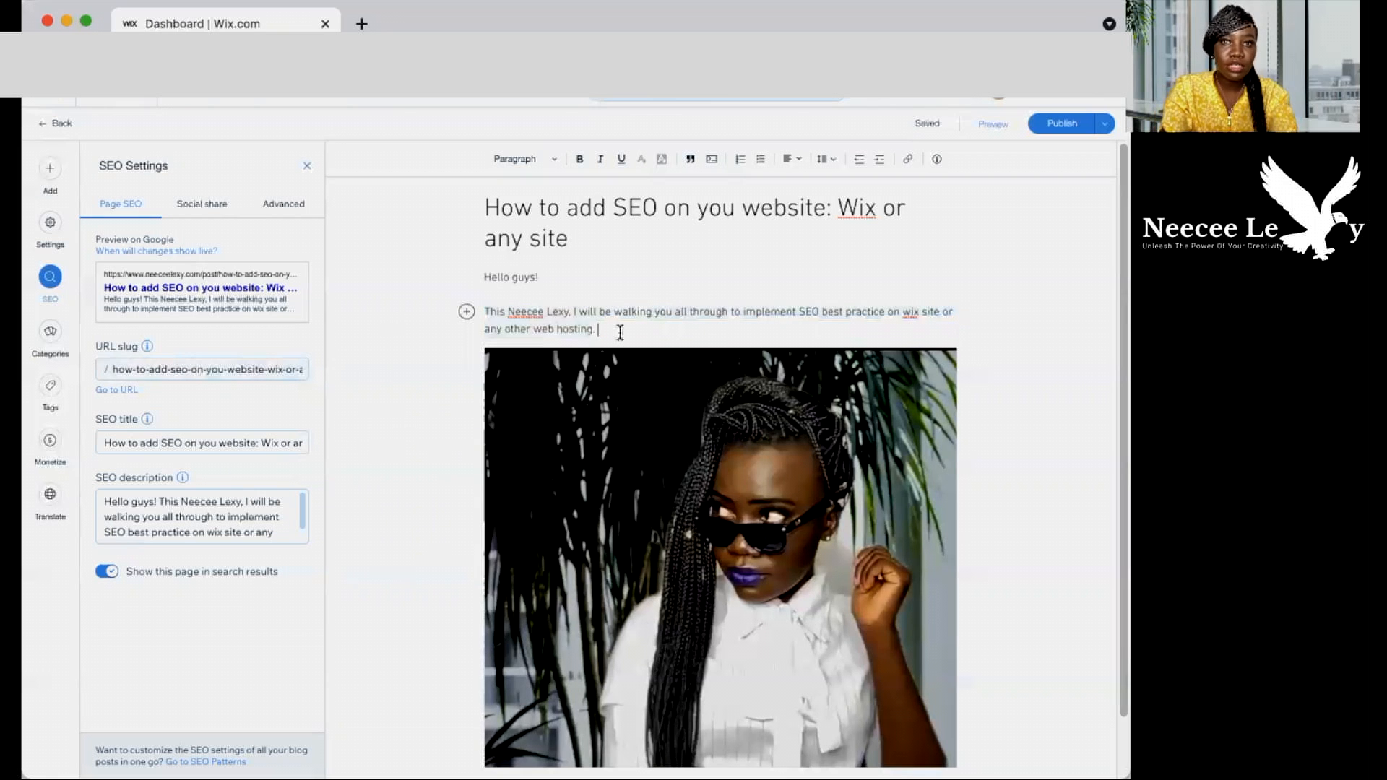
pyautogui.press('Return')
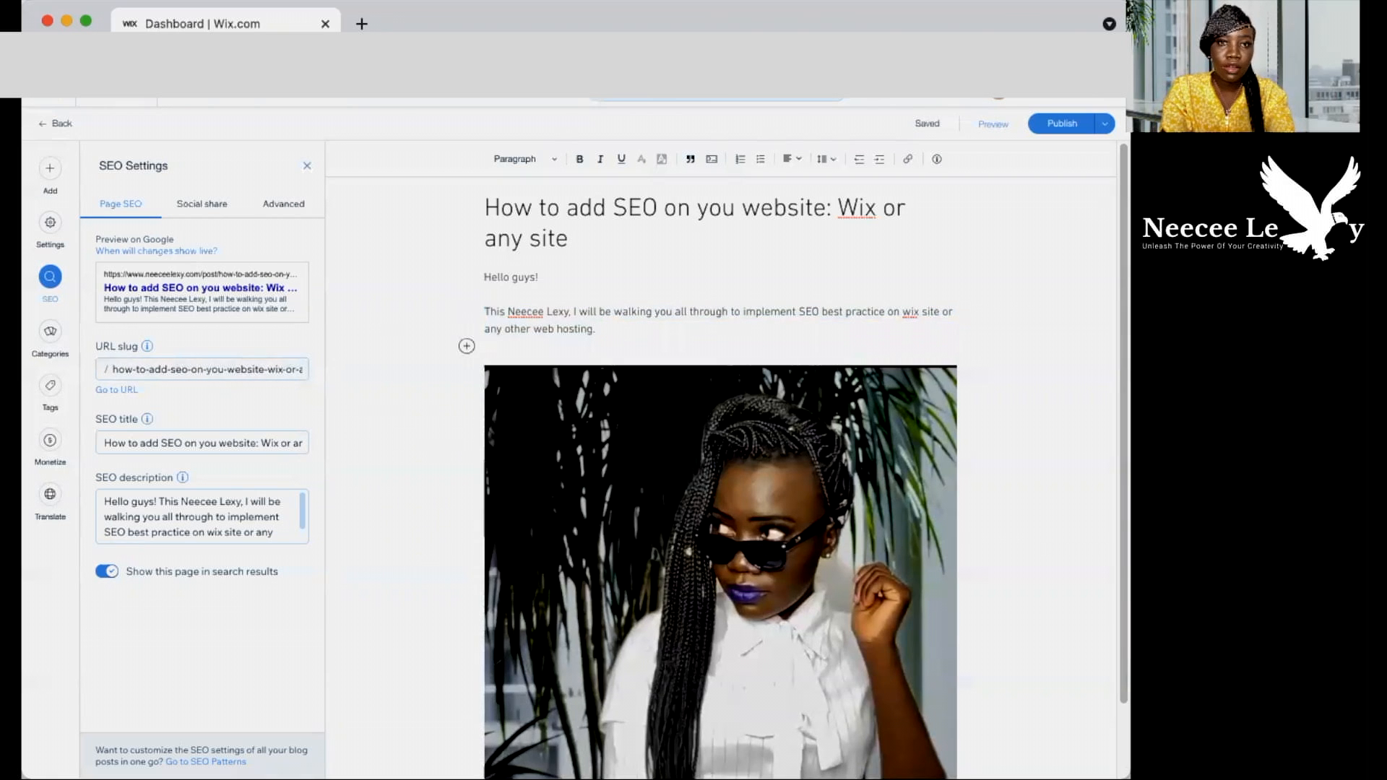
pyautogui.press('Return')
pyautogui.write('How ')
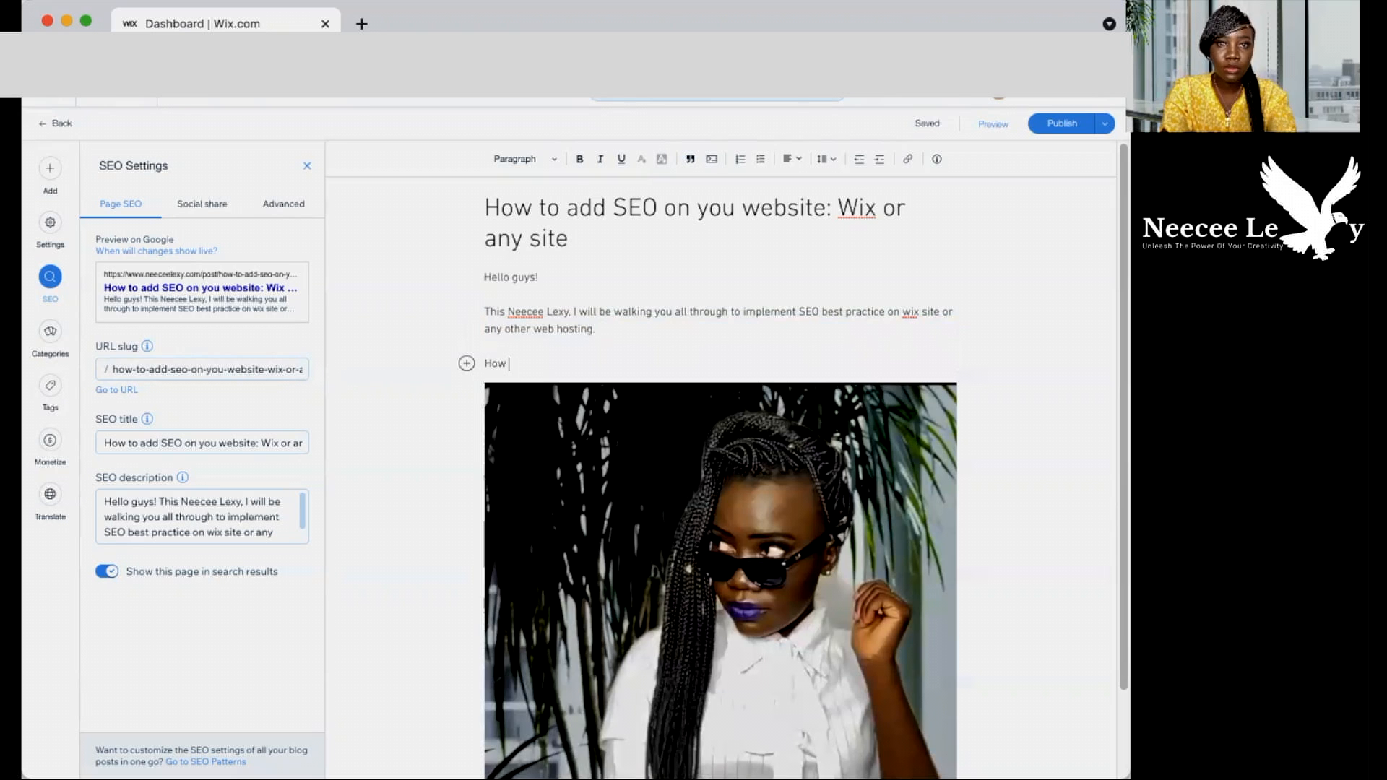
pyautogui.write('to customize your SEO descriptions')
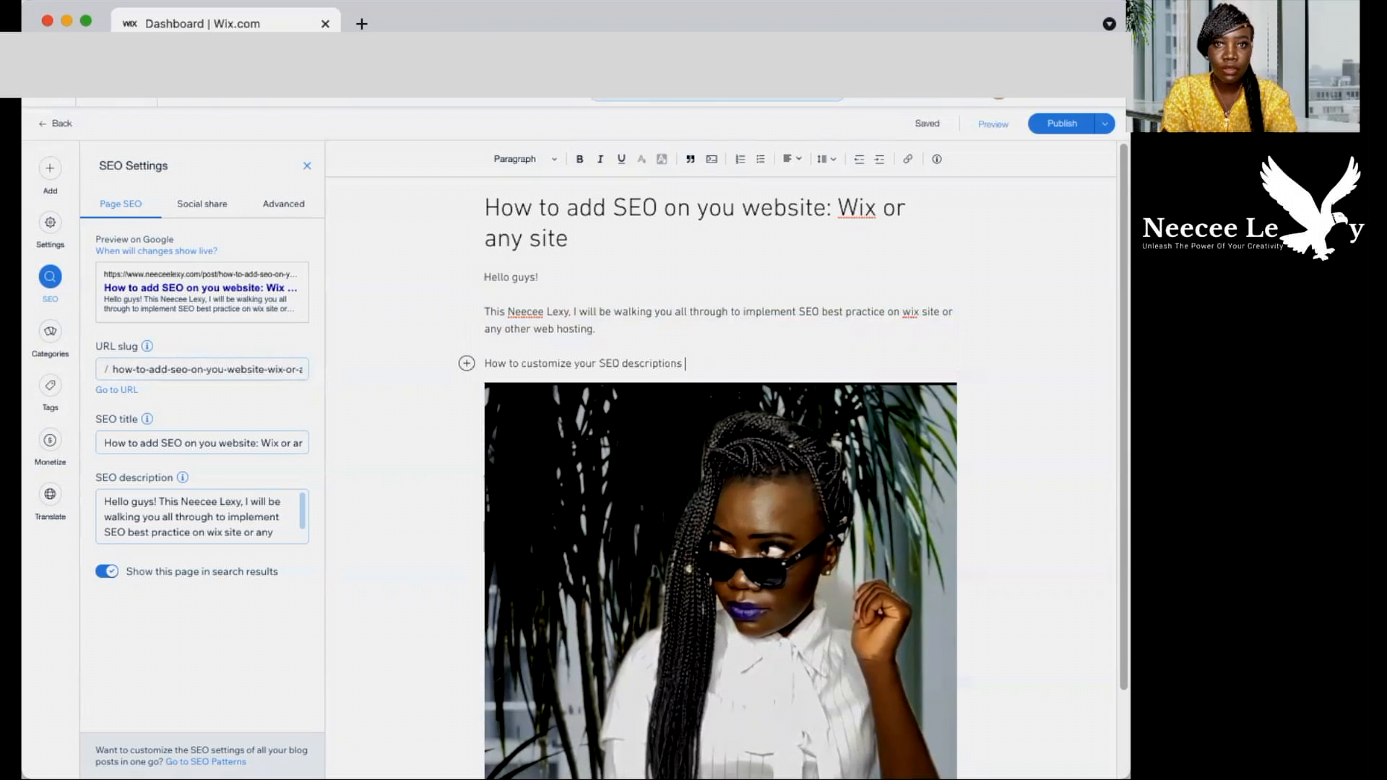
pyautogui.write('wix or any website hosting.')
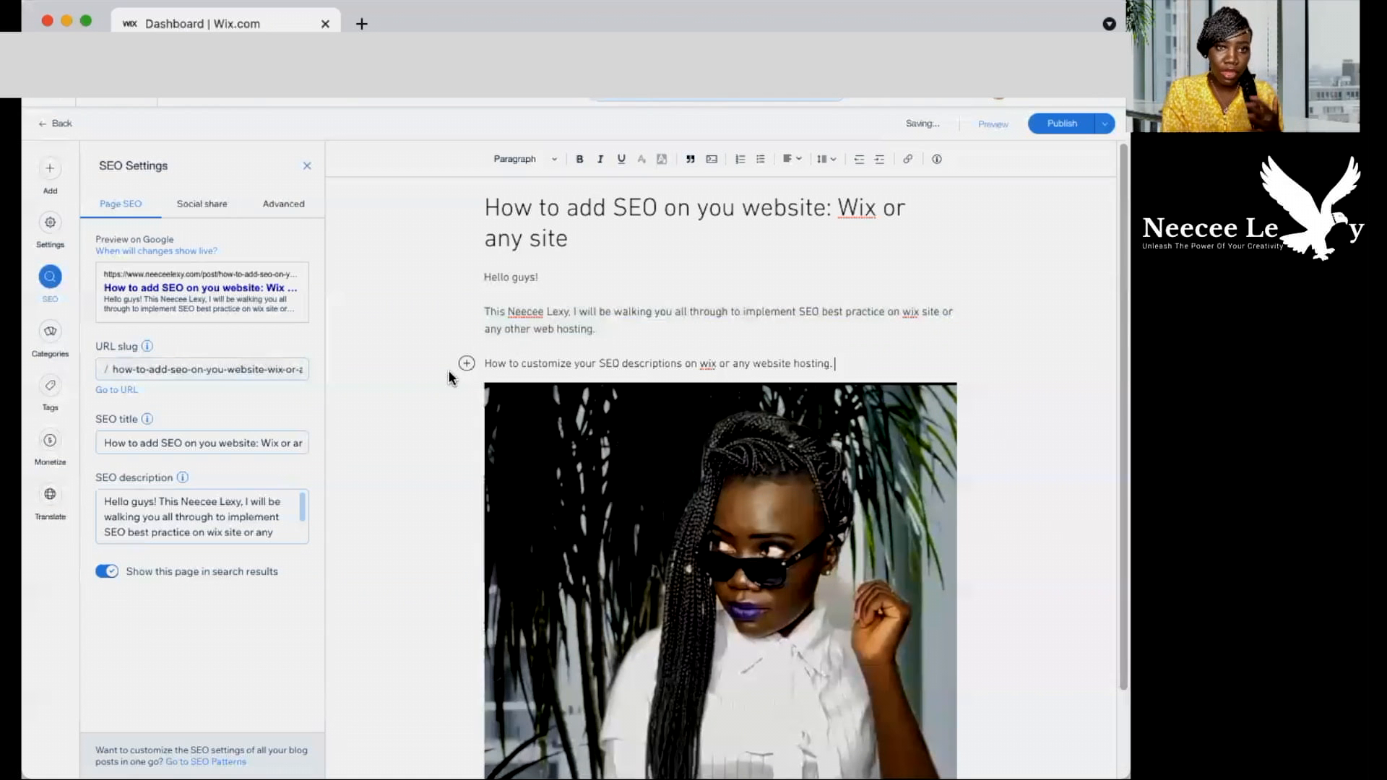
# Step: Replace the SEO description with "In this blog post you will learn SEO best practice and some strategy to improve your website traffic."
pyautogui.click(614, 330)
pyautogui.keyDown('shift'); pyautogui.click(484, 297); pyautogui.keyUp('shift')
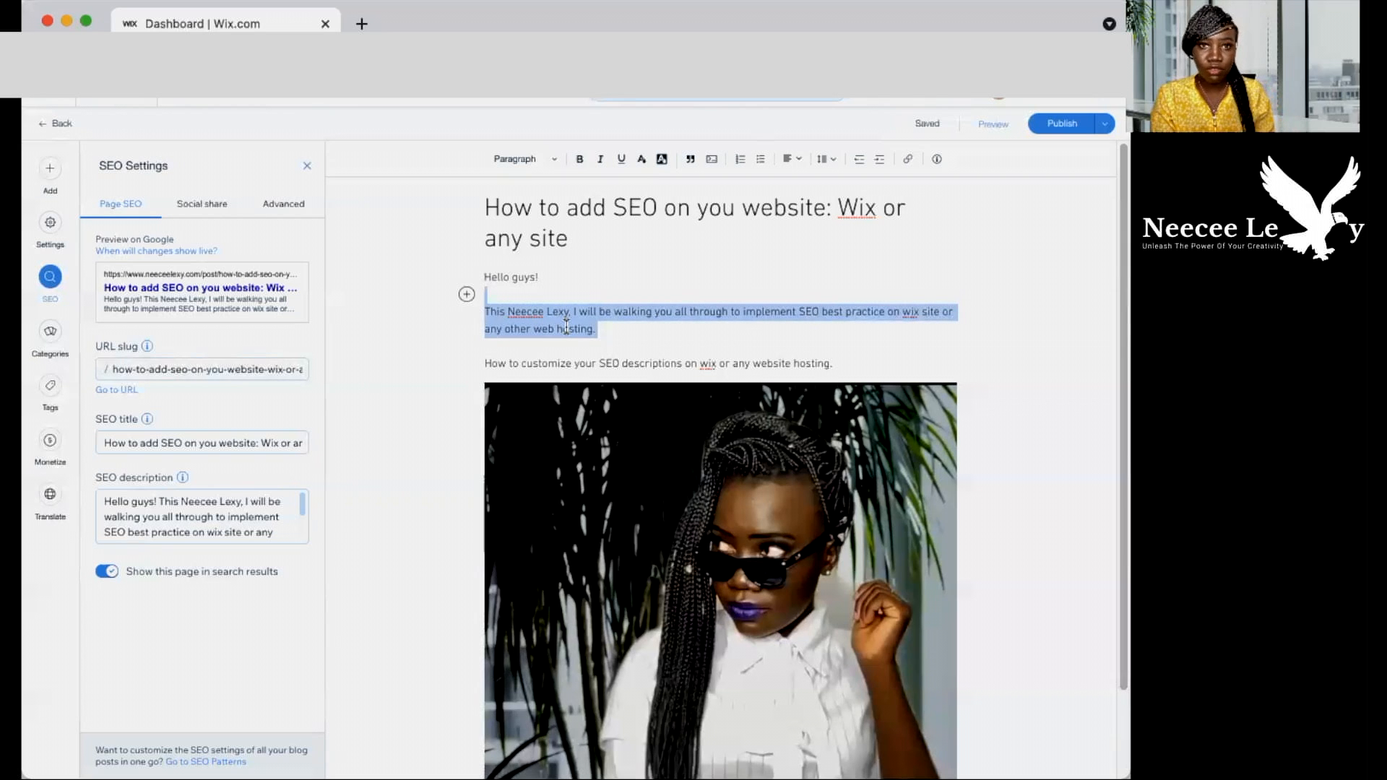
pyautogui.tripleClick(199, 521)
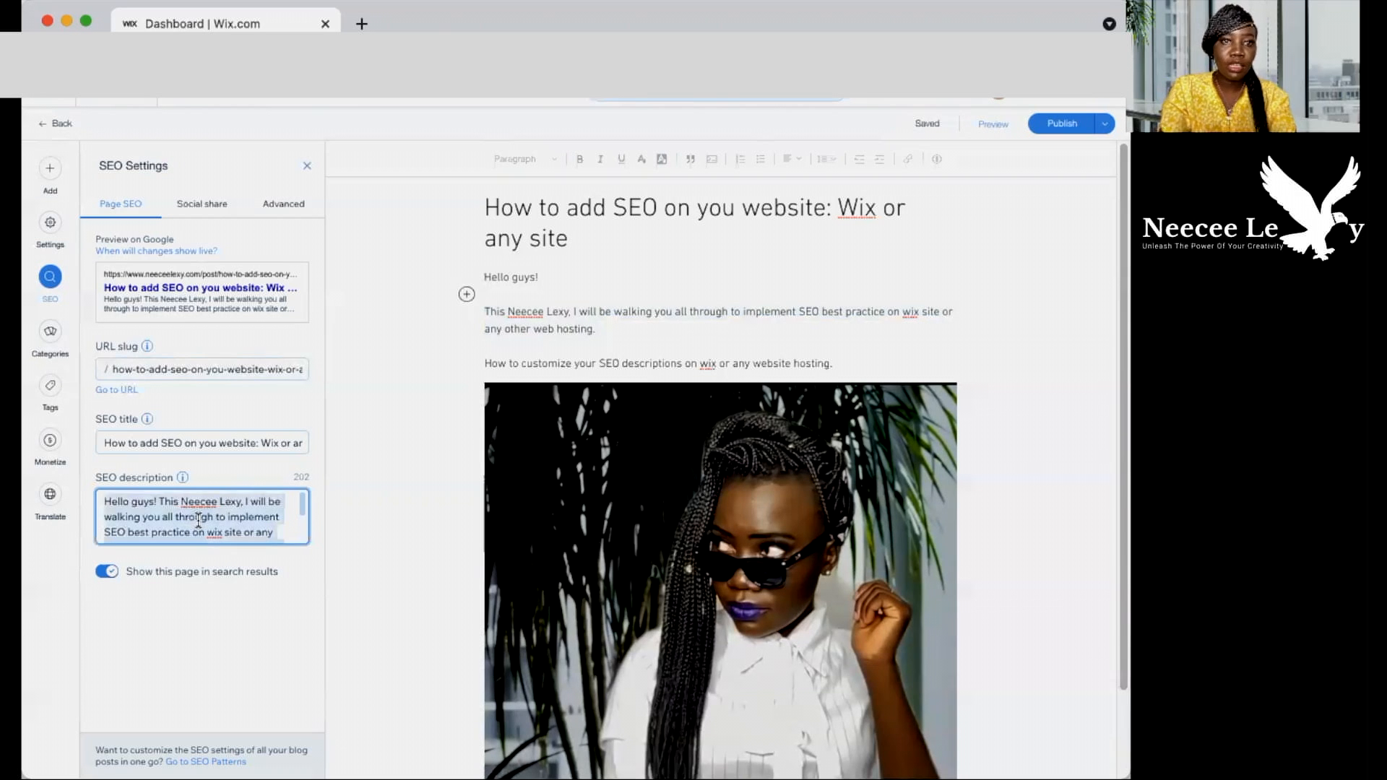
pyautogui.press('BackSpace')
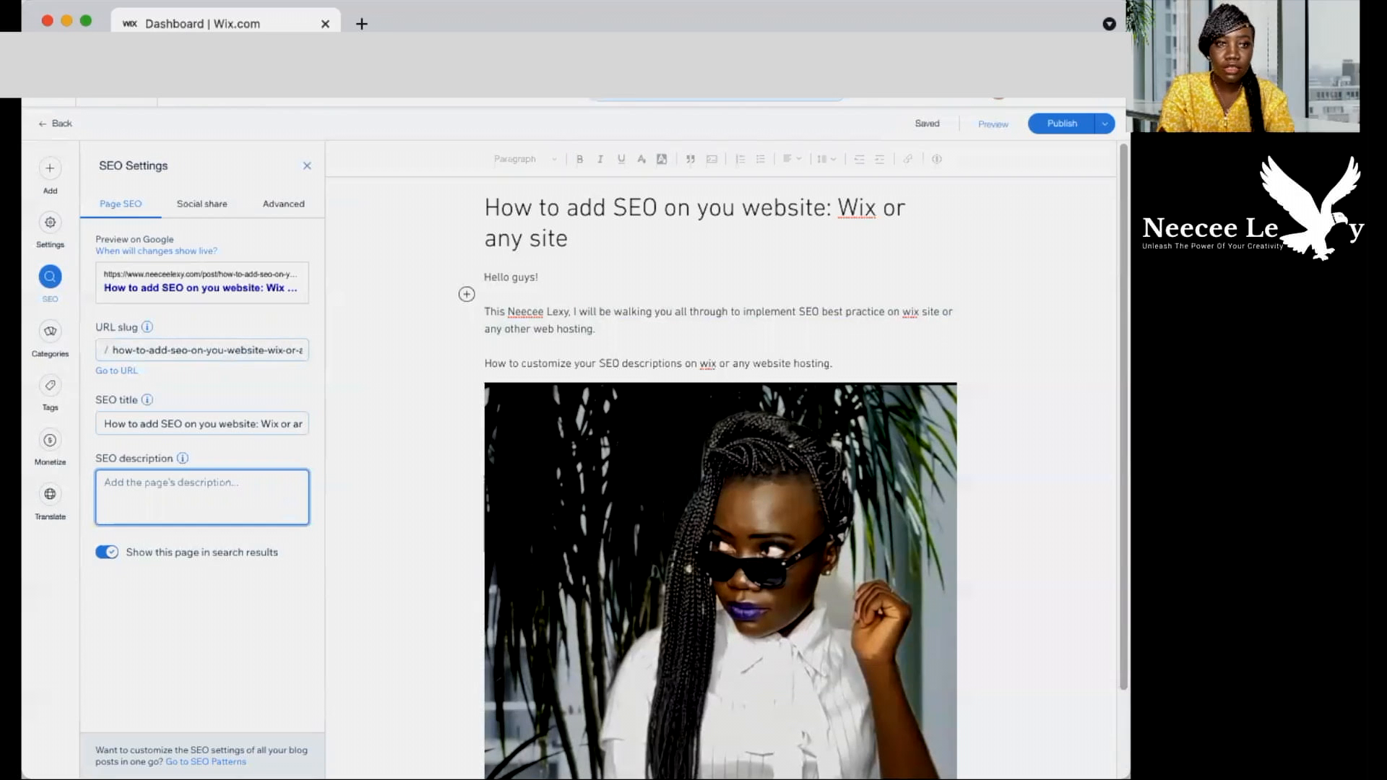
pyautogui.write('In this p')
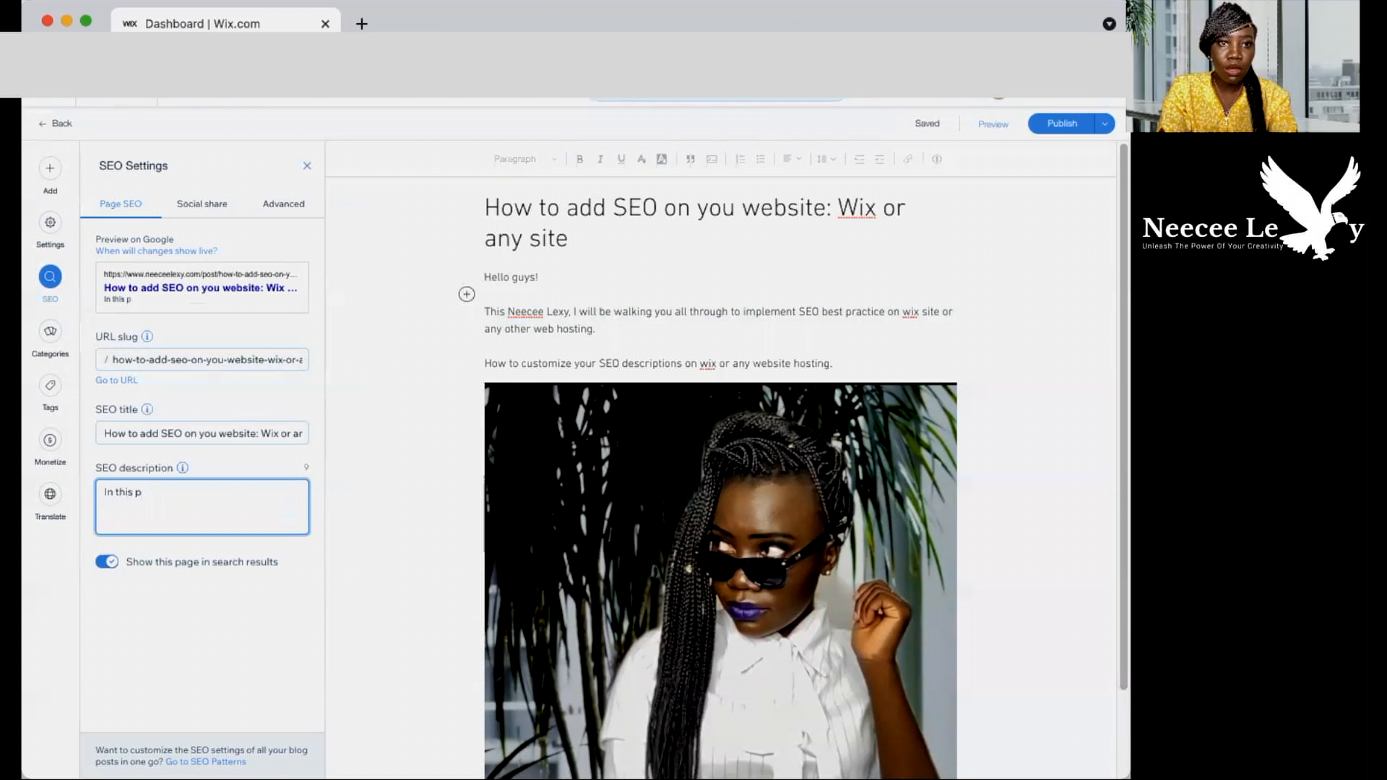
pyautogui.press('BackSpace')
pyautogui.write('blog')
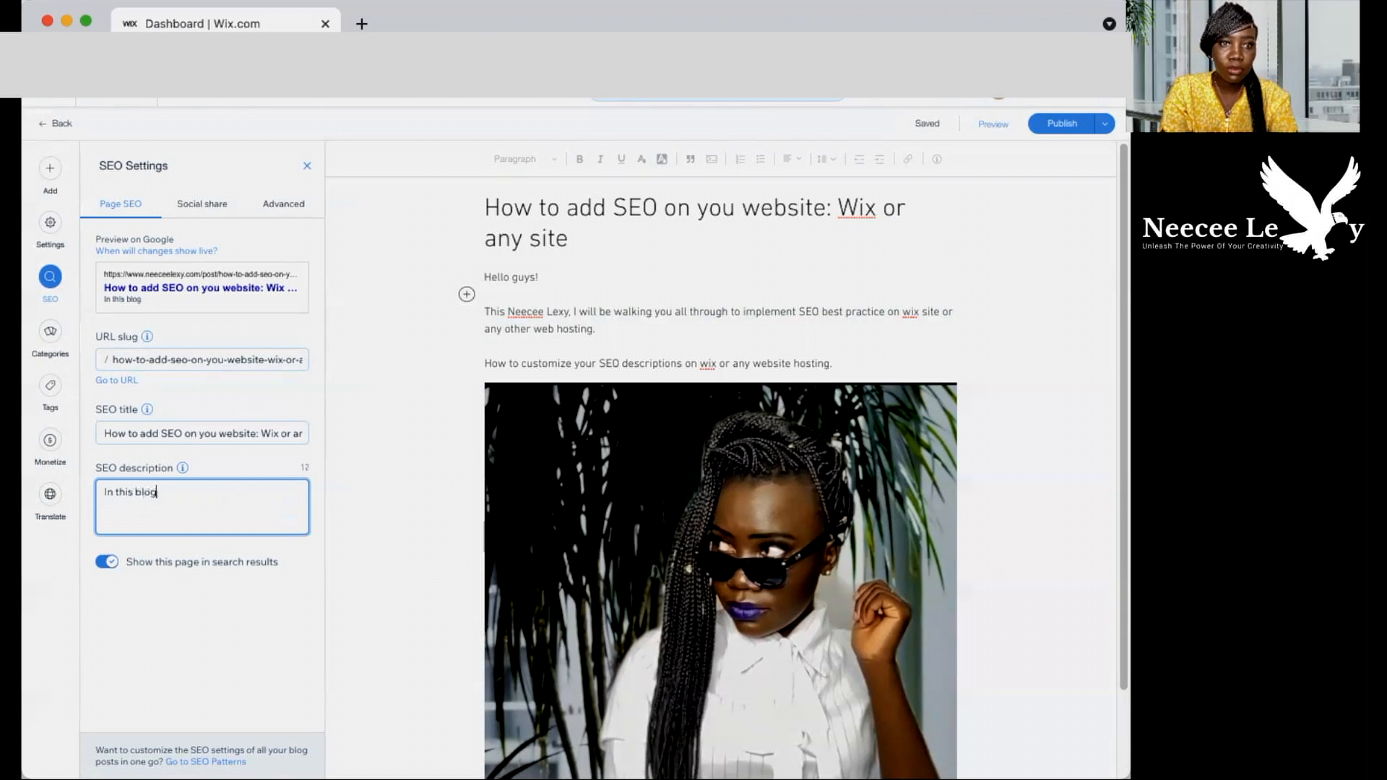
pyautogui.write(' post you will learn SEO best practice and some strategy to im')
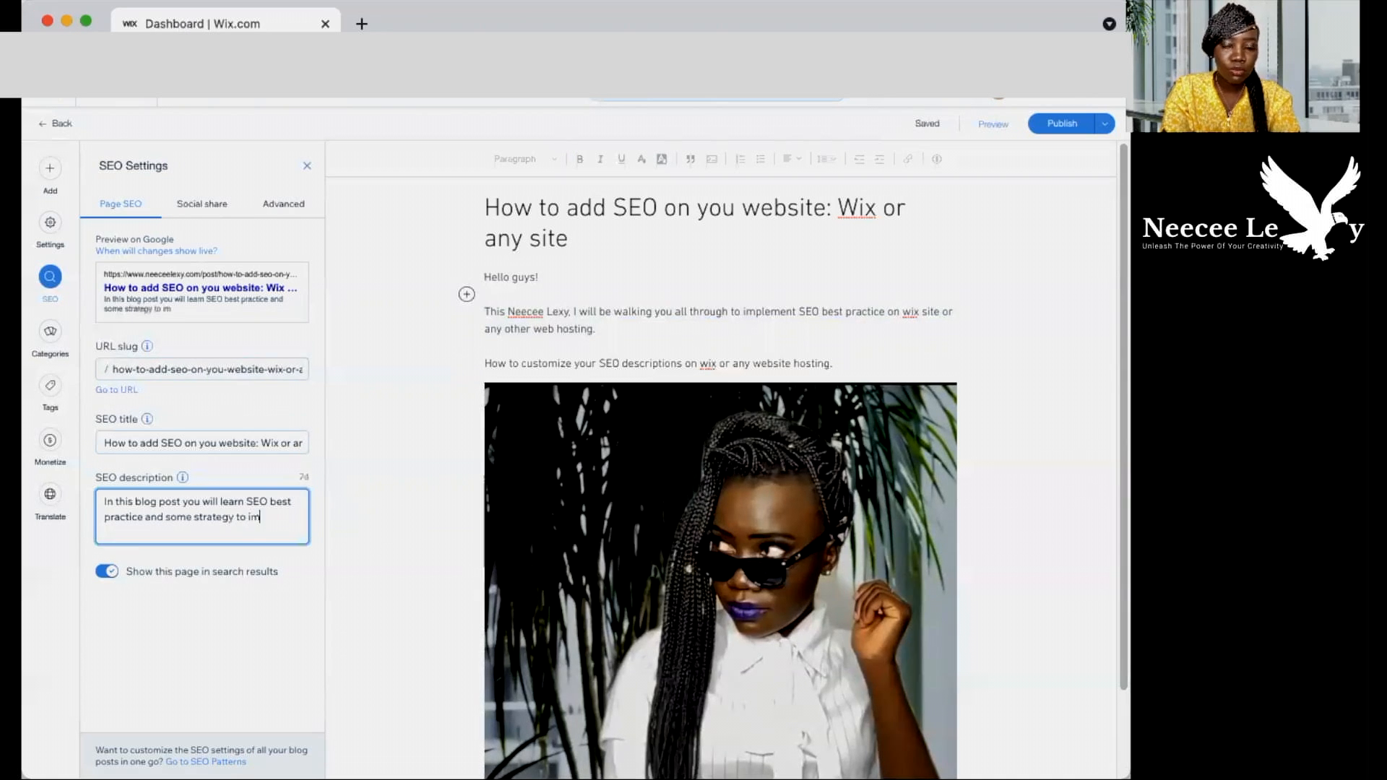
pyautogui.write('prove your website traffic.')
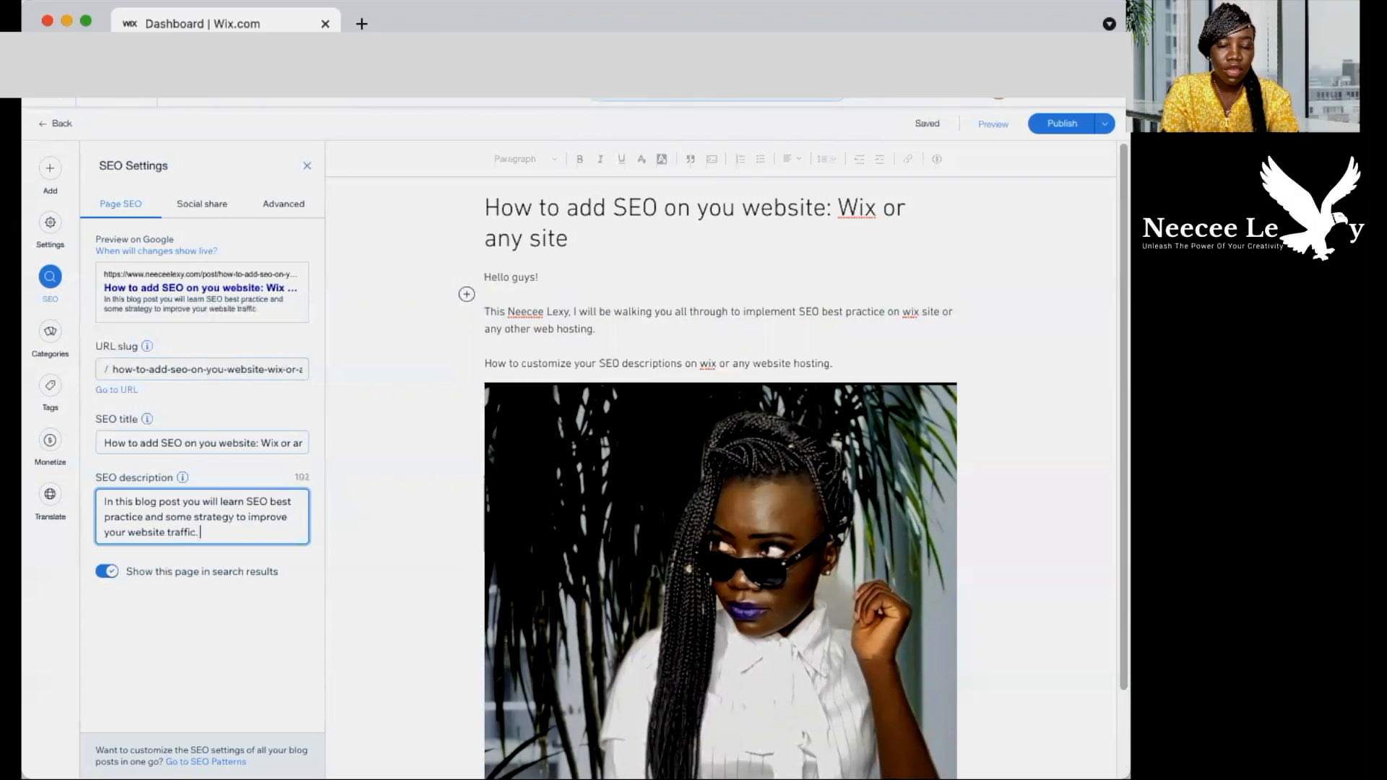
# Step: Append a sentence to the SEO description saying the author, by name, is a certified Digital Marketer and Google Product trainer
pyautogui.write(' Neecee Lexy is a certified Digit')
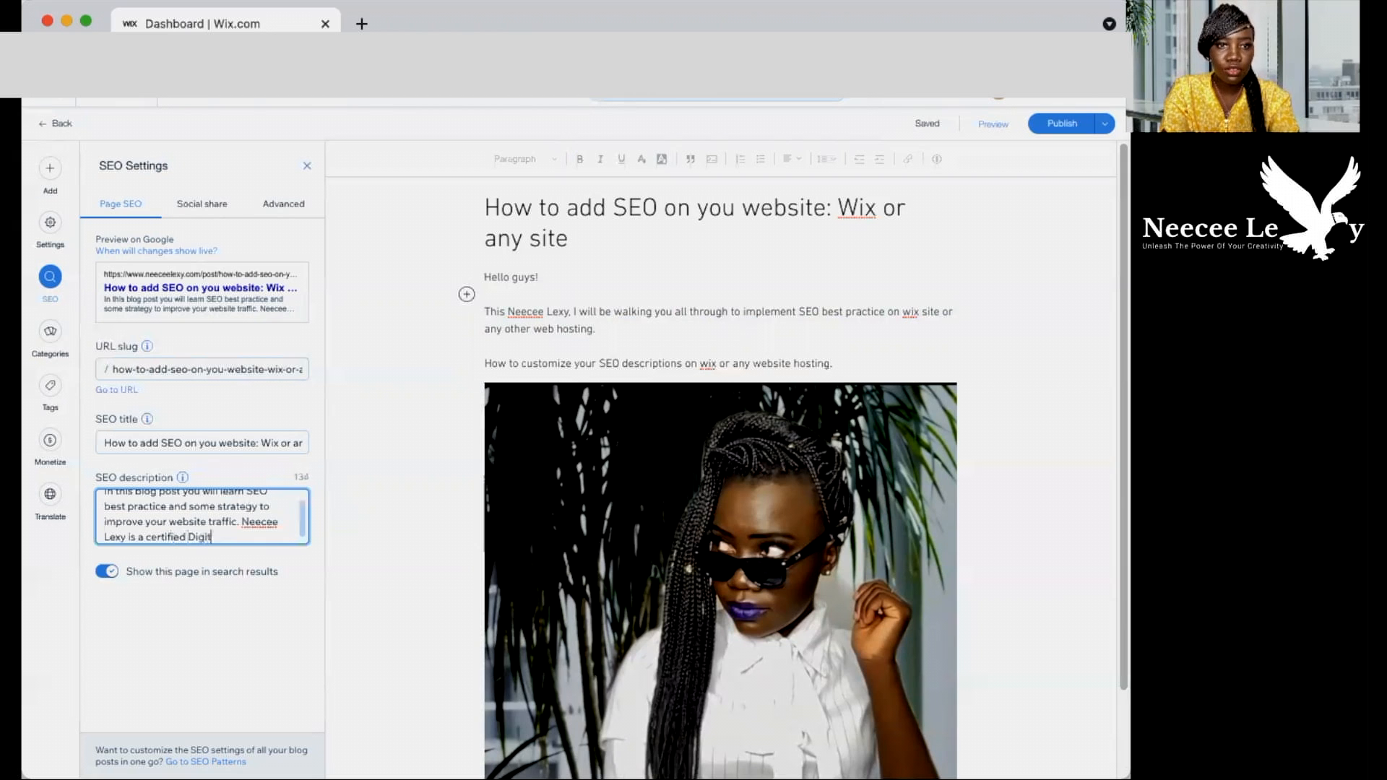
pyautogui.write('al Marketer and GOogle')
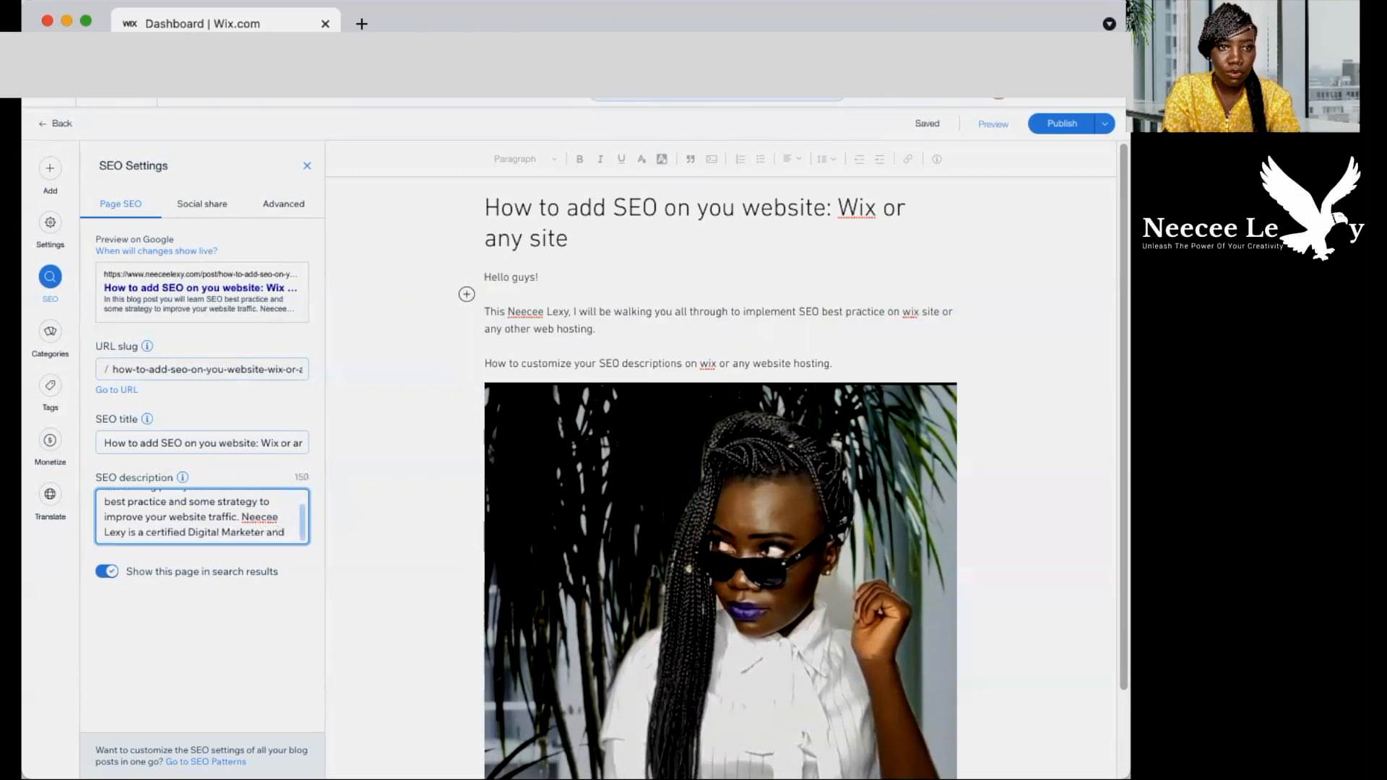
pyautogui.press('BackSpace')
pyautogui.press('BackSpace')
pyautogui.press('BackSpace')
pyautogui.press('BackSpace')
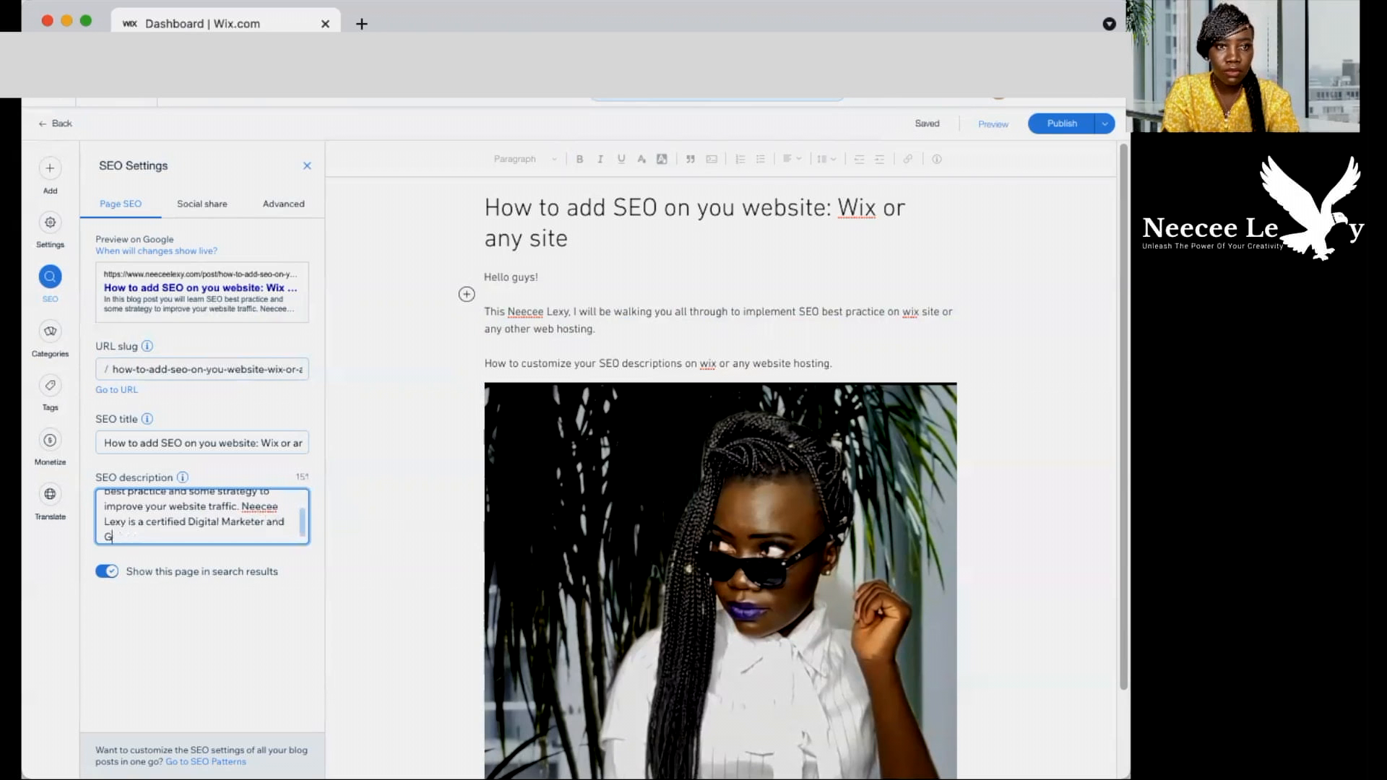
pyautogui.write('oogle Product trainer.')
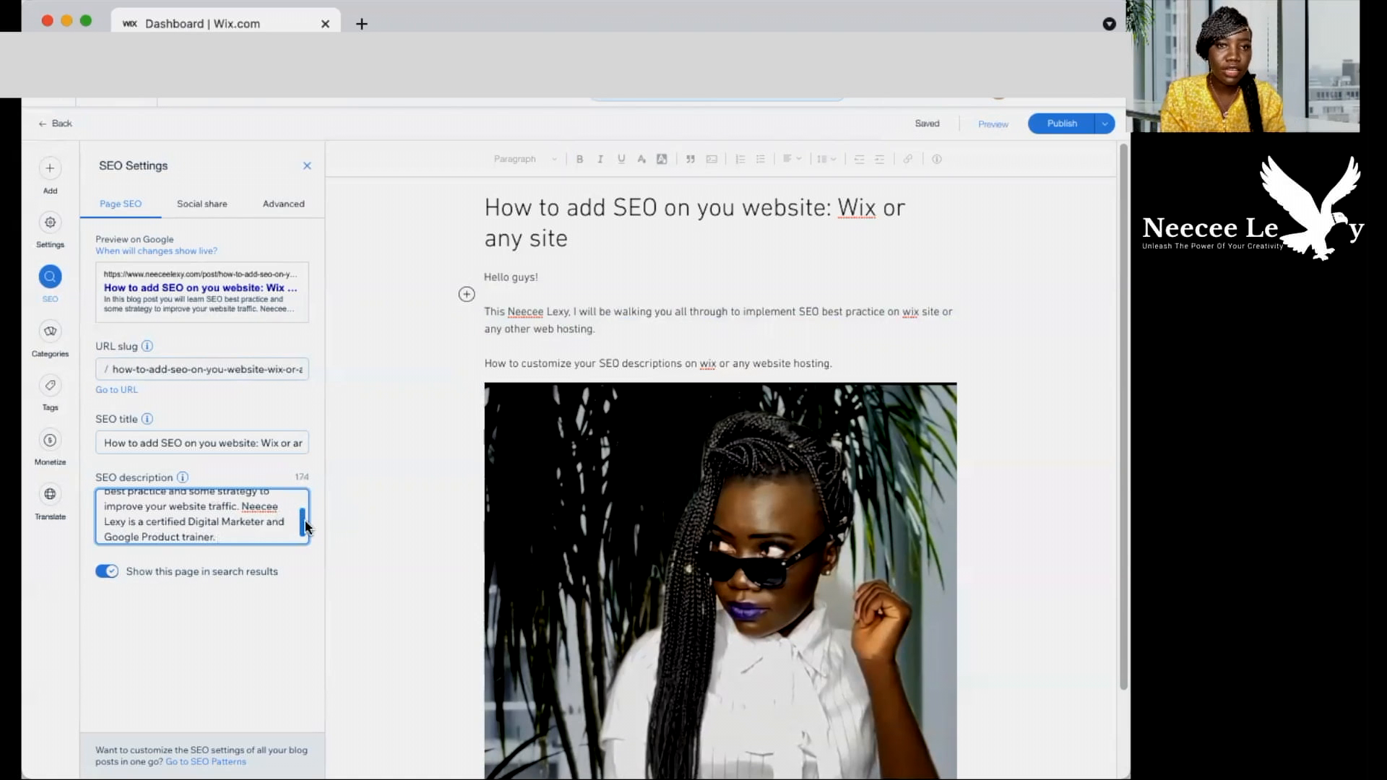
pyautogui.scroll(3, 304, 519)
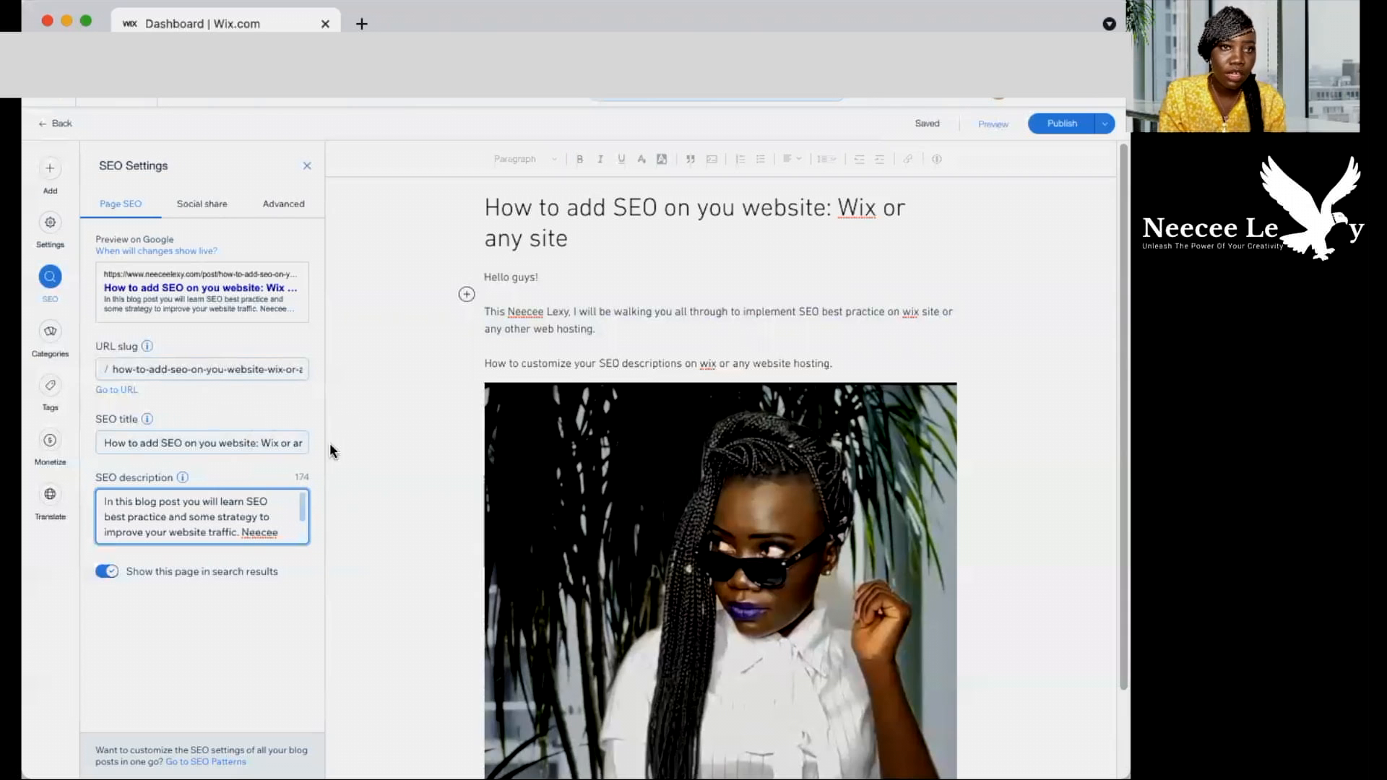
# Step: Highlight the description in the Google preview and switch the page's visibility in search results off and back on
pyautogui.tripleClick(112, 300)
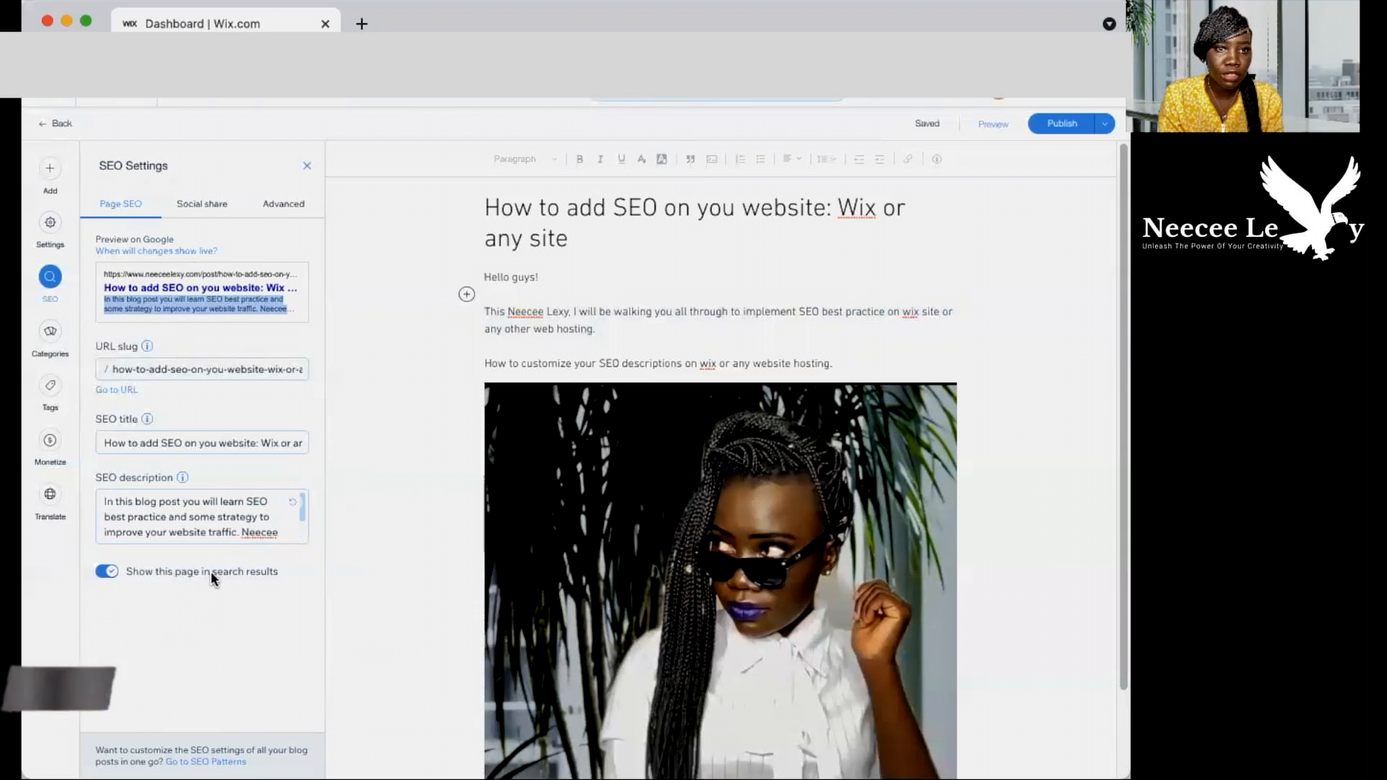
pyautogui.click(107, 572)
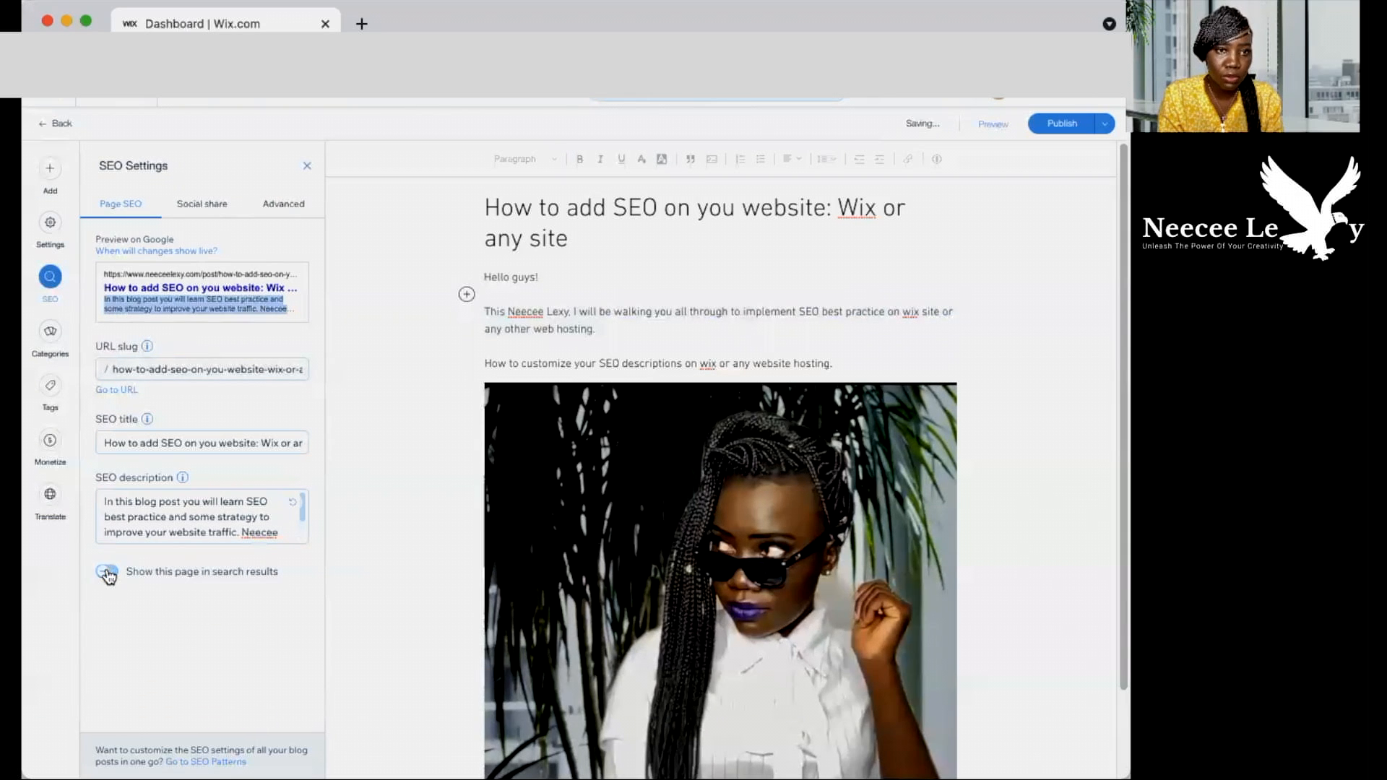
pyautogui.click(108, 572)
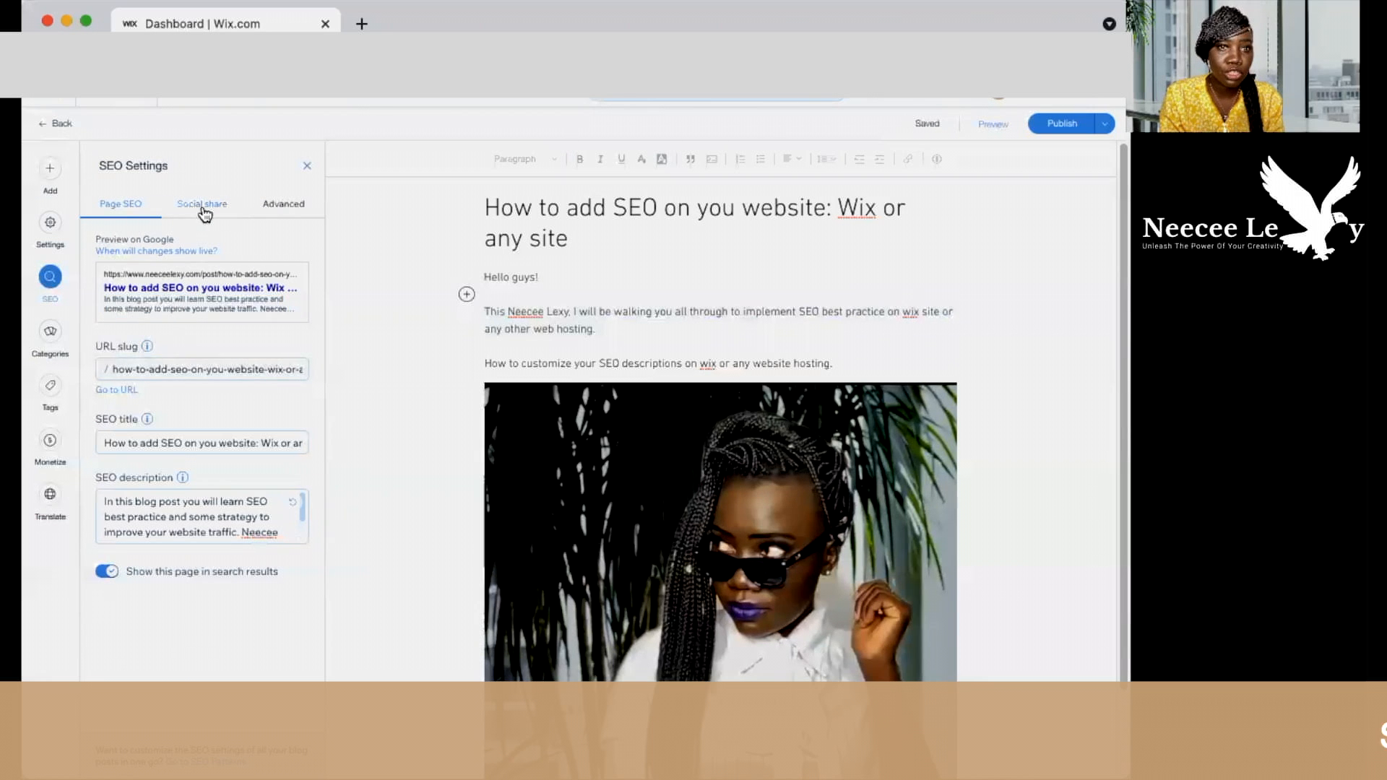
# Step: Expand the Twitter settings for social sharing, set the card size to Small and review the social preview
pyautogui.click(203, 210)
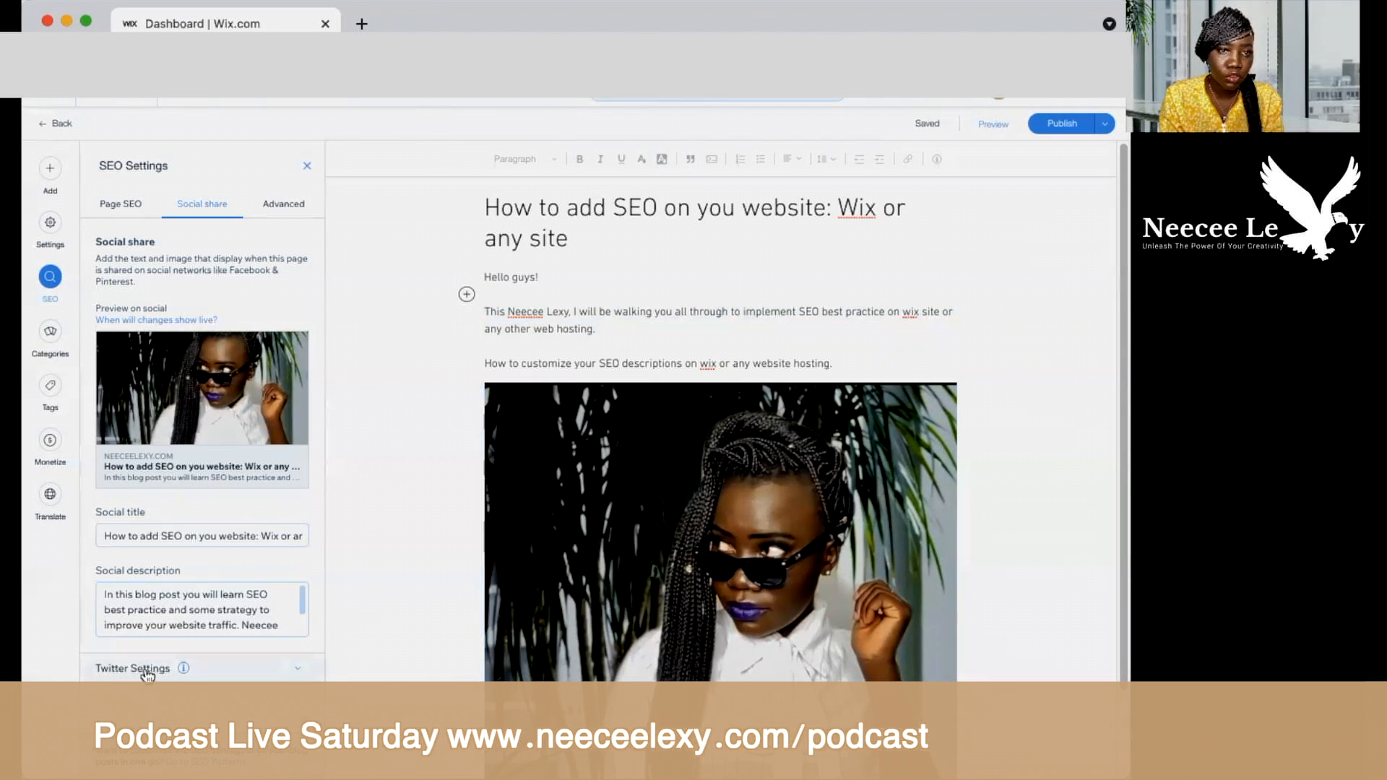
pyautogui.click(297, 675)
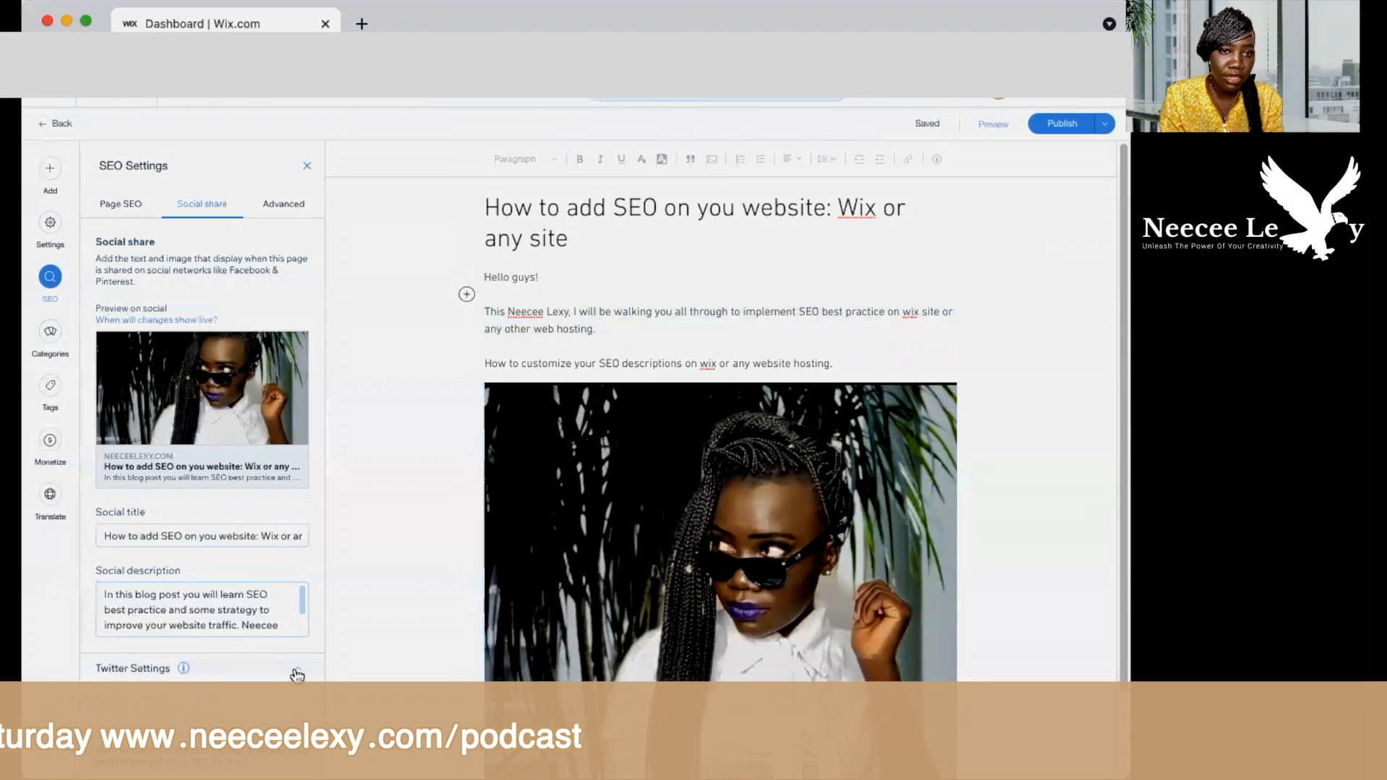
pyautogui.scroll(-3, 313, 505)
pyautogui.scroll(-5, 312, 522)
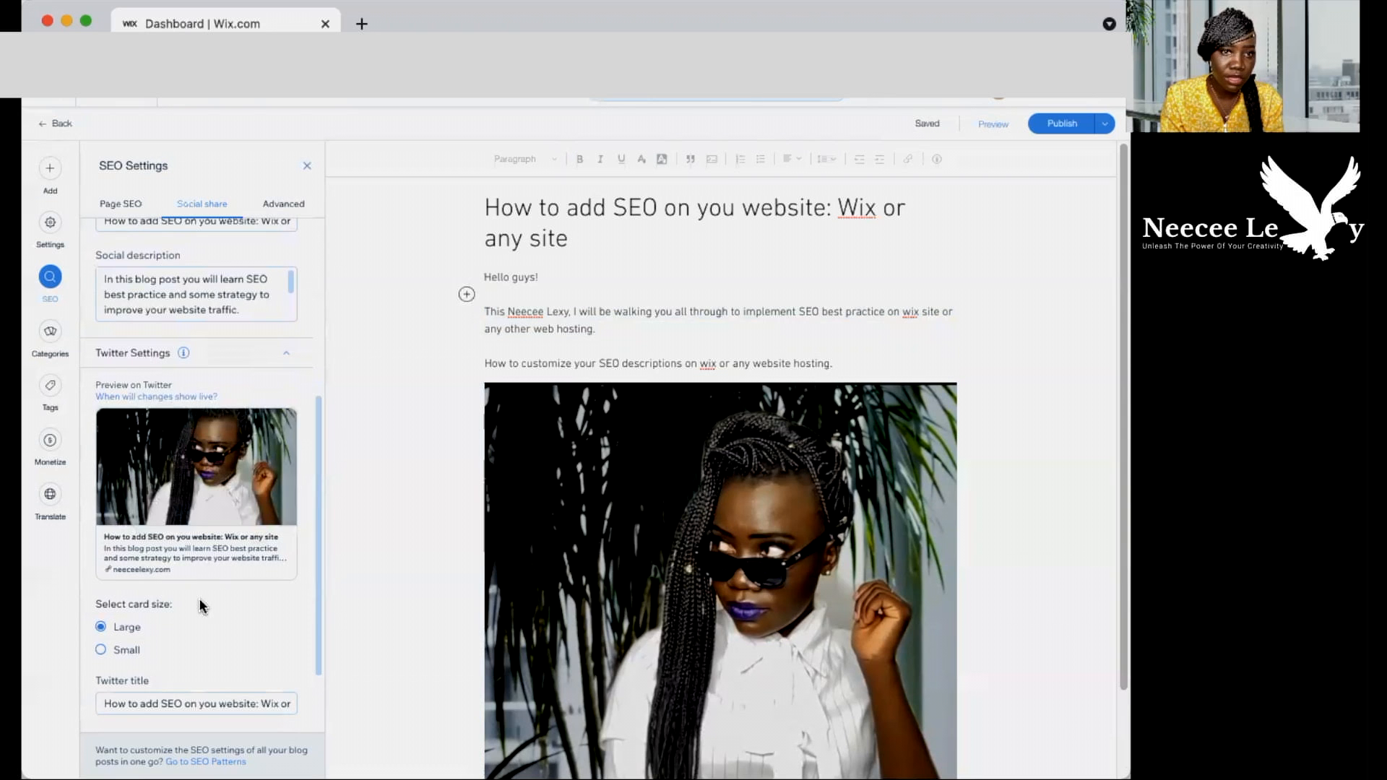
pyautogui.scroll(-2, 321, 665)
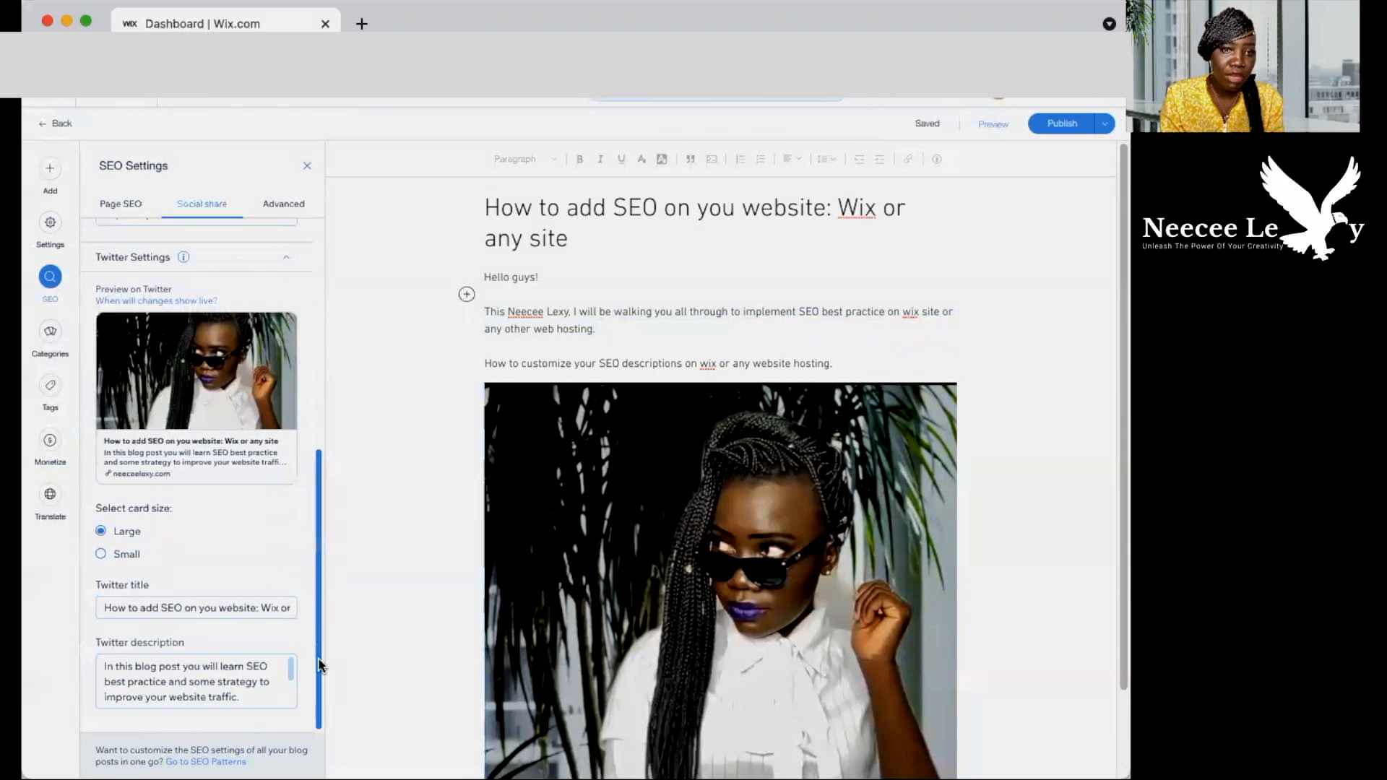
pyautogui.click(120, 557)
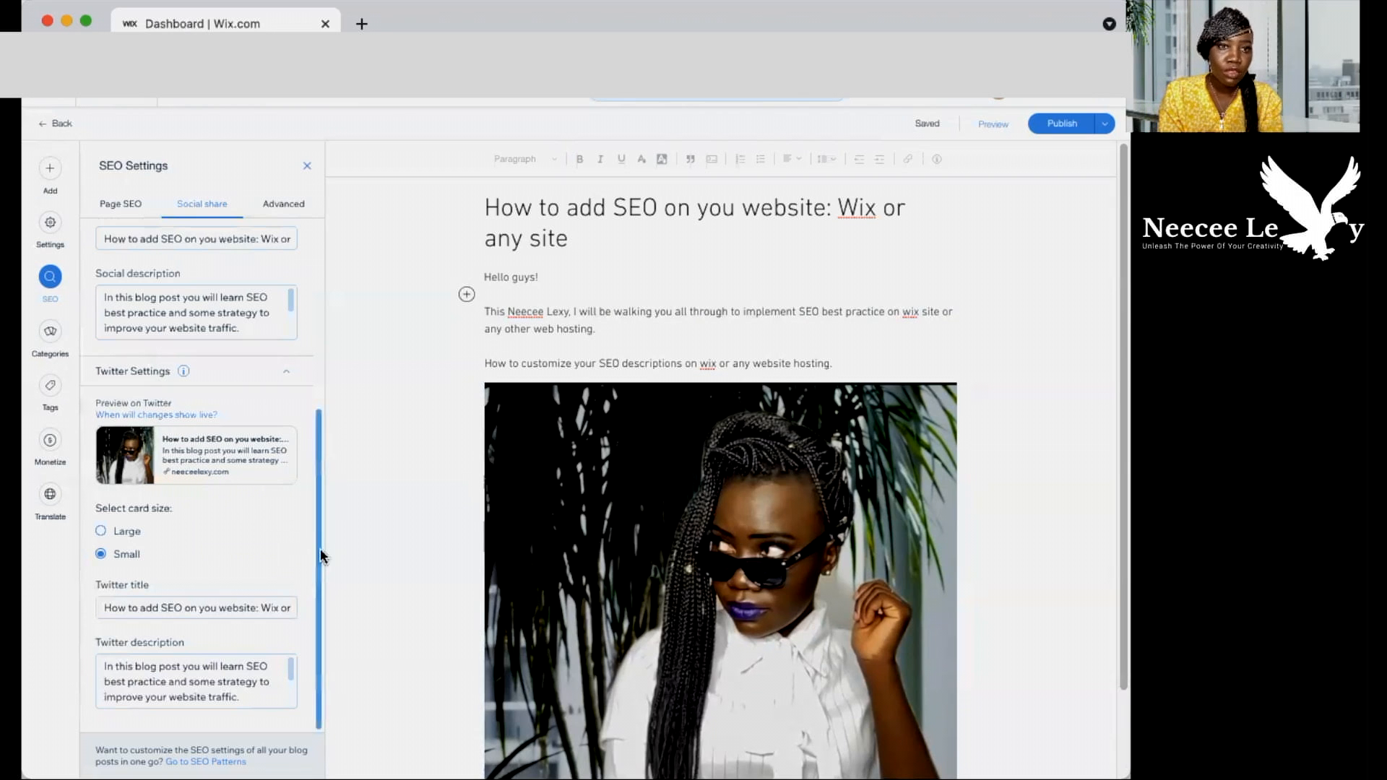
pyautogui.moveTo(318, 548); pyautogui.dragTo(304, 296)
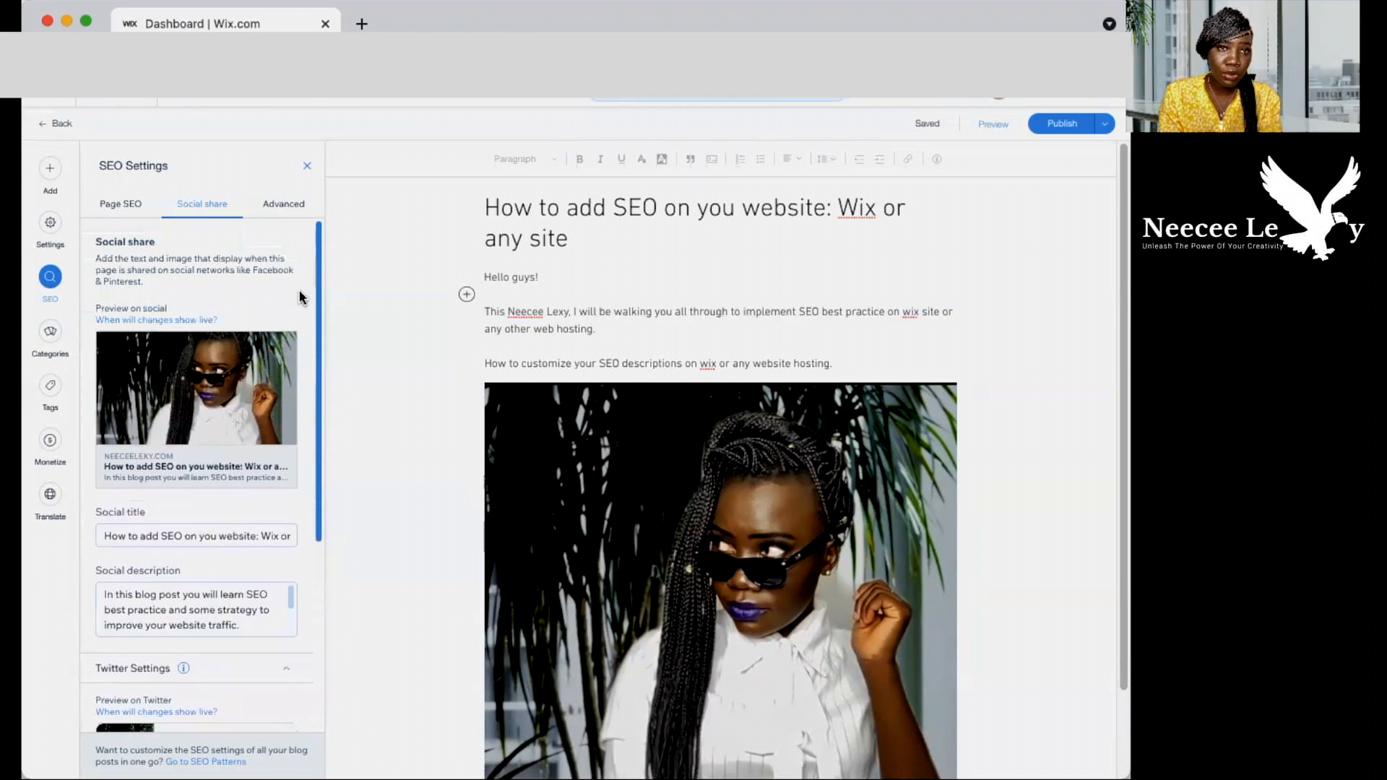
pyautogui.click(282, 209)
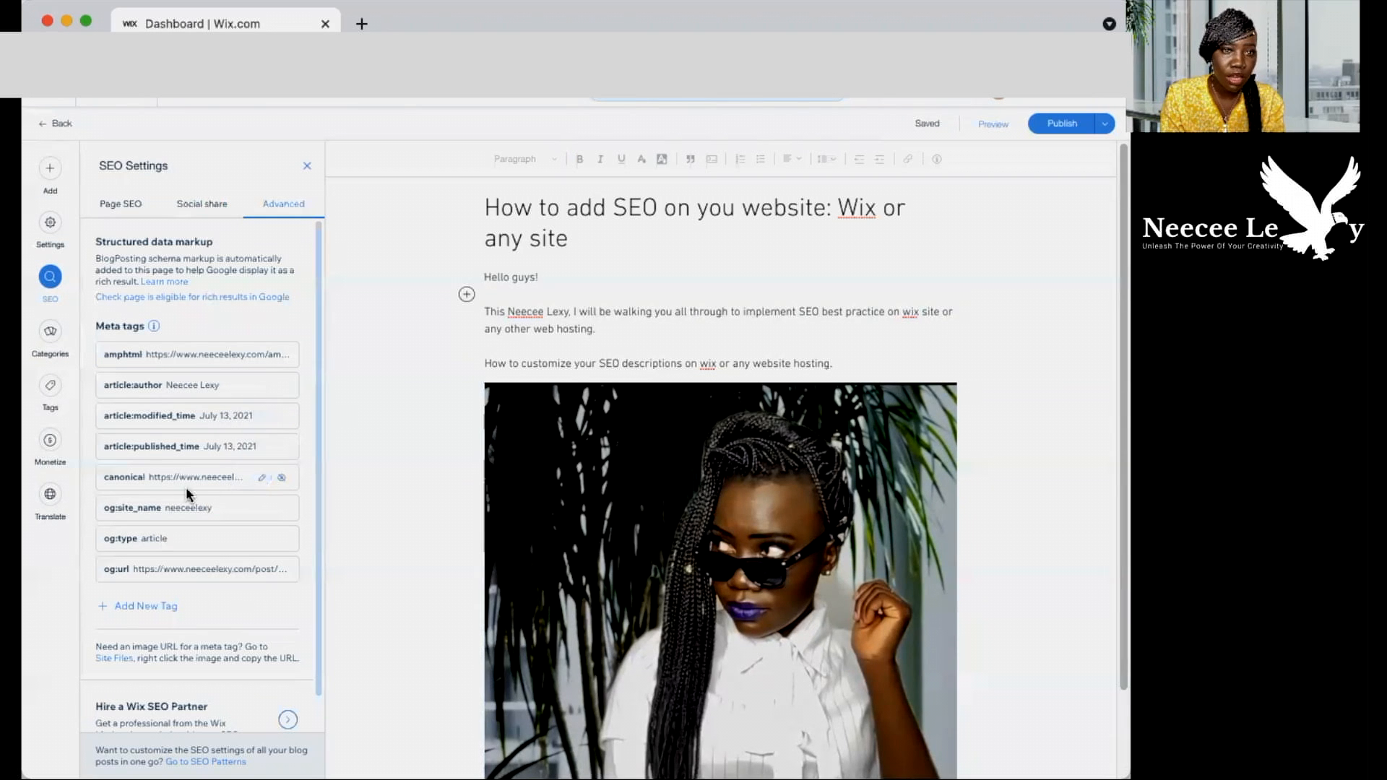
pyautogui.click(262, 478)
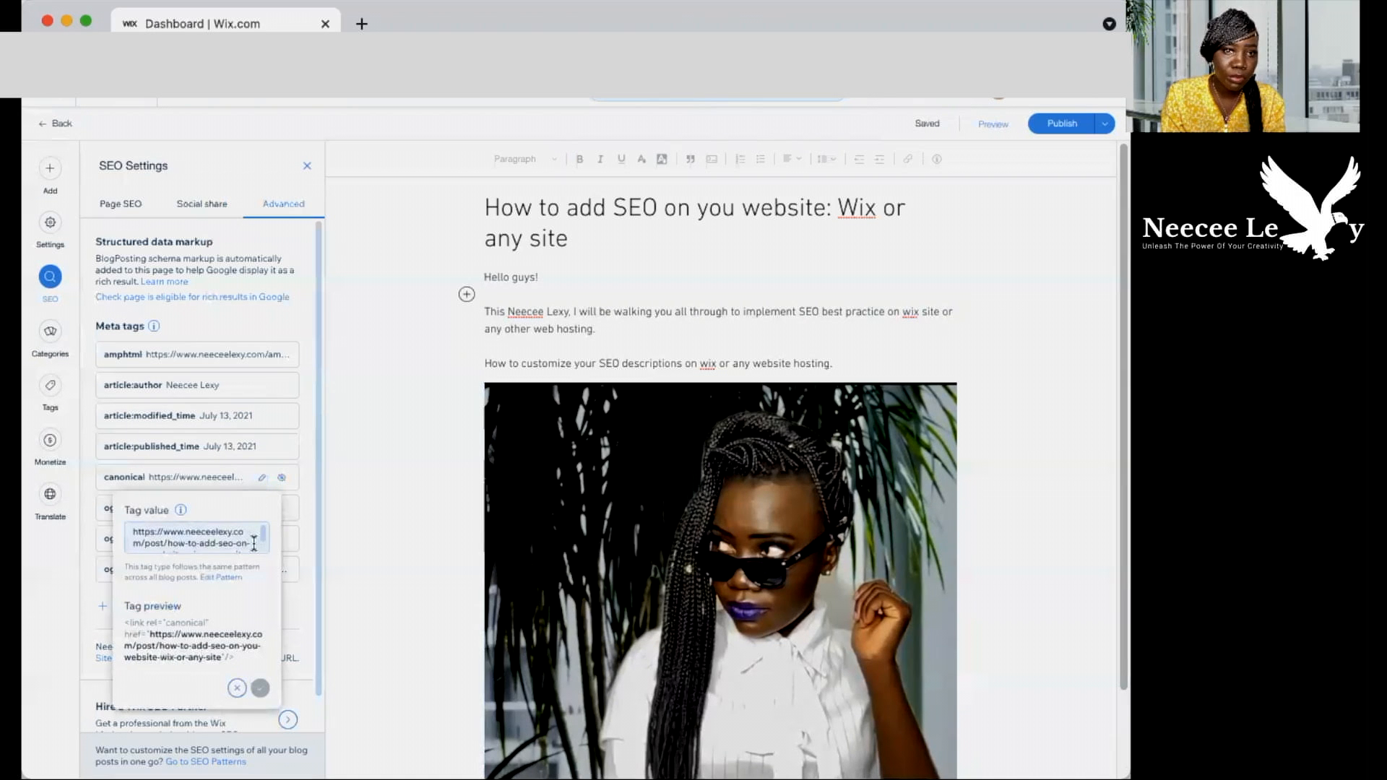
pyautogui.moveTo(251, 544); pyautogui.dragTo(231, 532)
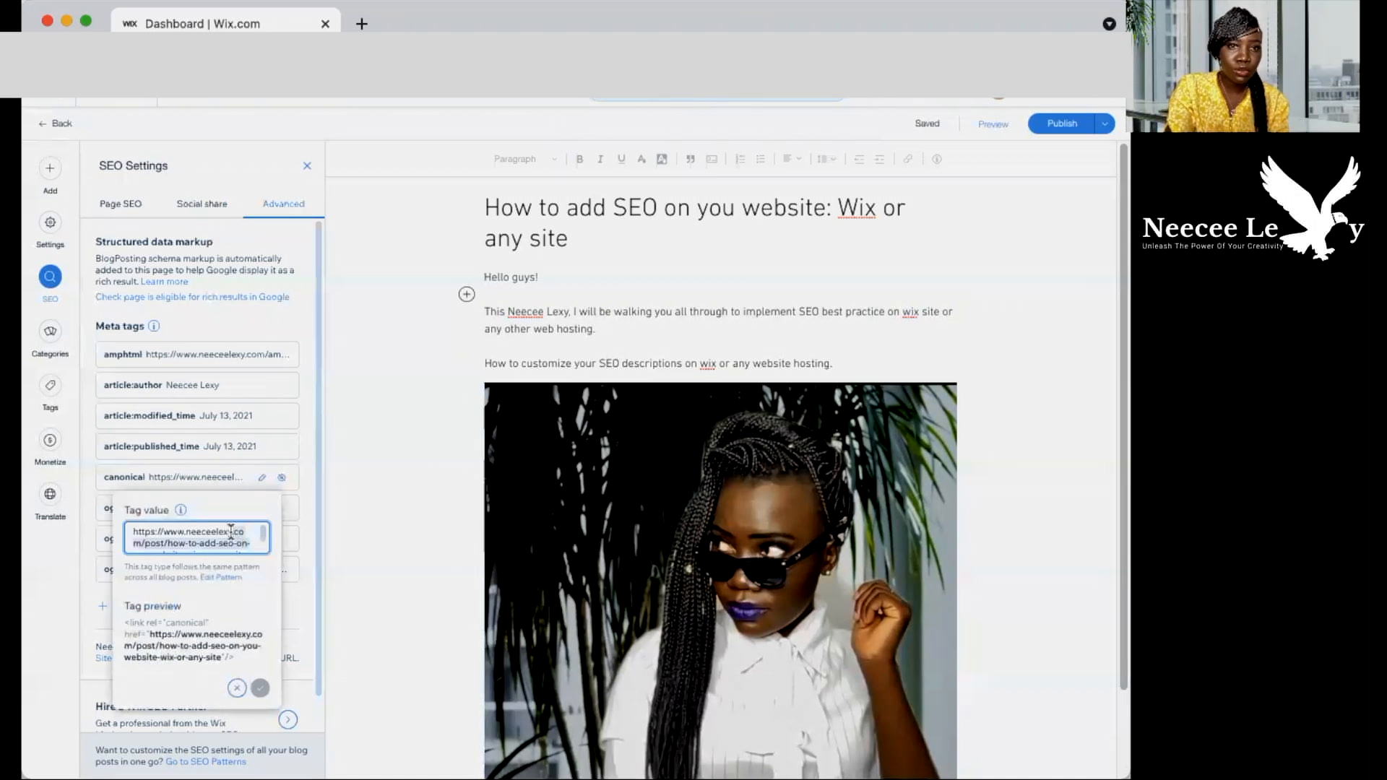
pyautogui.write('\\')
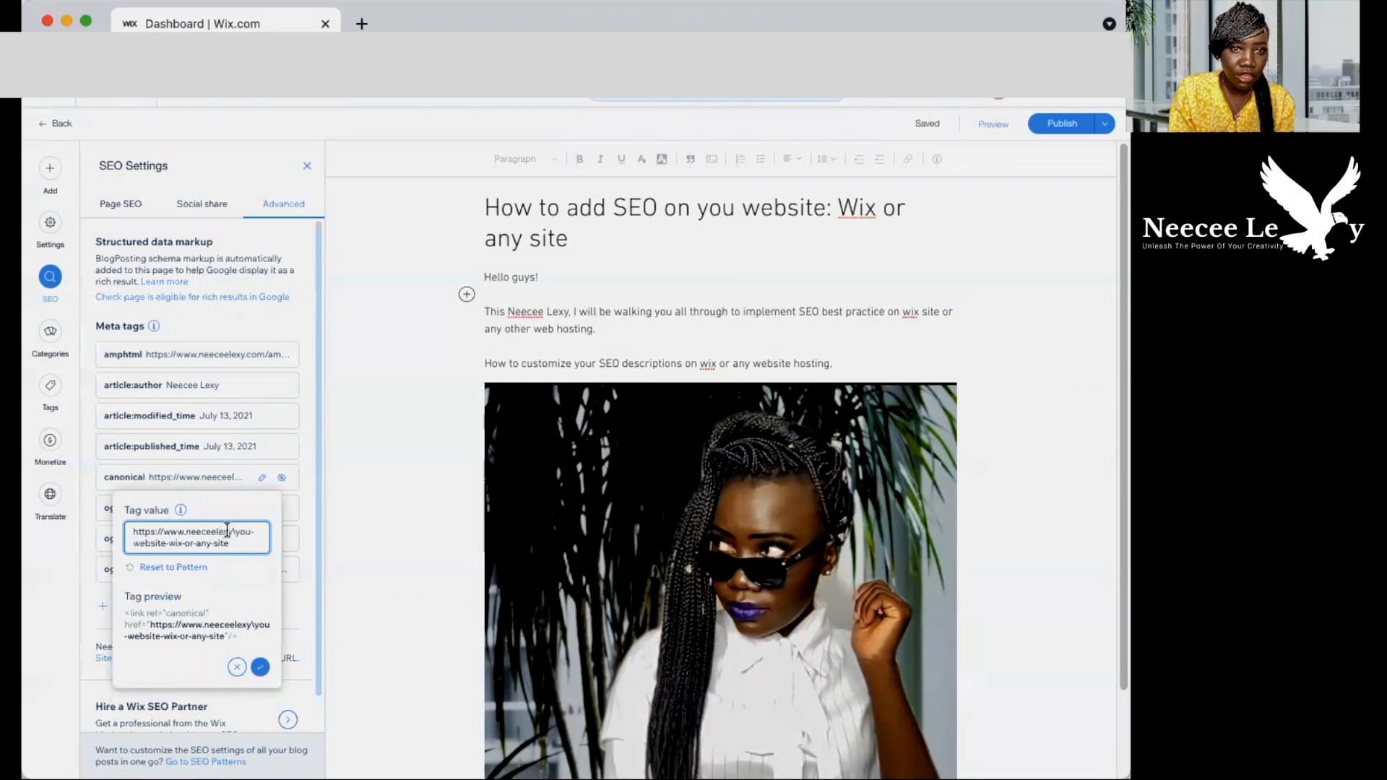
pyautogui.moveTo(232, 531); pyautogui.dragTo(260, 547)
pyautogui.press('BackSpace')
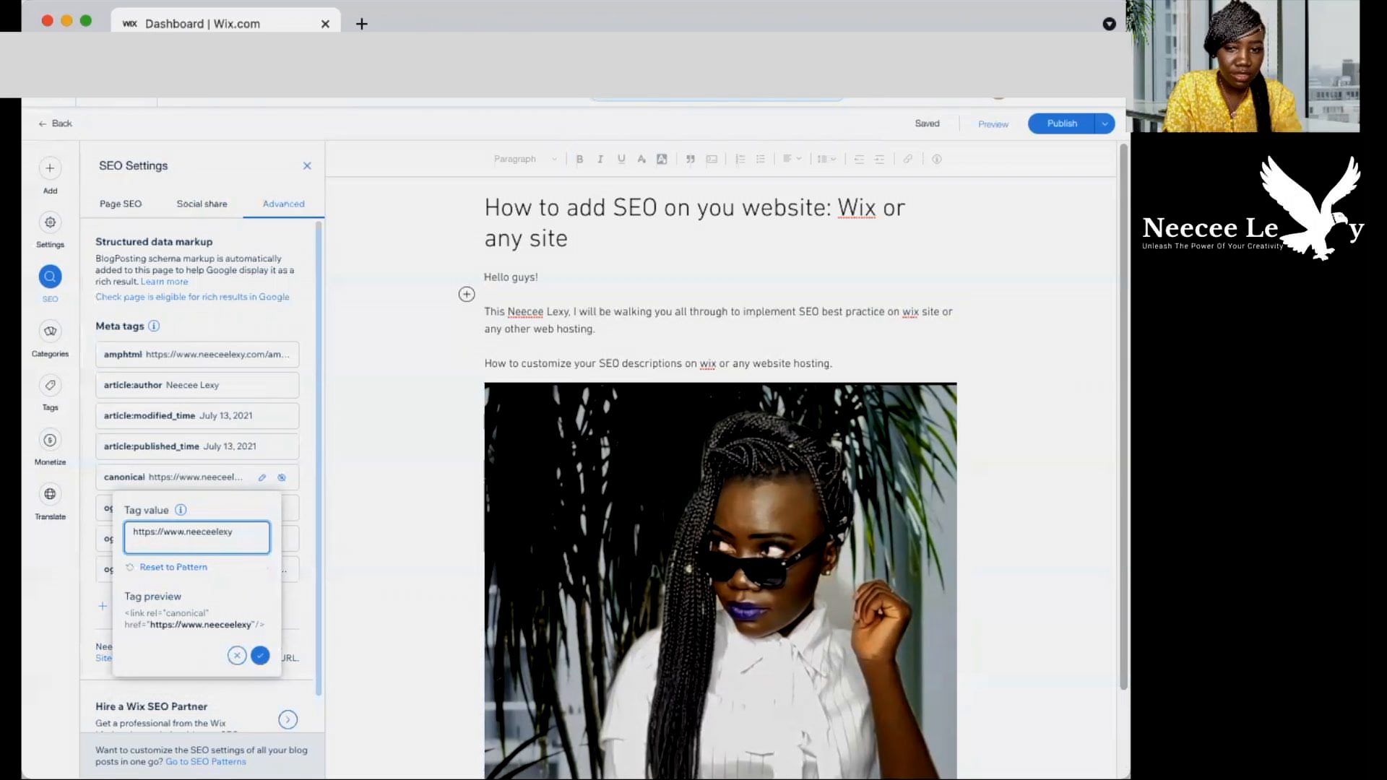
pyautogui.write('.com')
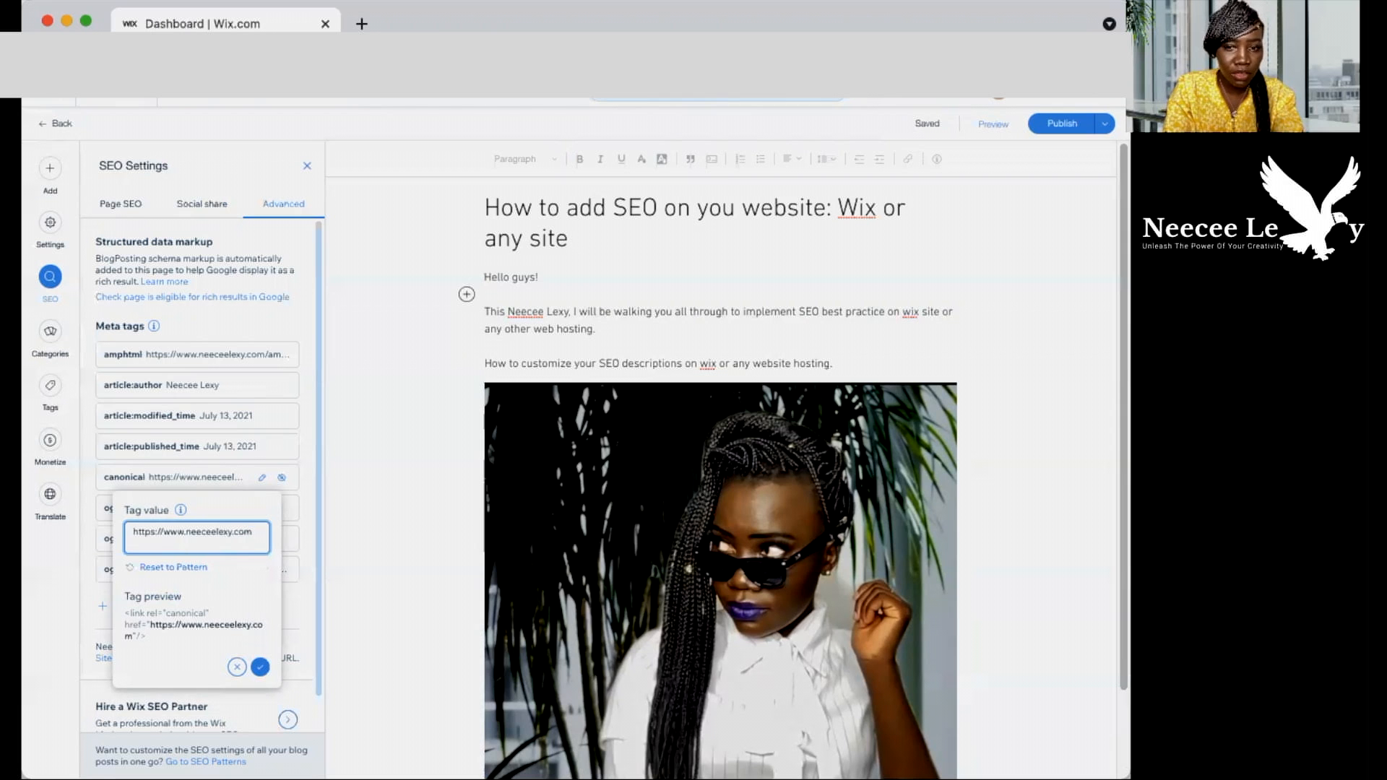
pyautogui.write('/SEO-bestpractice')
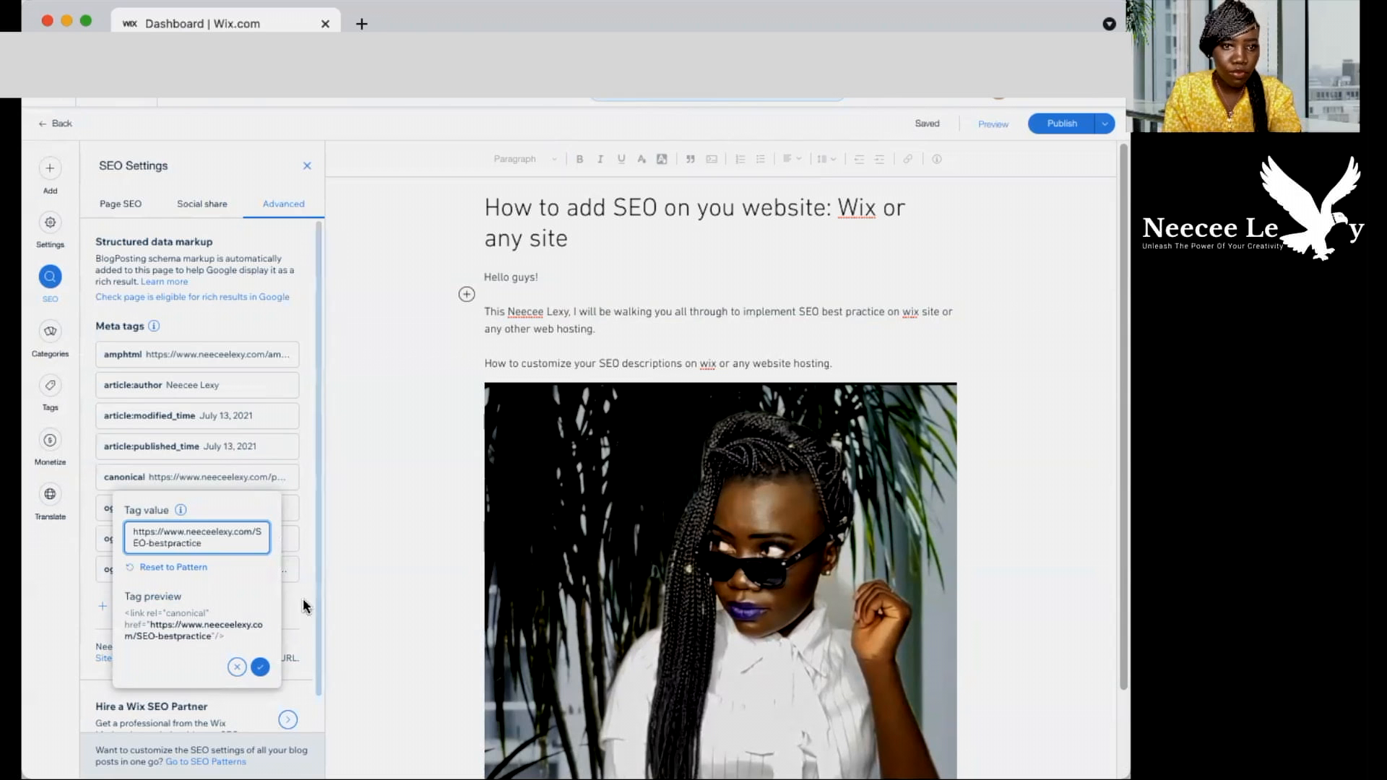
pyautogui.click(260, 667)
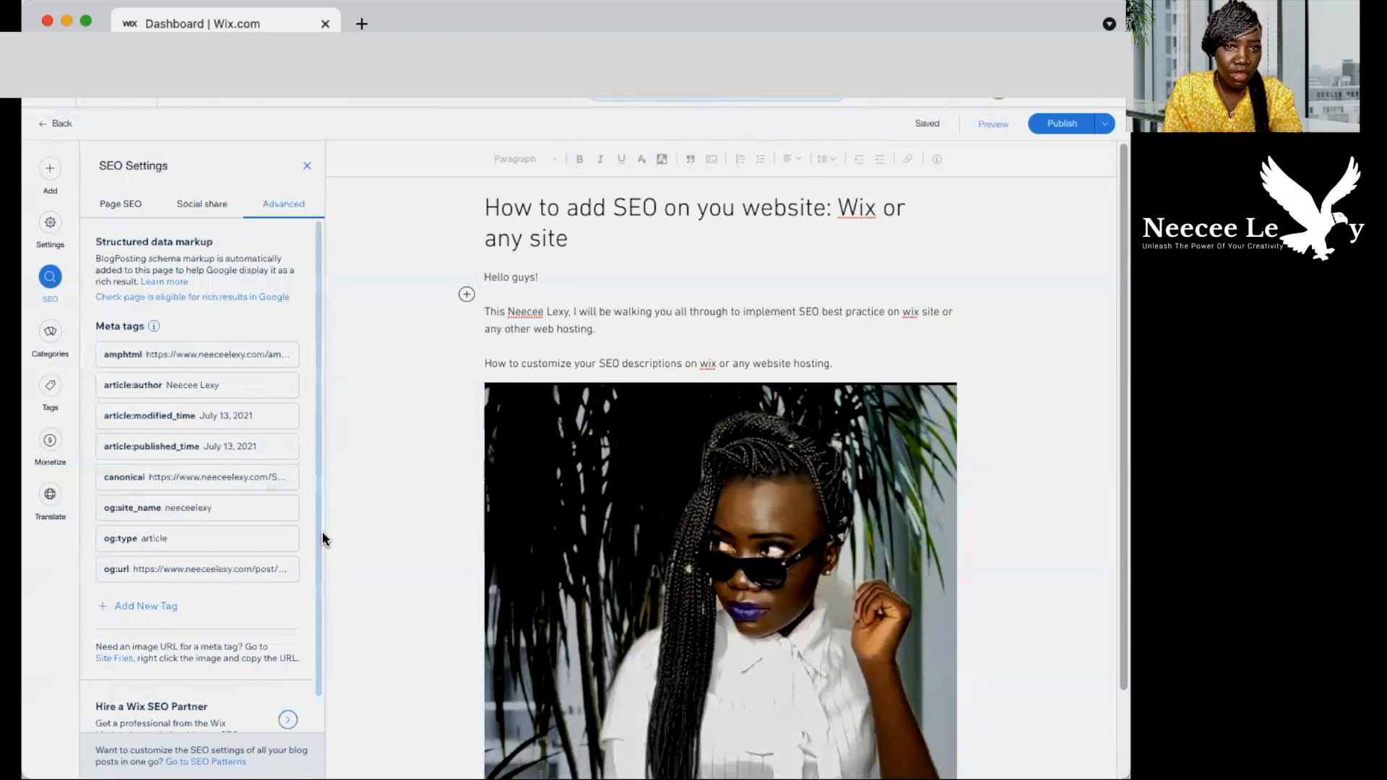
pyautogui.scroll(-1, 321, 578)
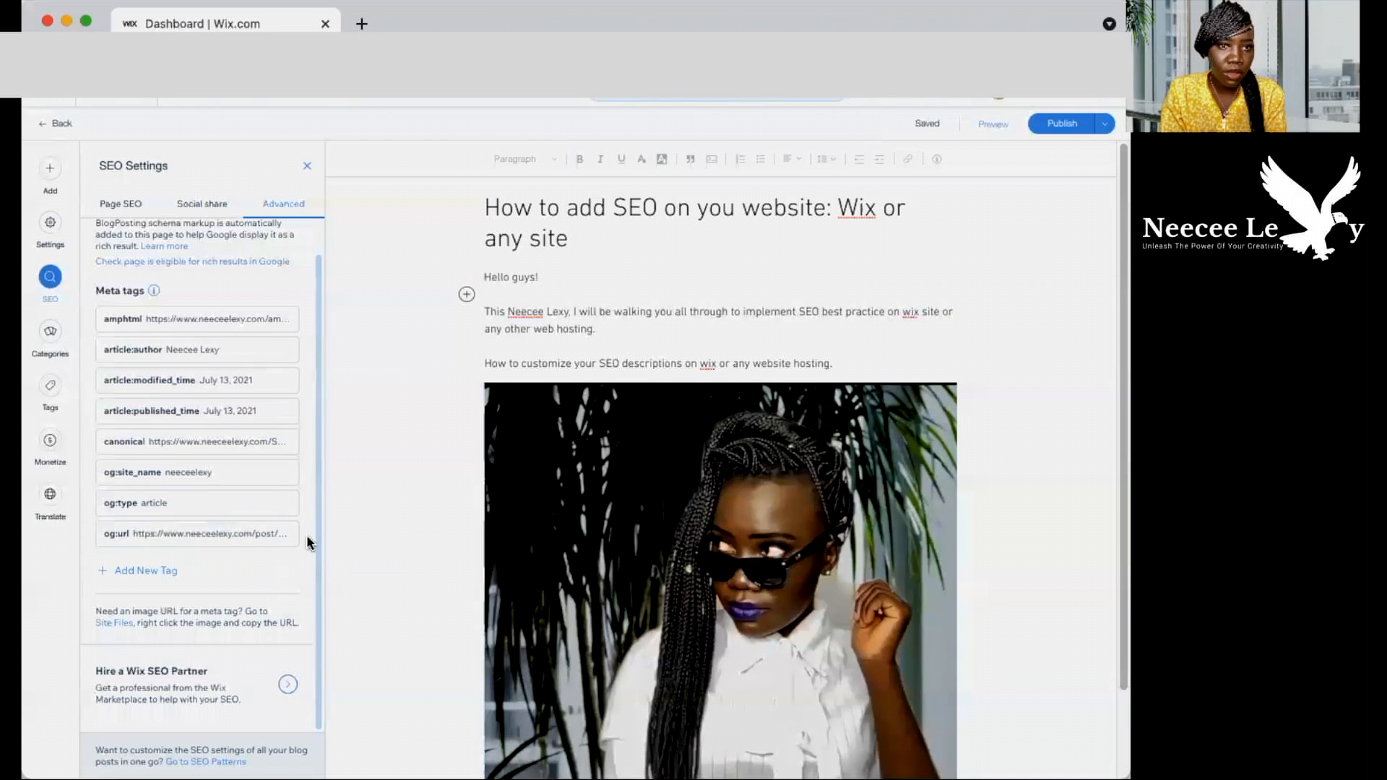
pyautogui.click(261, 534)
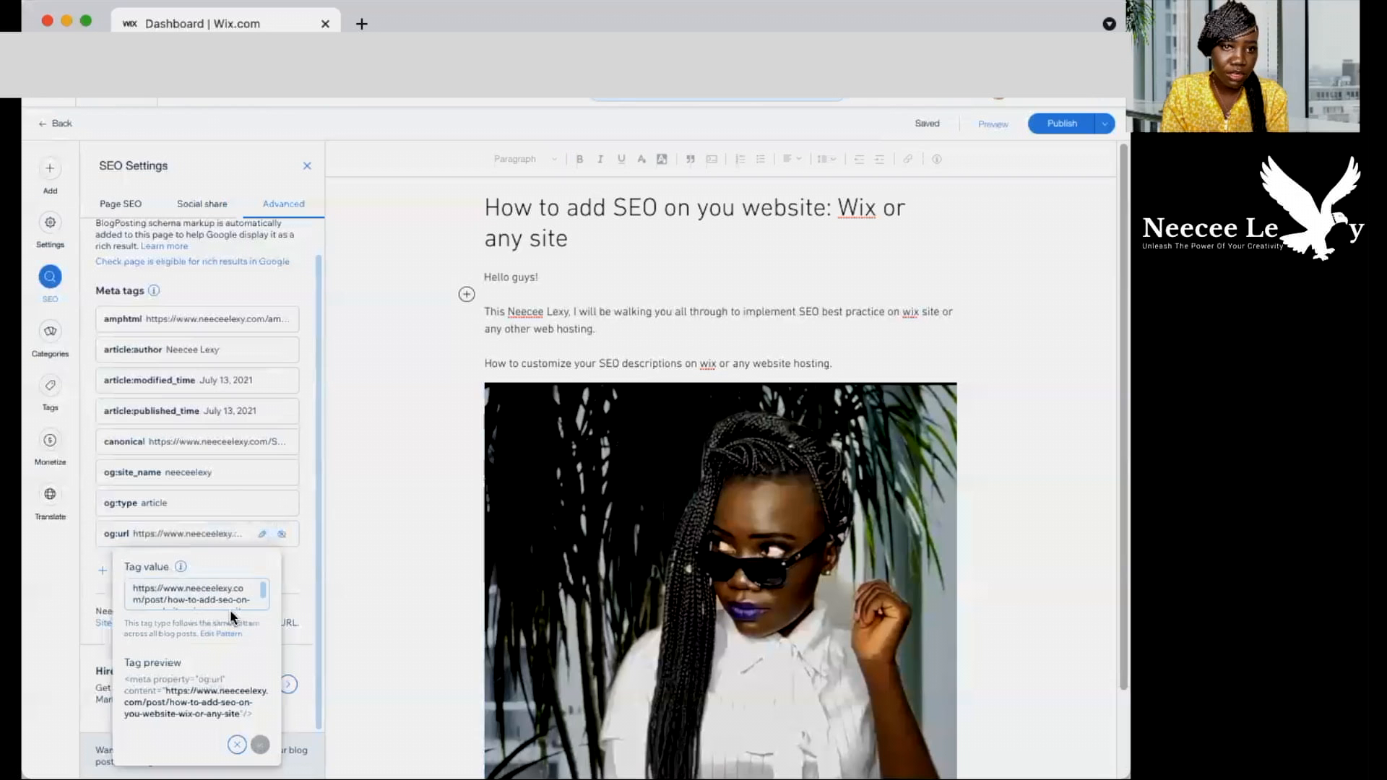
pyautogui.moveTo(147, 598); pyautogui.dragTo(255, 606)
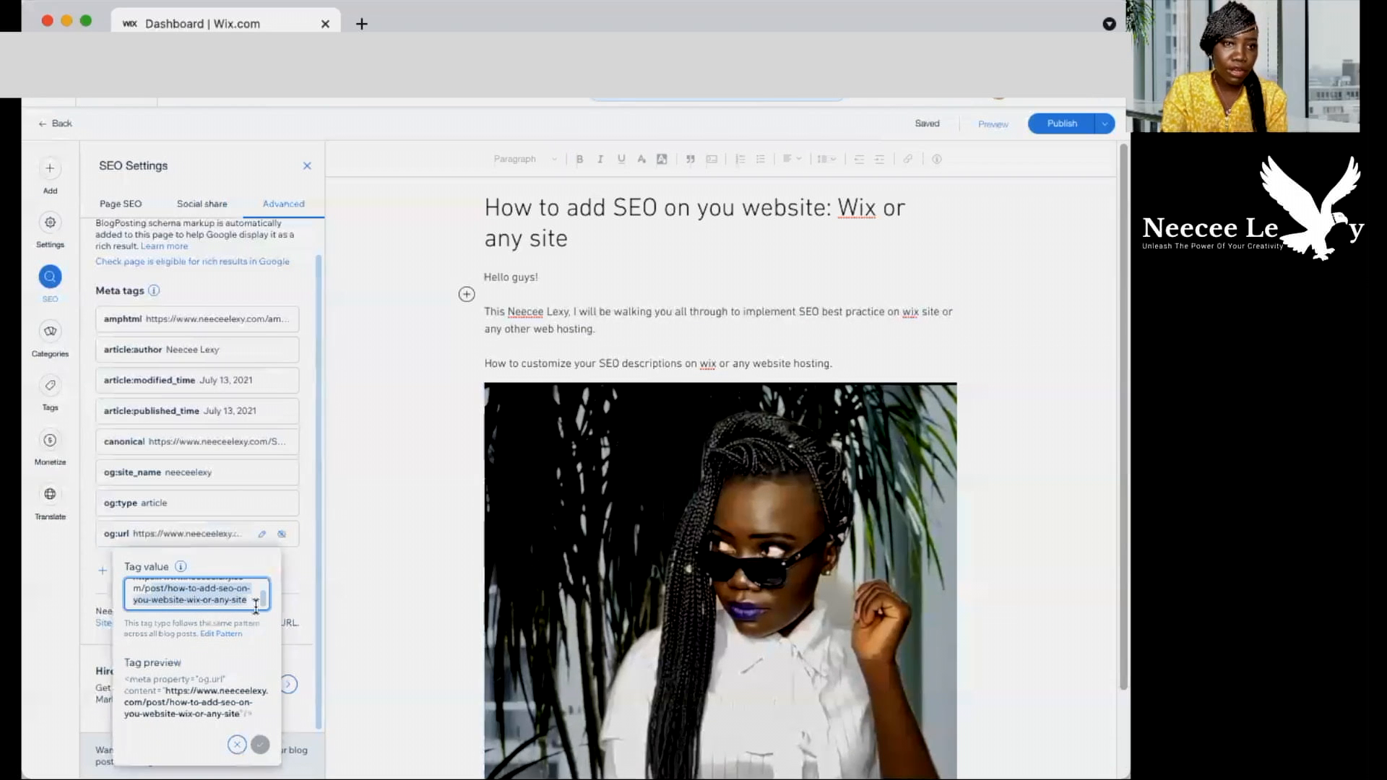
pyautogui.press('BackSpace')
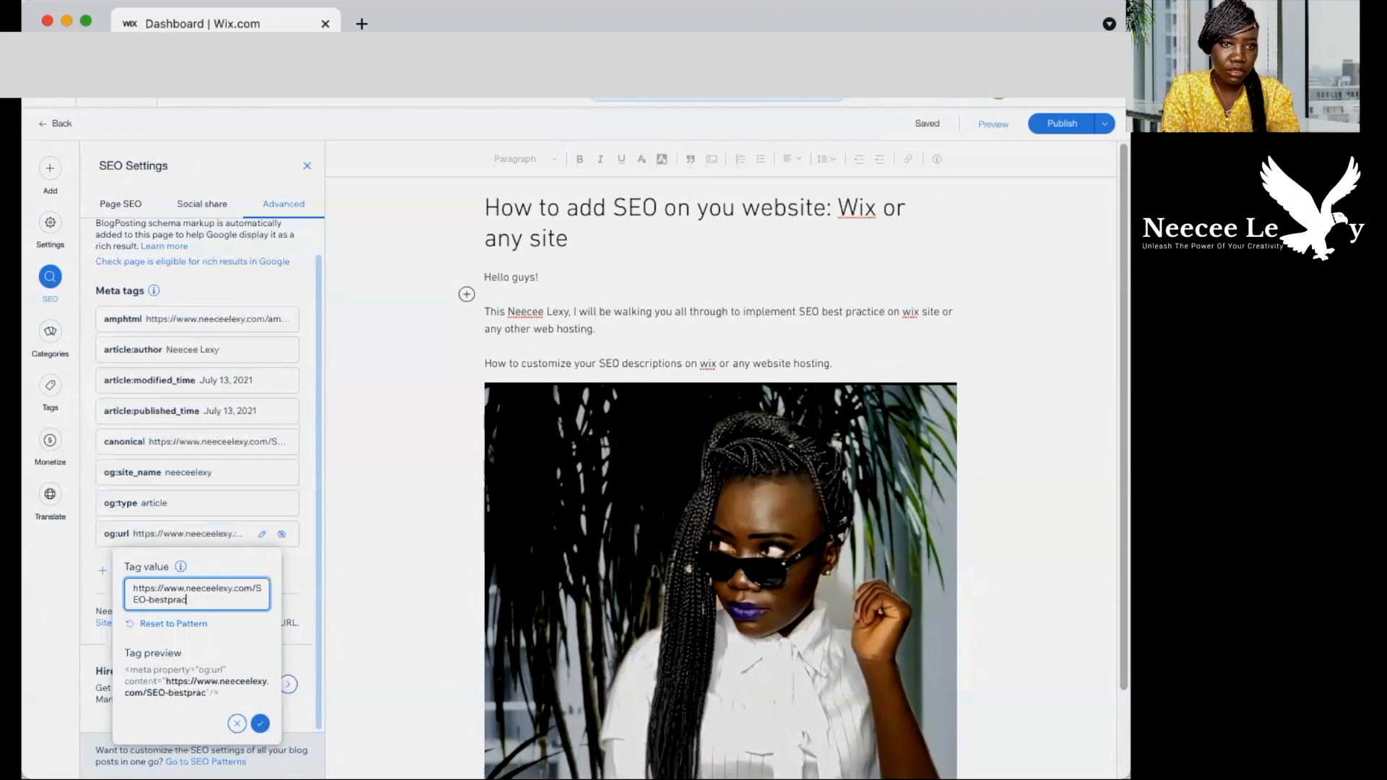
pyautogui.press('Return')
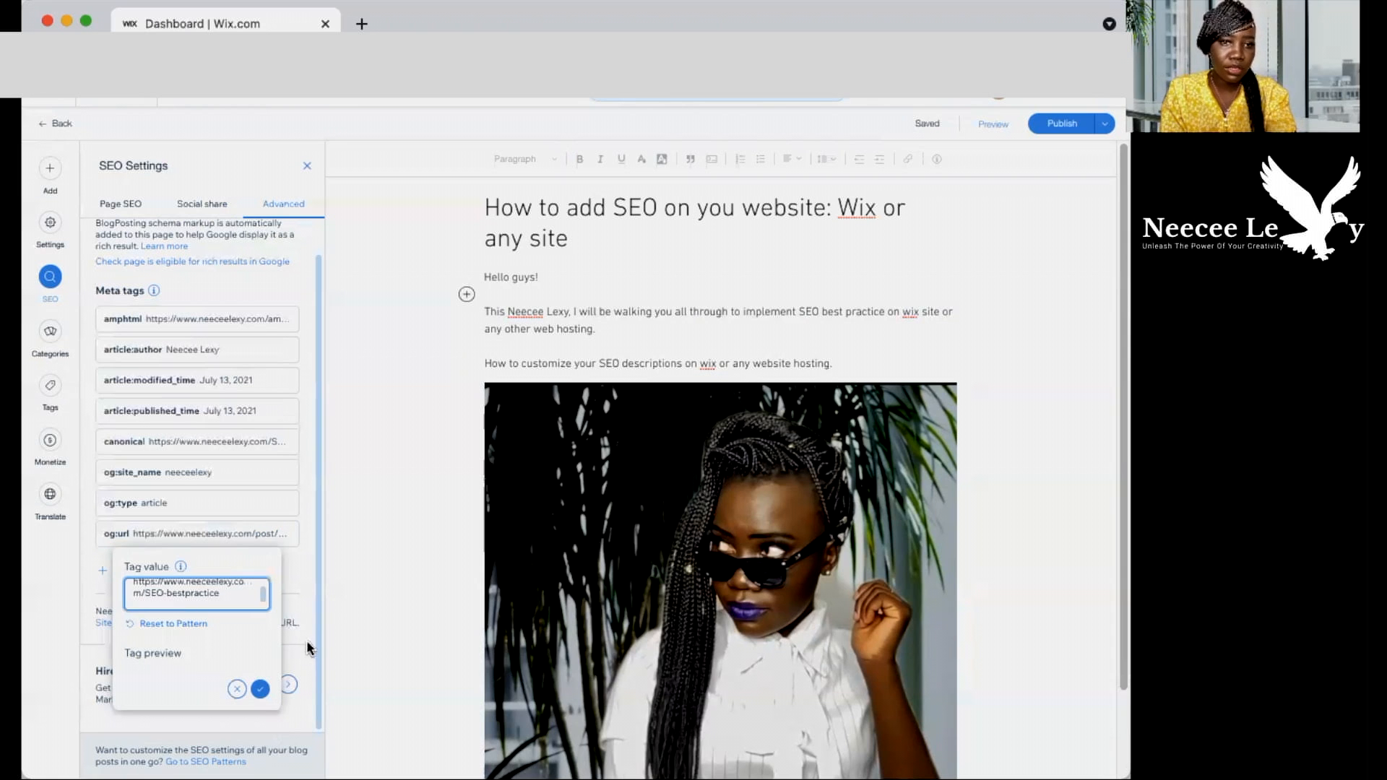
pyautogui.click(261, 687)
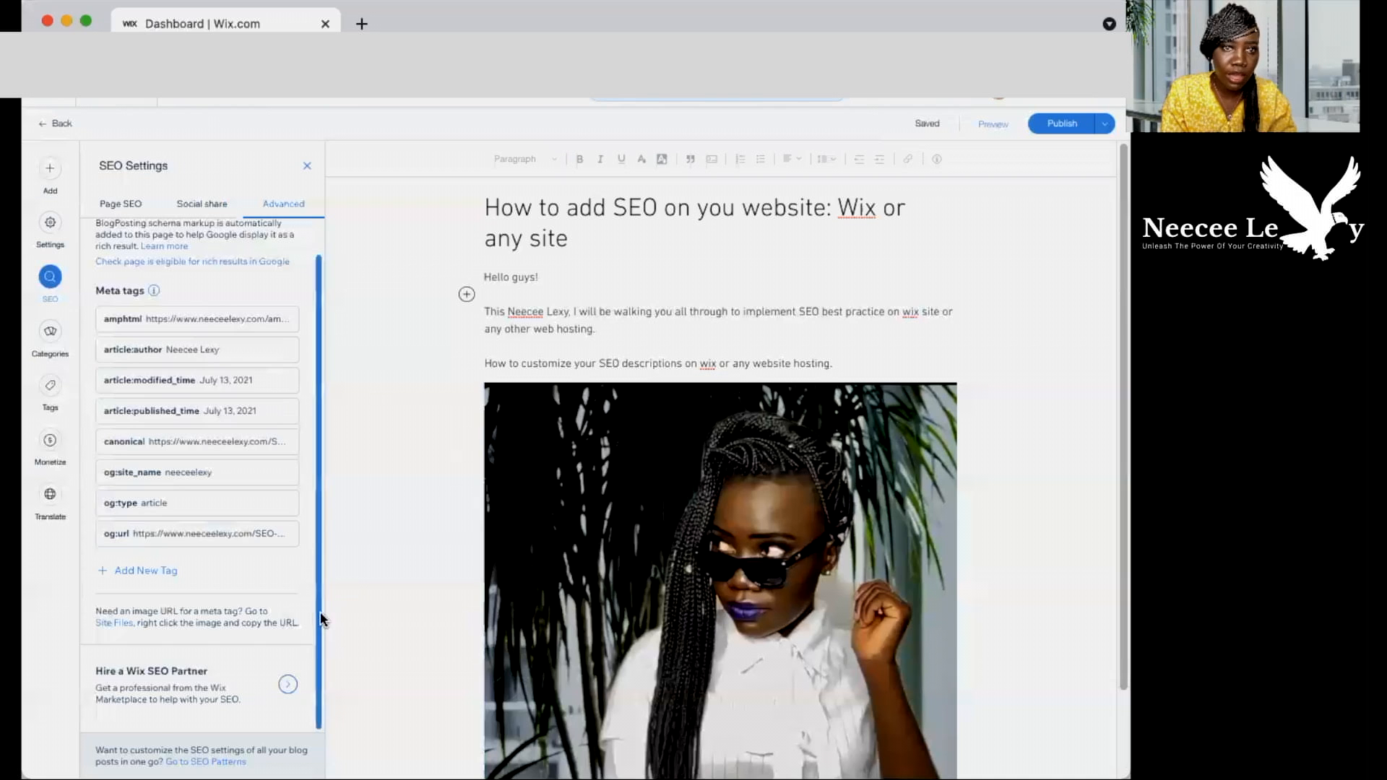
# Step: Test the post's structured data code in Google's Rich Results Test and return to the post's page SEO settings in Wix
pyautogui.moveTo(323, 619); pyautogui.dragTo(322, 578)
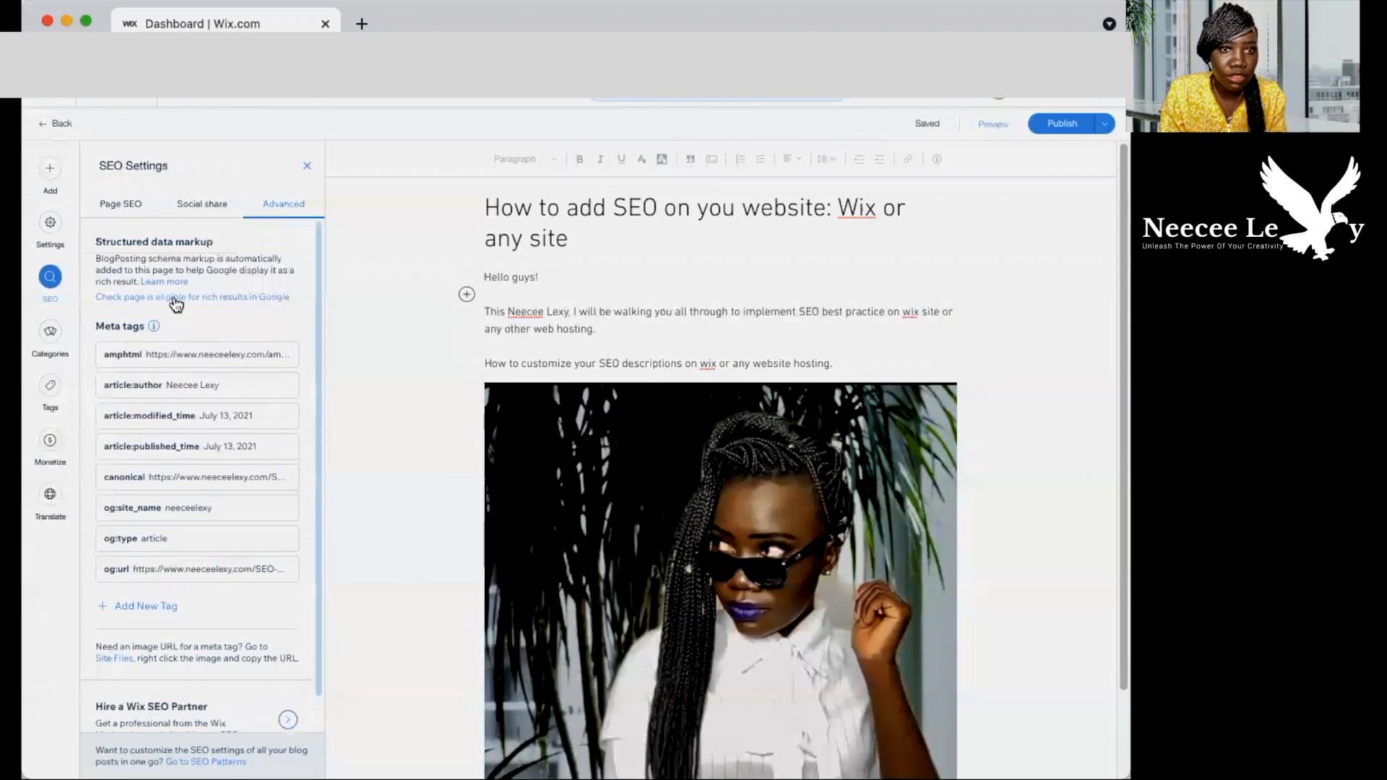
pyautogui.click(228, 300)
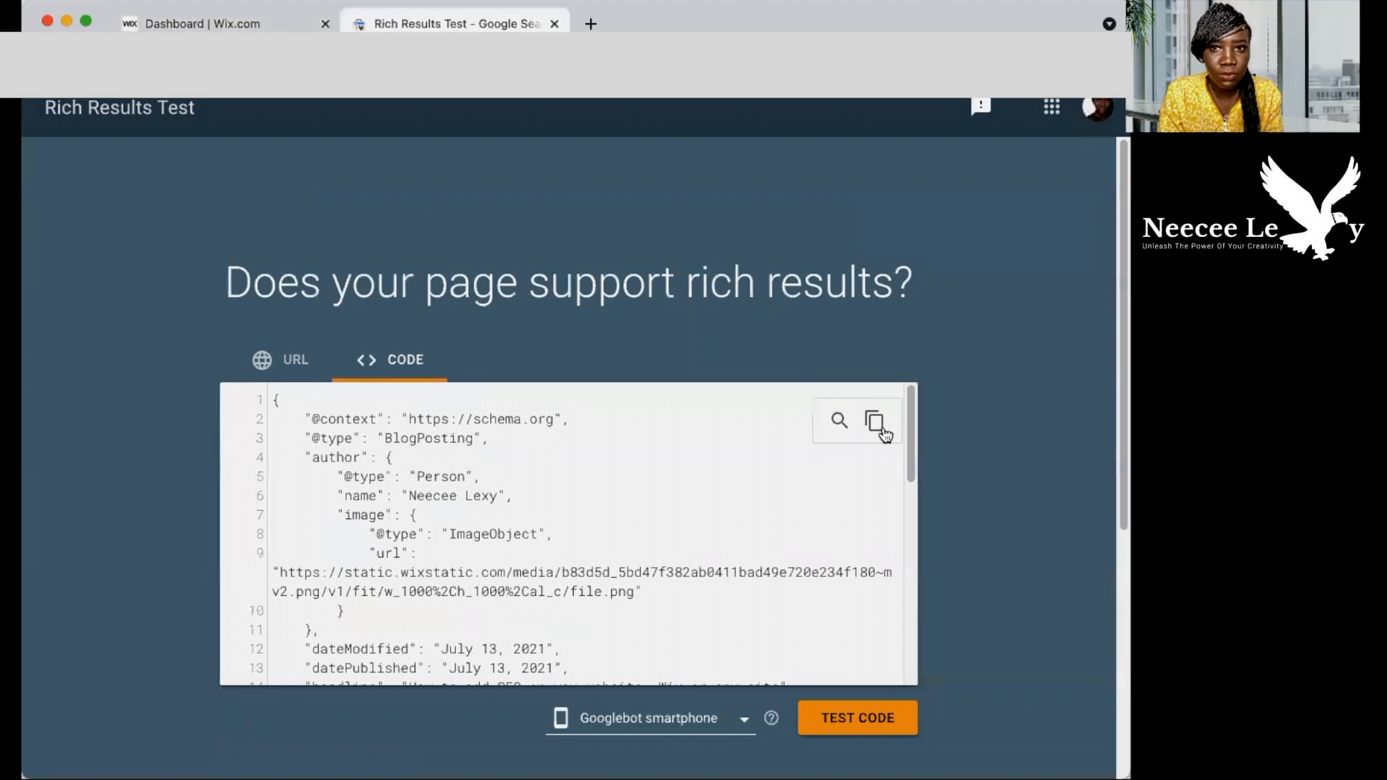
pyautogui.moveTo(908, 432); pyautogui.dragTo(888, 654)
pyautogui.click(861, 719)
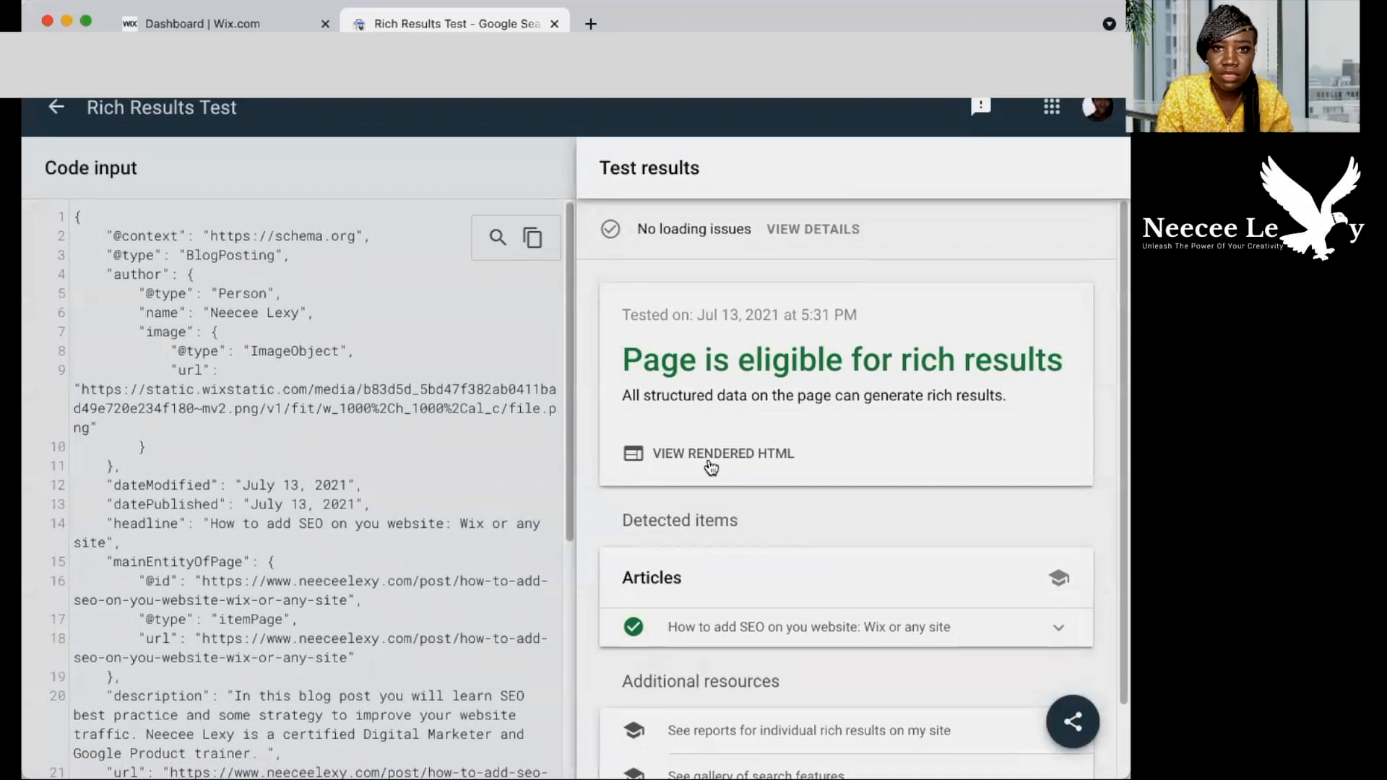
pyautogui.scroll(-2, 1107, 399)
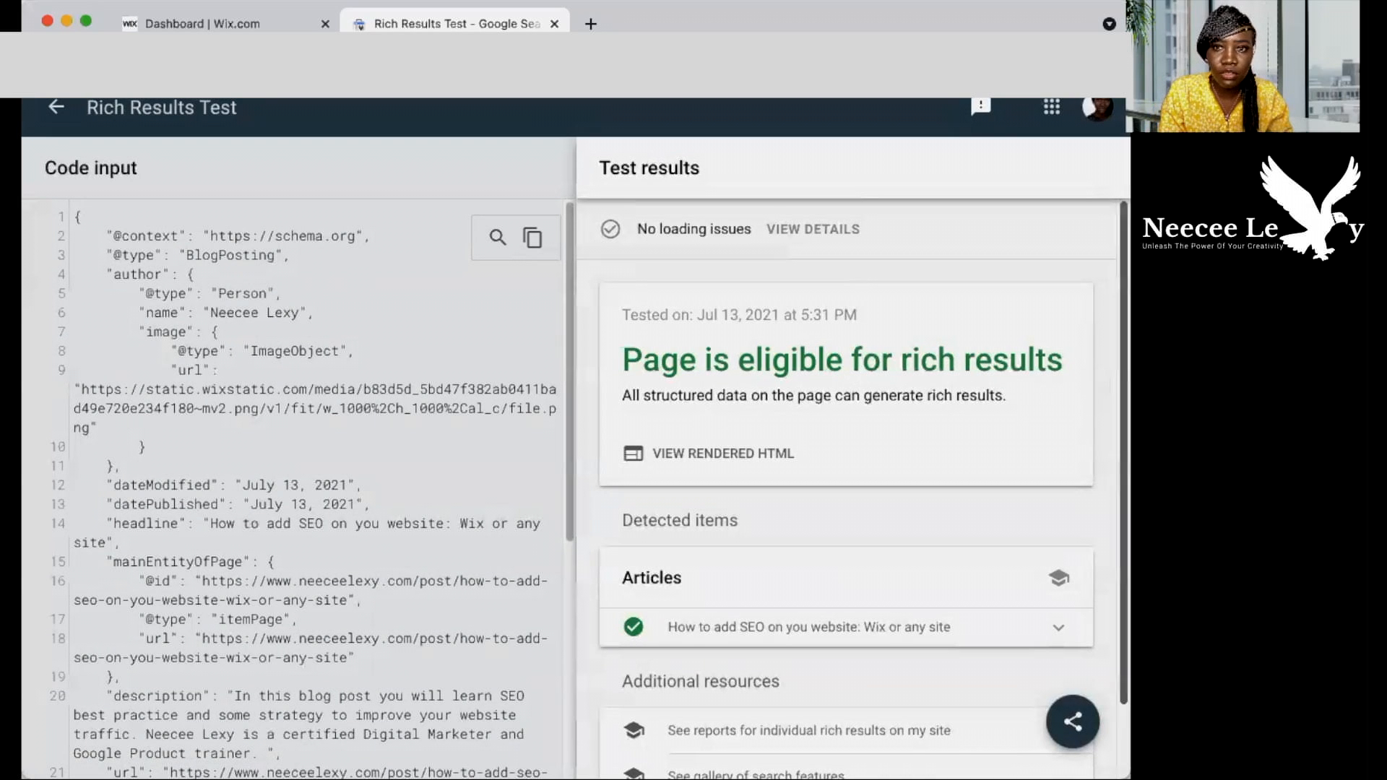
pyautogui.scroll(2, 1111, 582)
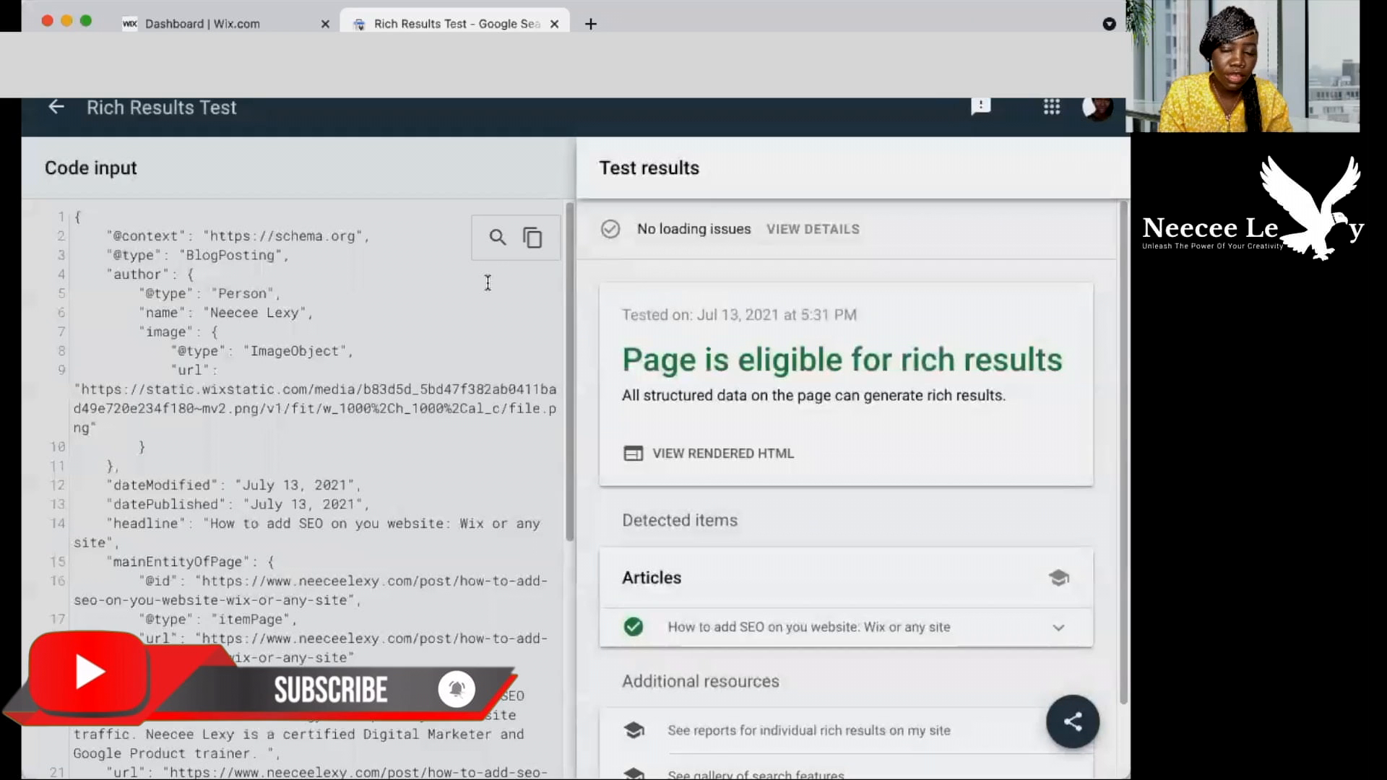
pyautogui.click(244, 25)
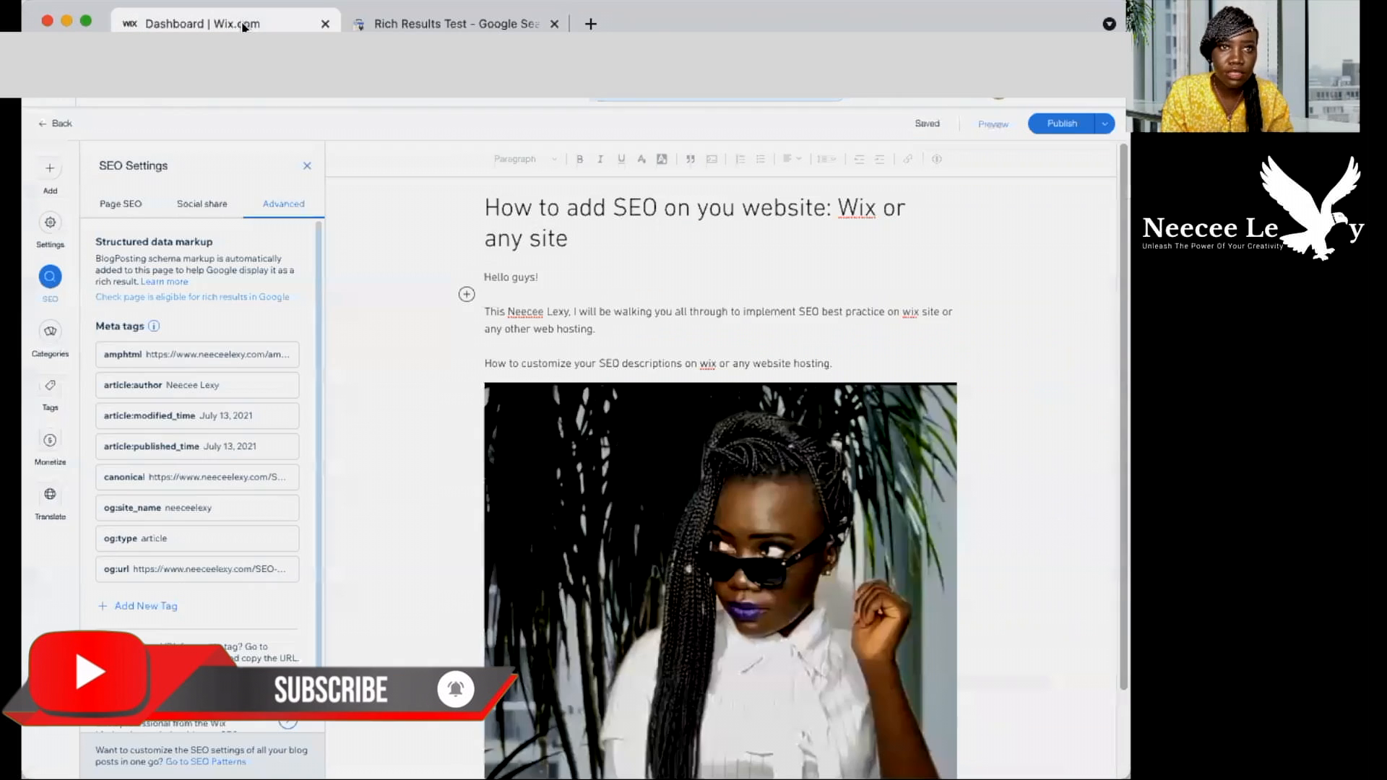
pyautogui.click(123, 203)
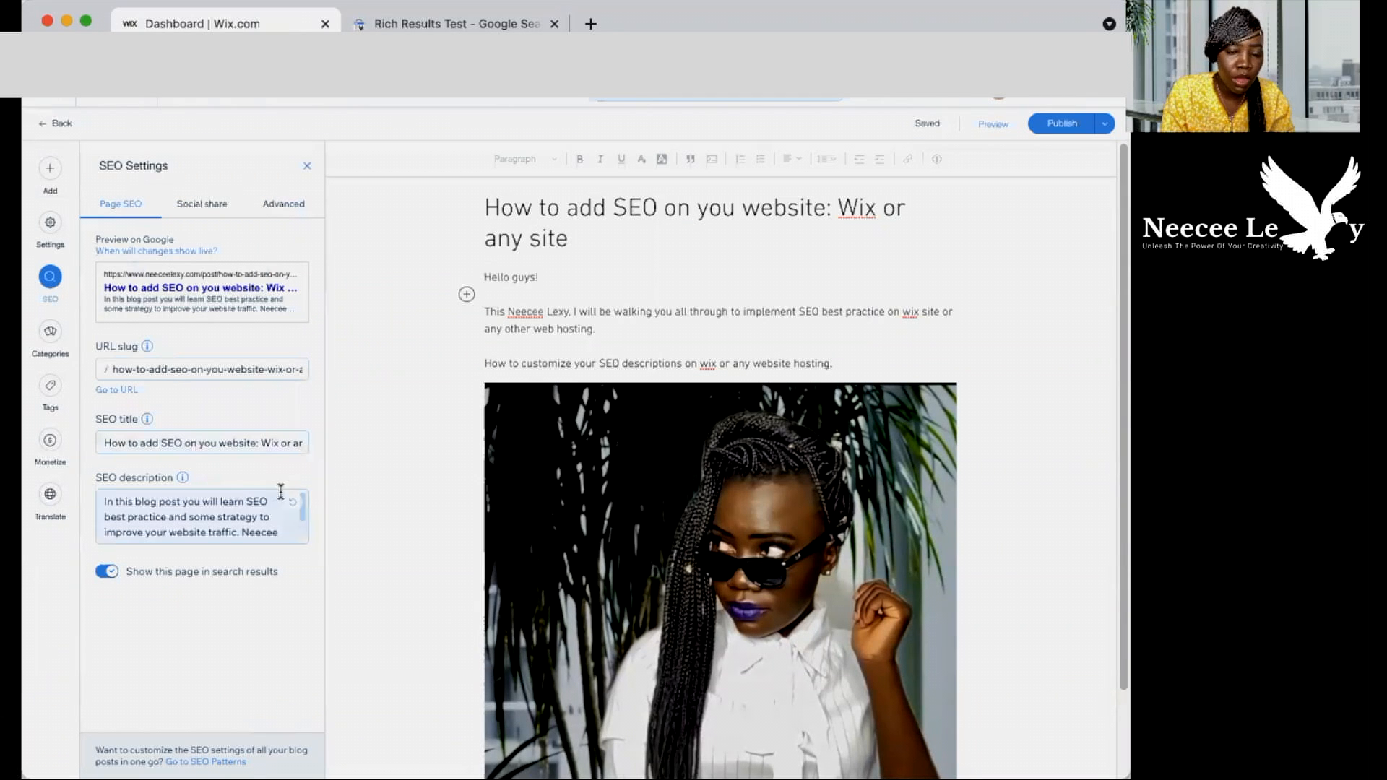
# Step: Assign the blog post to the Tech, Success Tips and Digital Marketing categories
pyautogui.moveTo(302, 509); pyautogui.dragTo(304, 542)
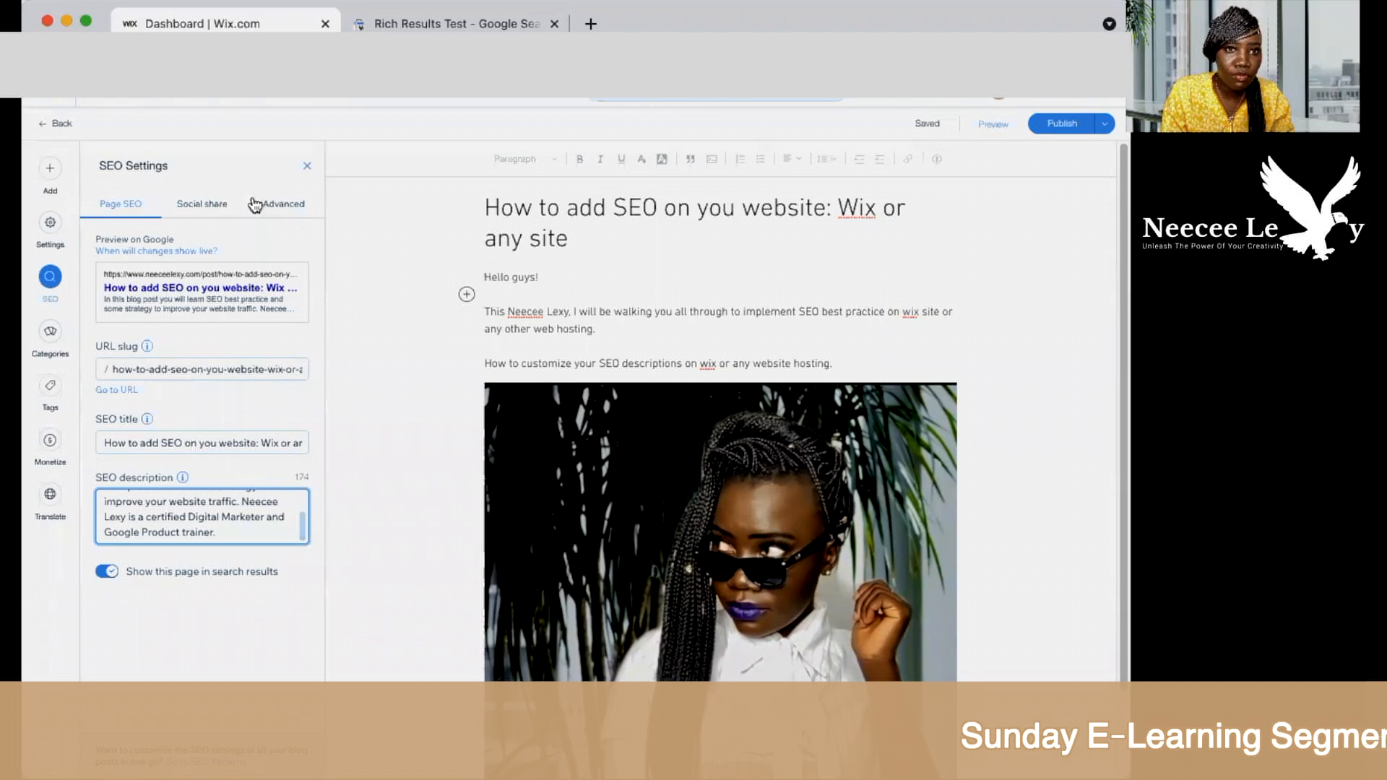
pyautogui.click(55, 348)
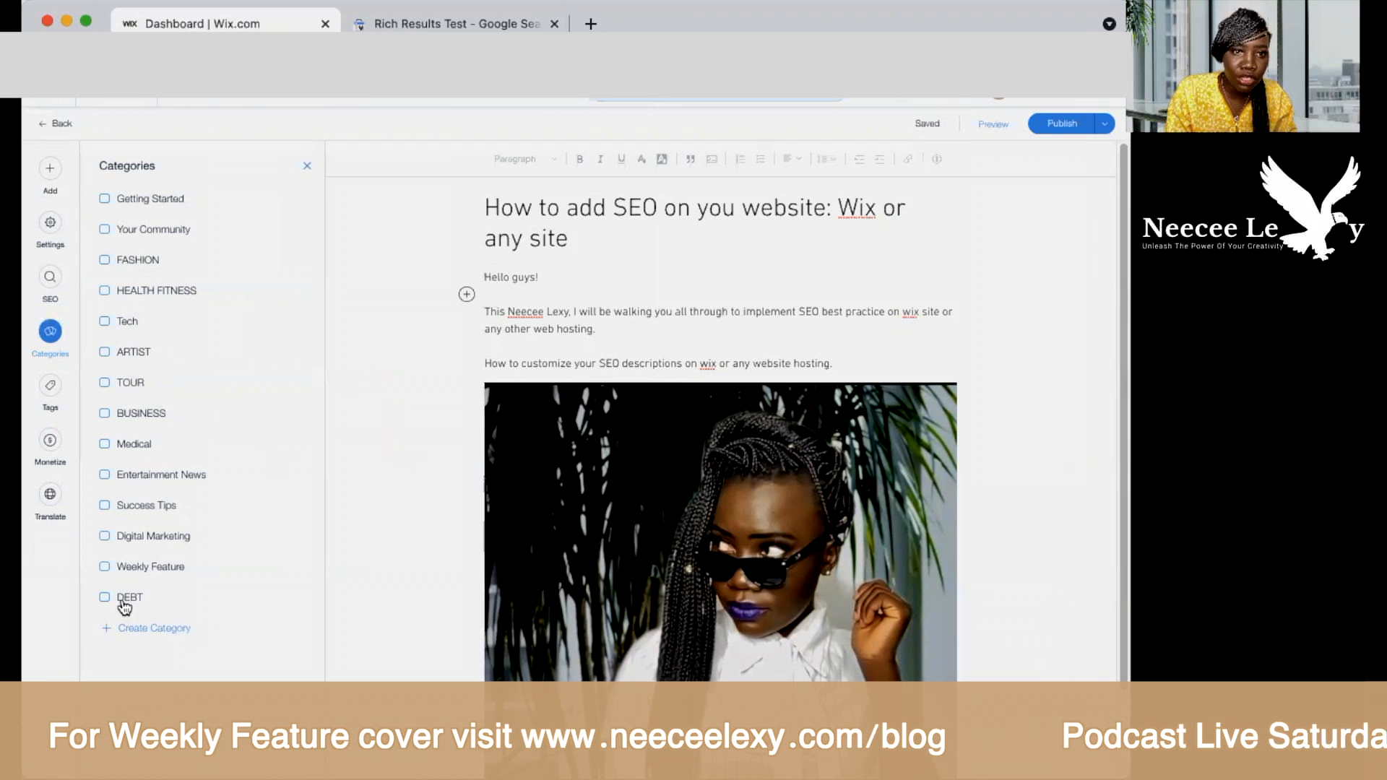
pyautogui.click(122, 542)
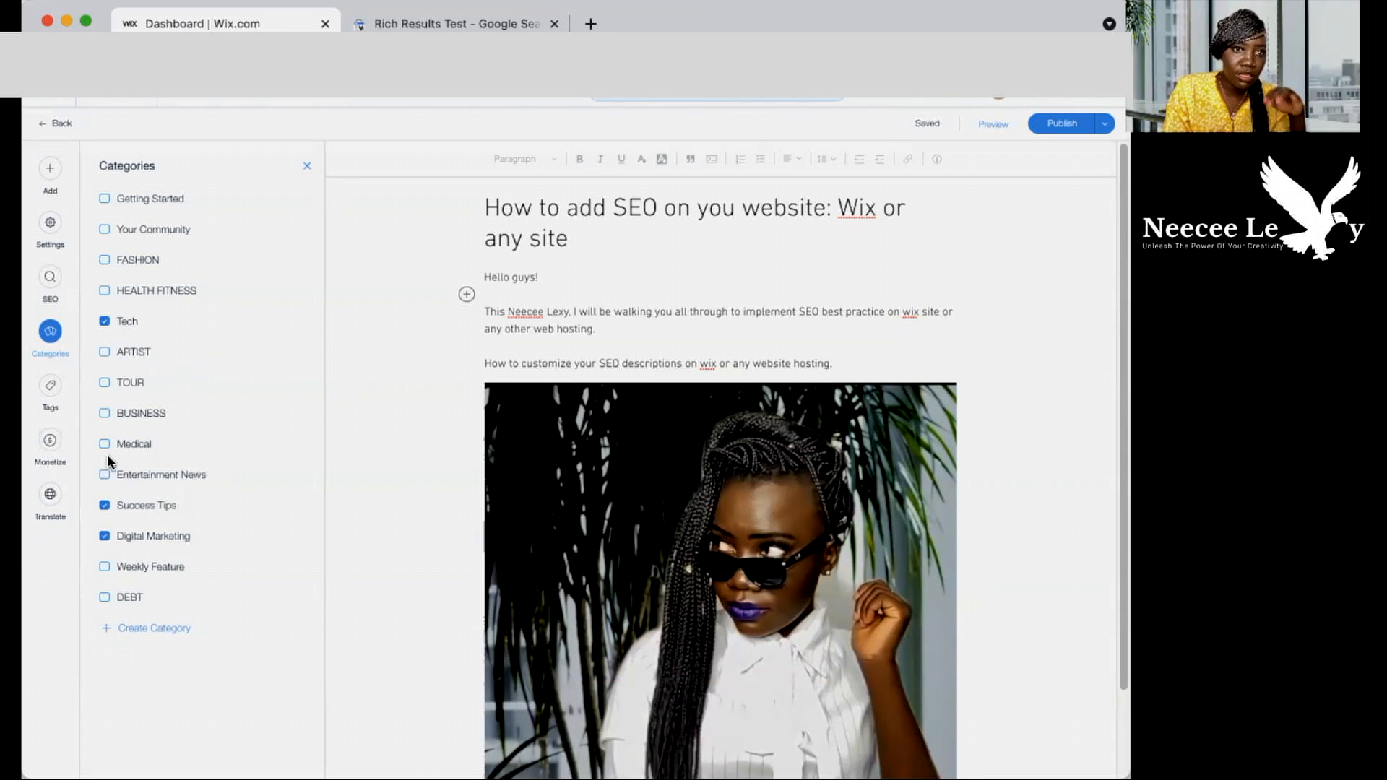
# Step: Add the tags "SEO" and "SEO optimization" to the blog post
pyautogui.click(52, 393)
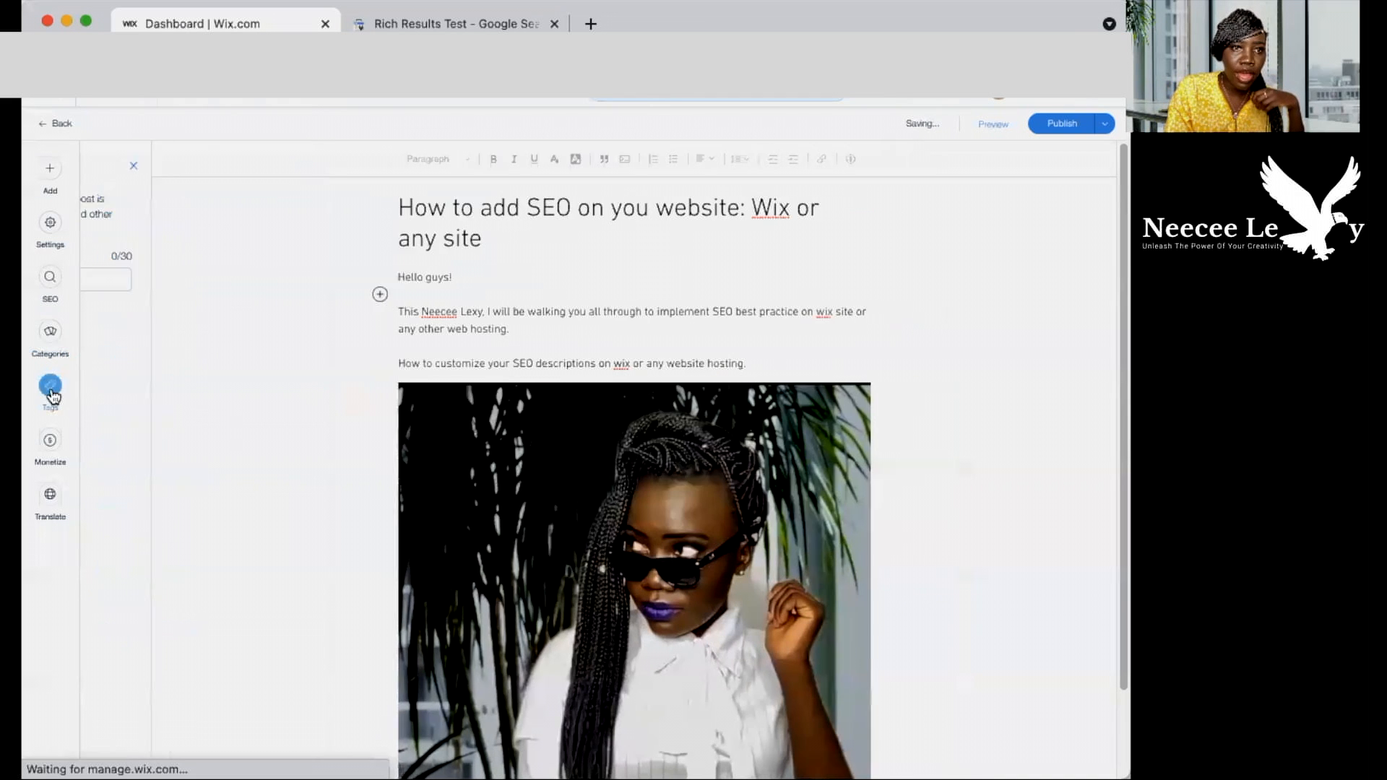
pyautogui.click(145, 279)
pyautogui.write('SEO')
pyautogui.press('Return')
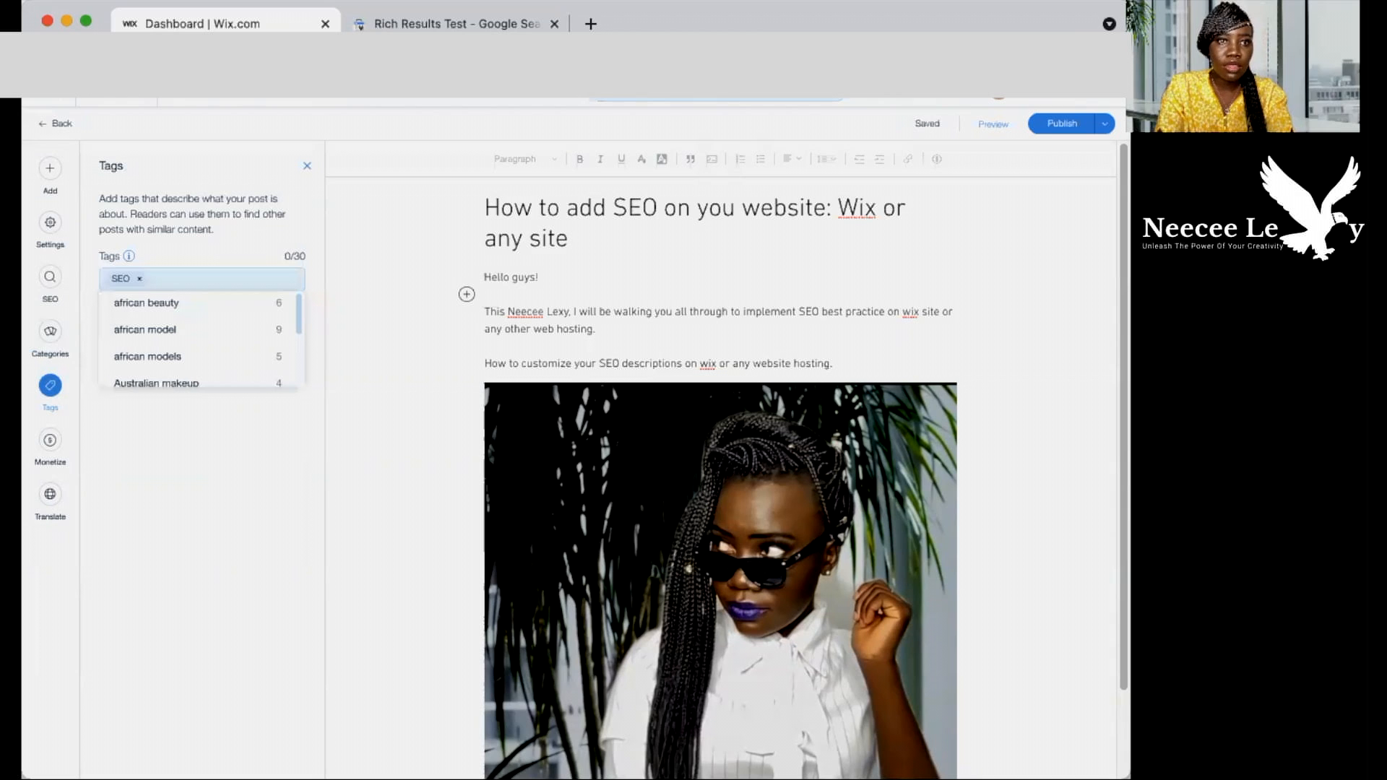
pyautogui.write('Se')
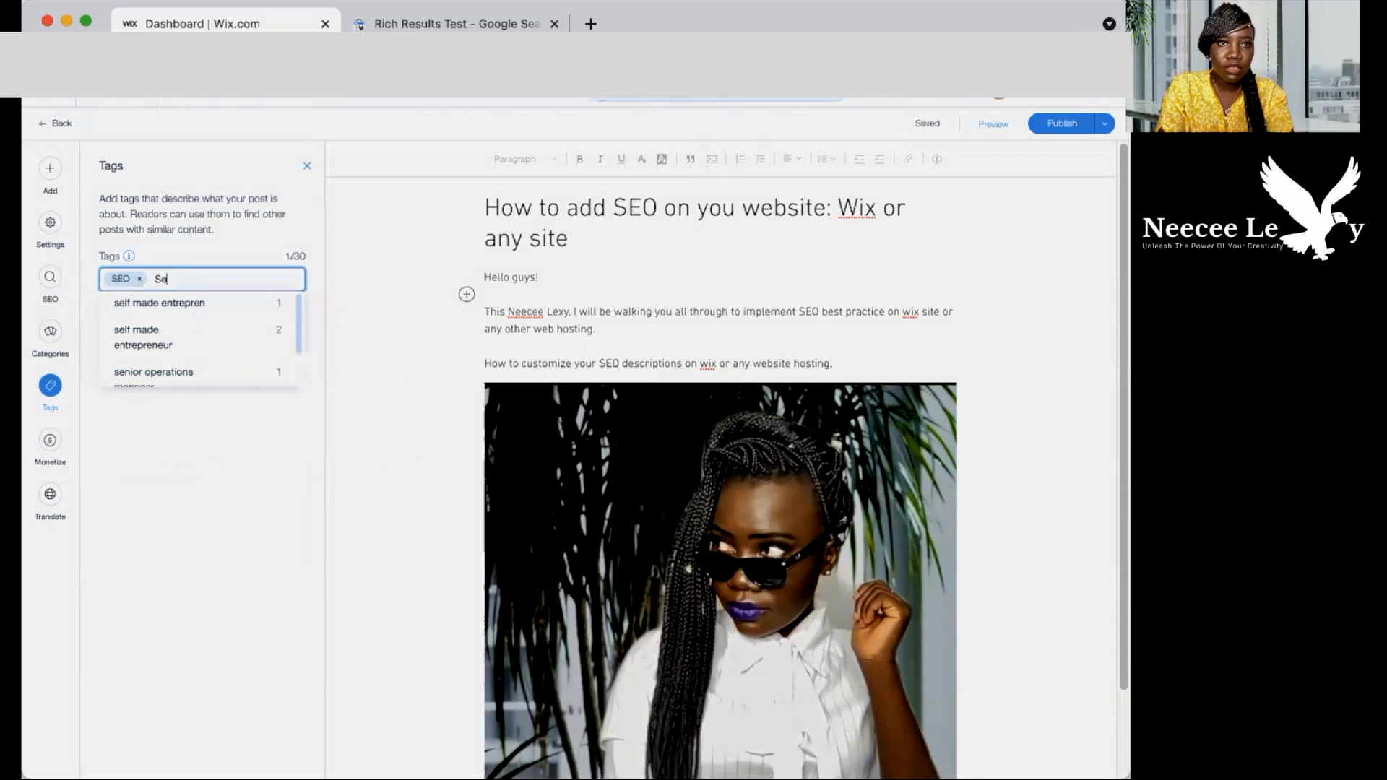
pyautogui.write('O')
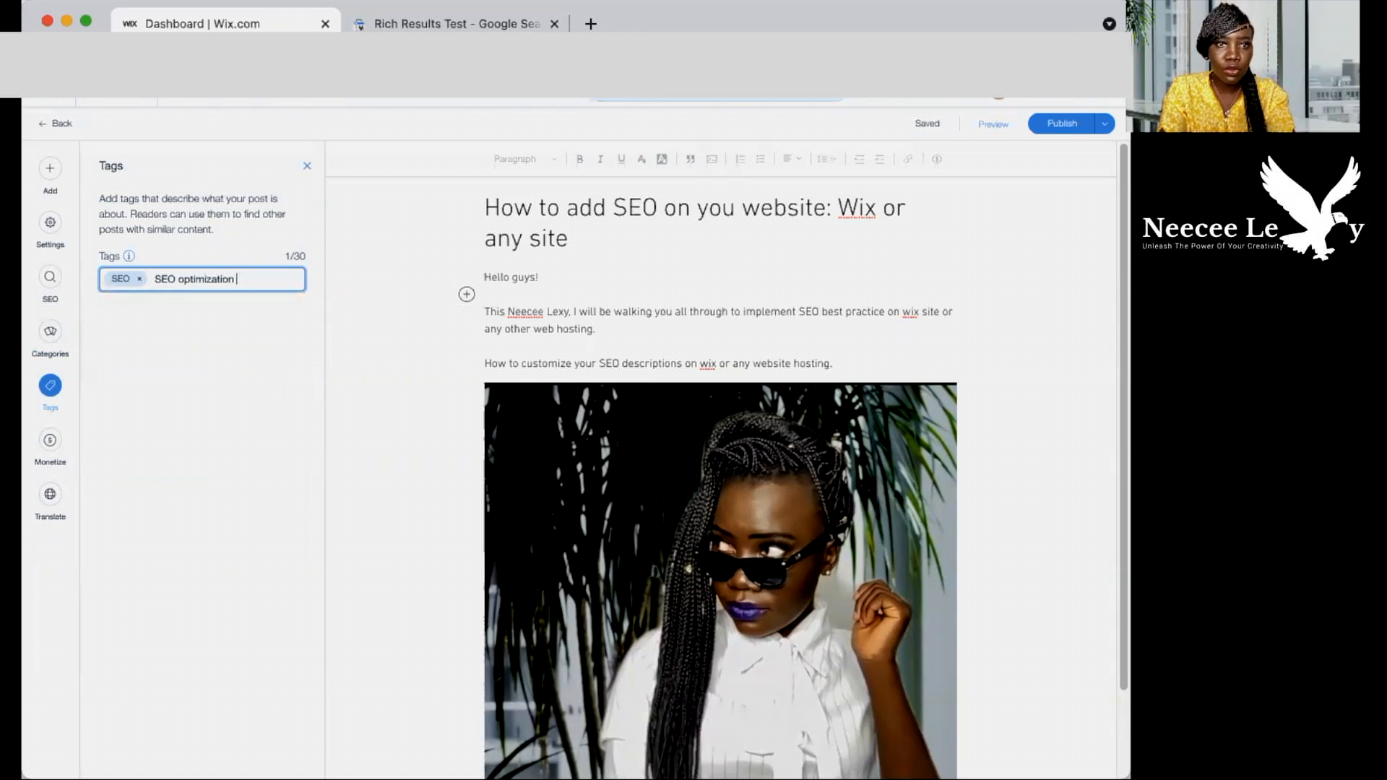
pyautogui.write(' optimization')
pyautogui.press('Return')
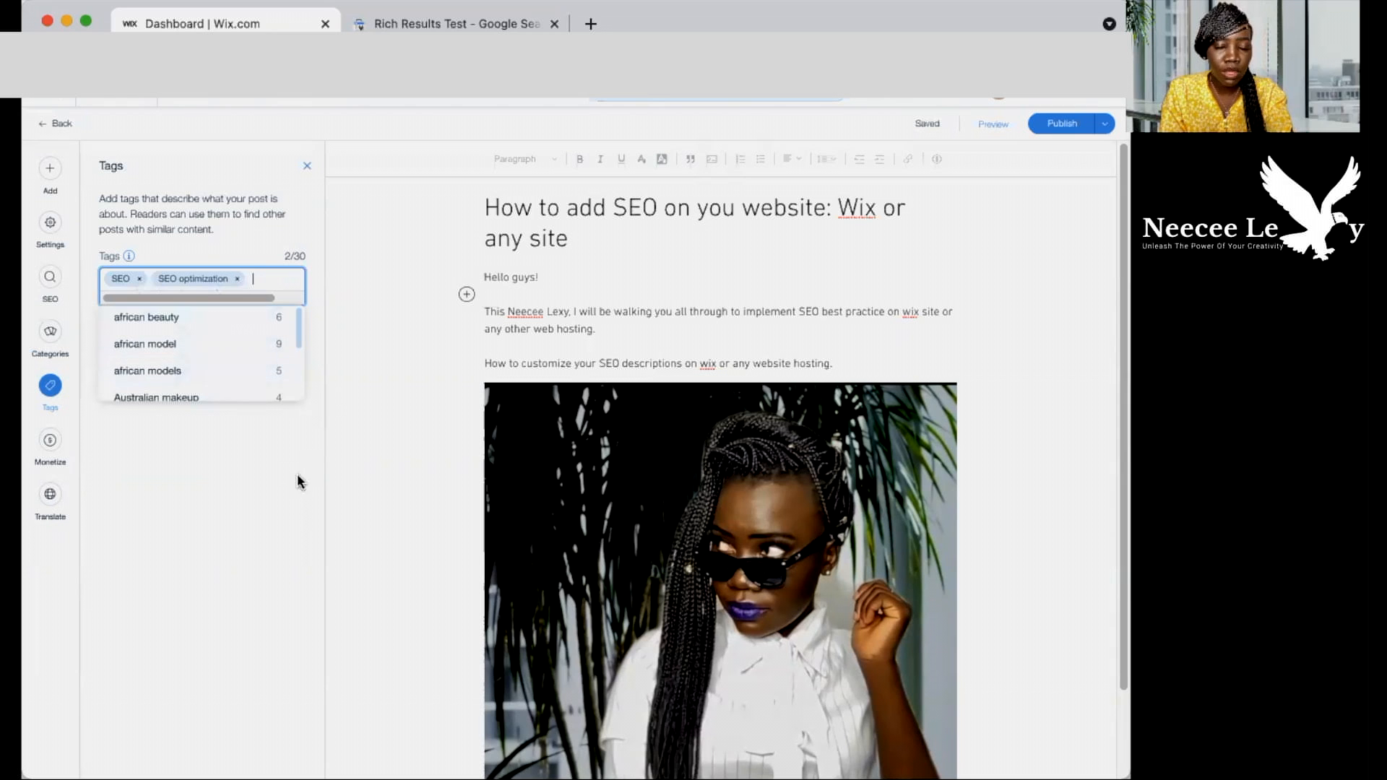
pyautogui.click(260, 495)
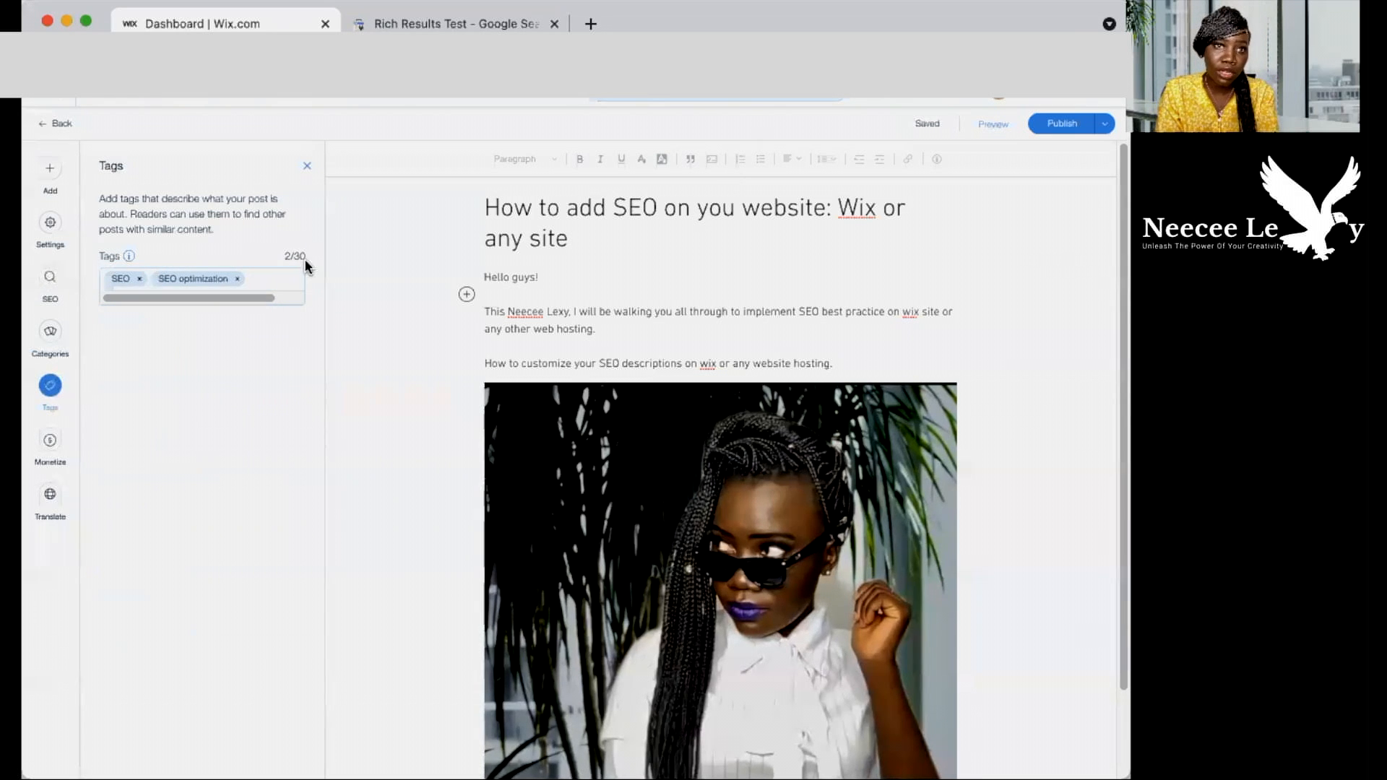
# Step: Try to add the existing neeceelexyblog tag to the blog post
pyautogui.click(267, 279)
pyautogui.write('neecee')
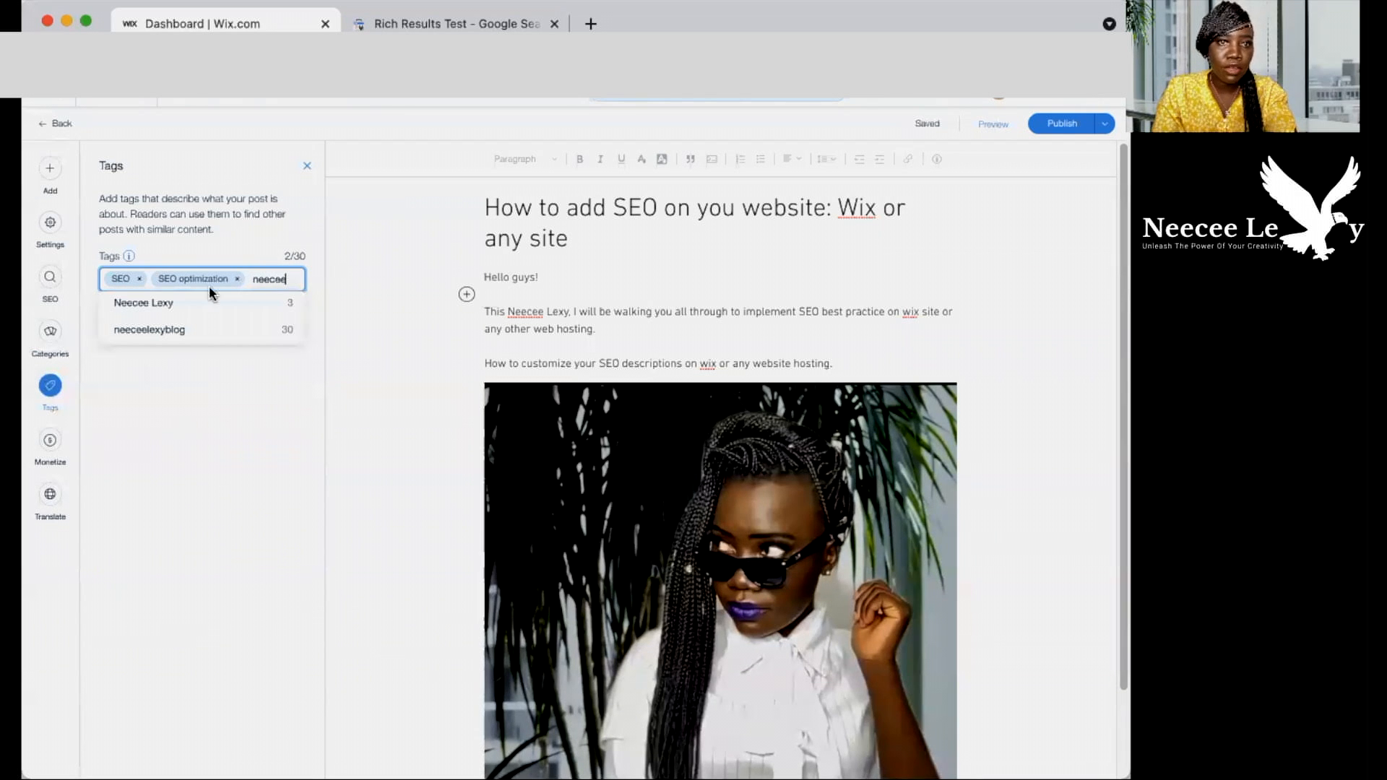
pyautogui.click(186, 329)
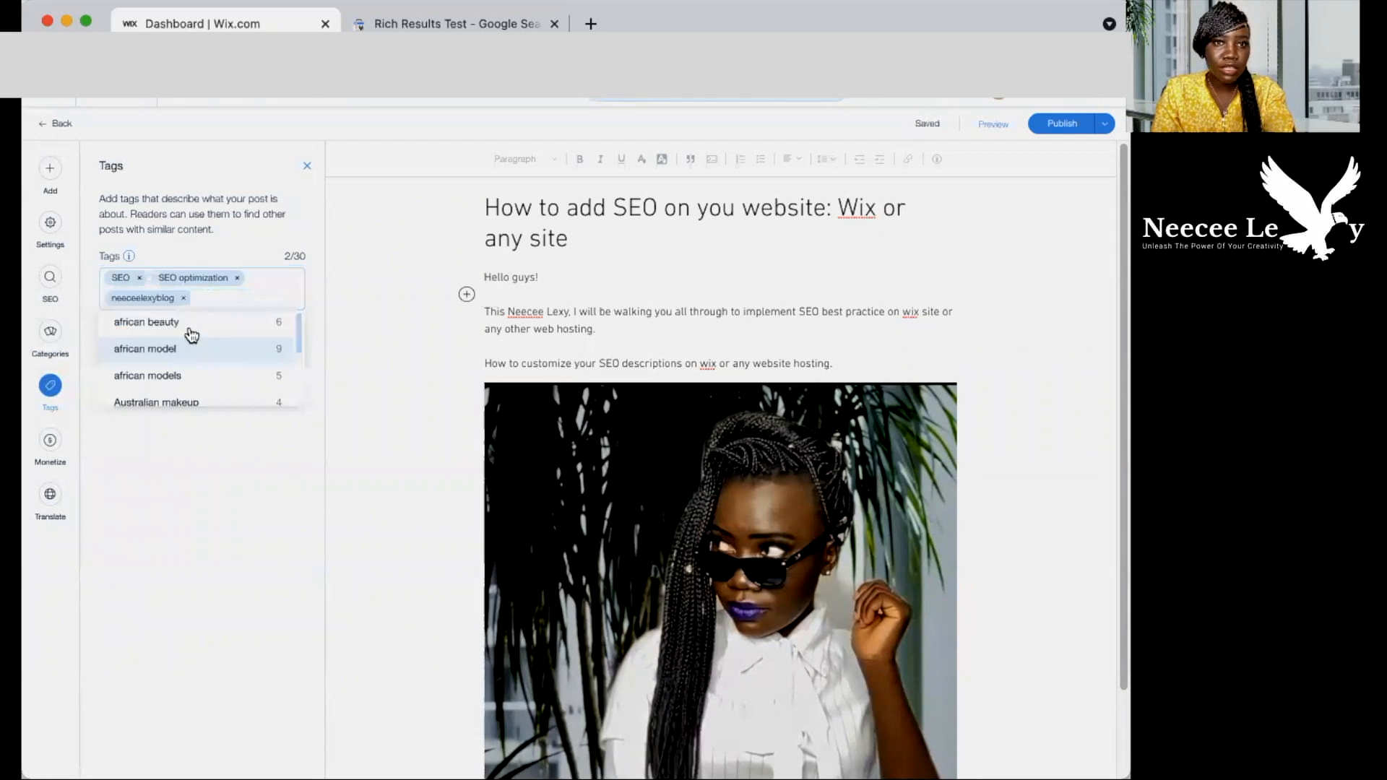
pyautogui.click(236, 298)
pyautogui.click(216, 298)
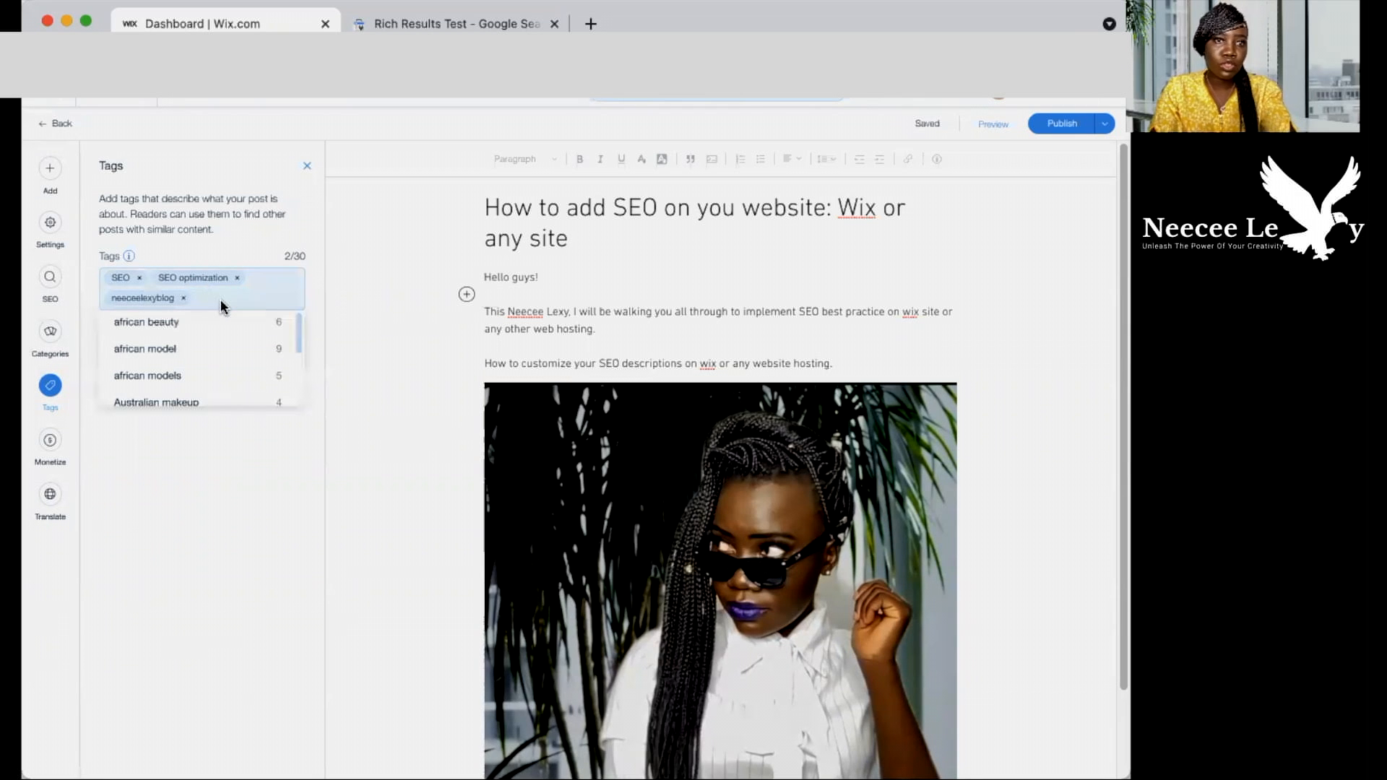
pyautogui.click(260, 517)
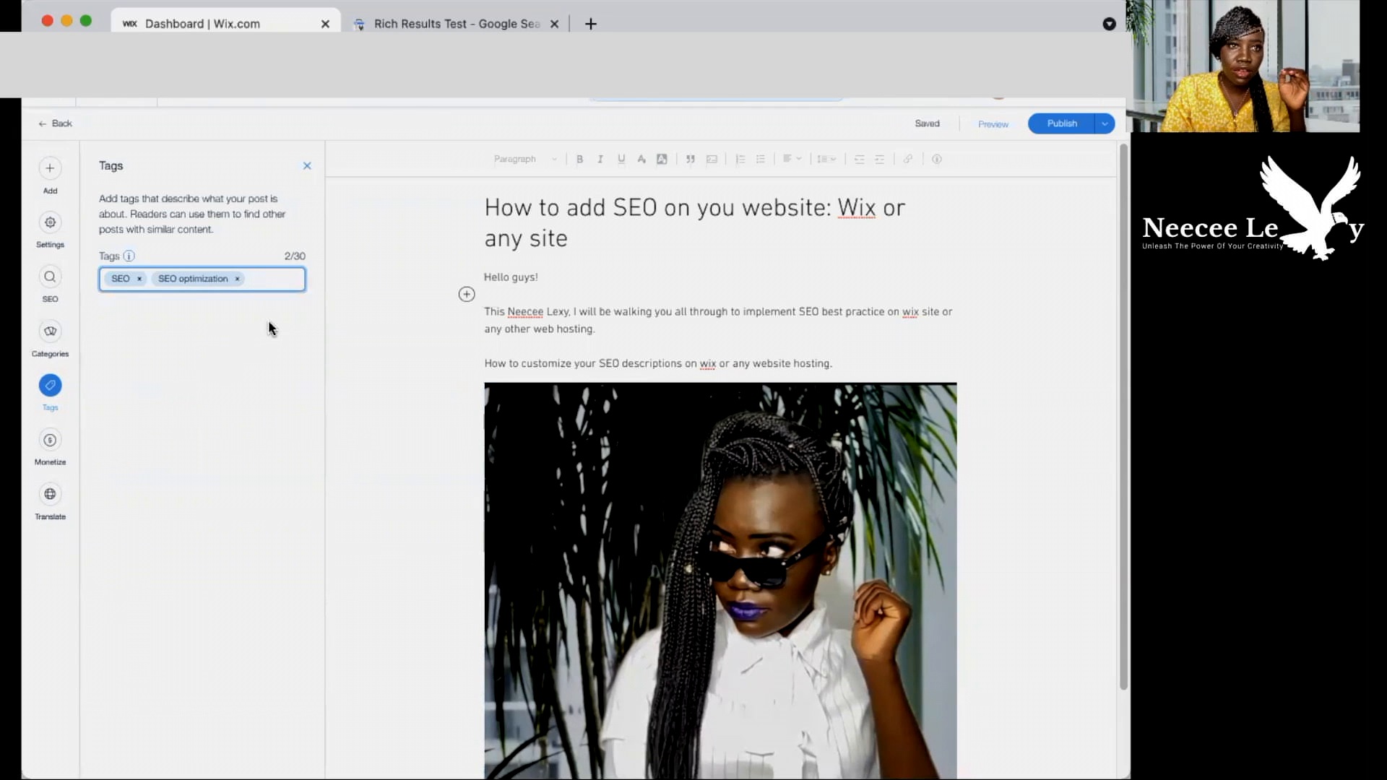
# Step: Publish the blog post, copy its link and dismiss the social sharing prompt
pyautogui.click(1064, 129)
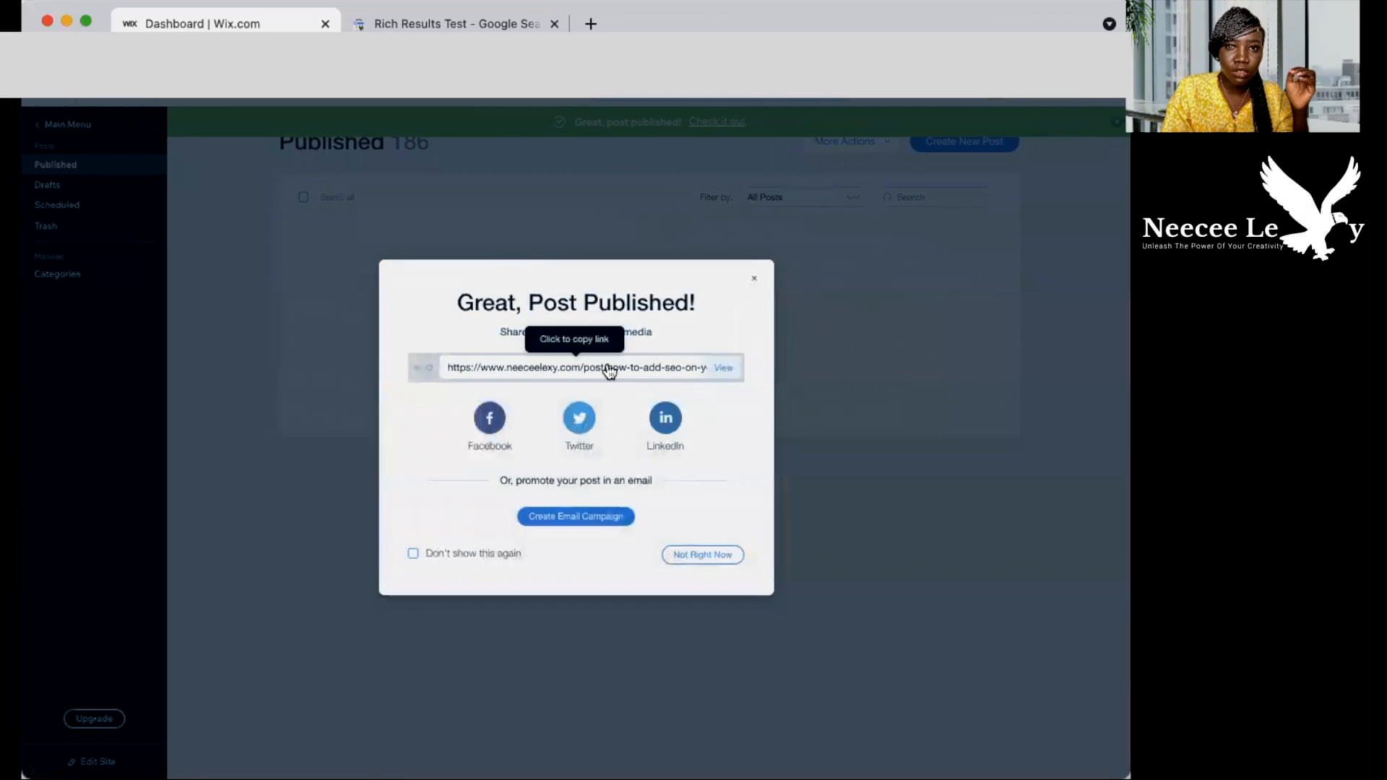
pyautogui.click(643, 371)
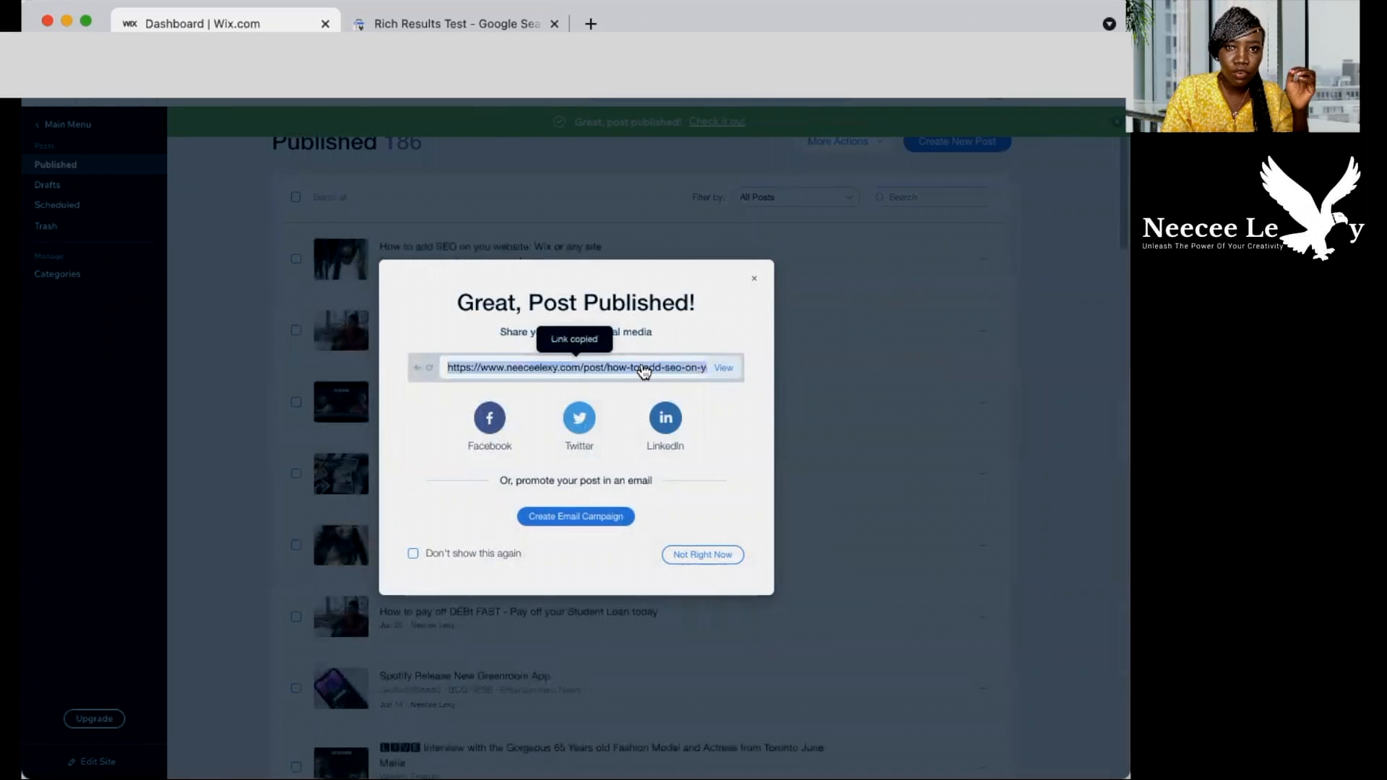
pyautogui.click(580, 424)
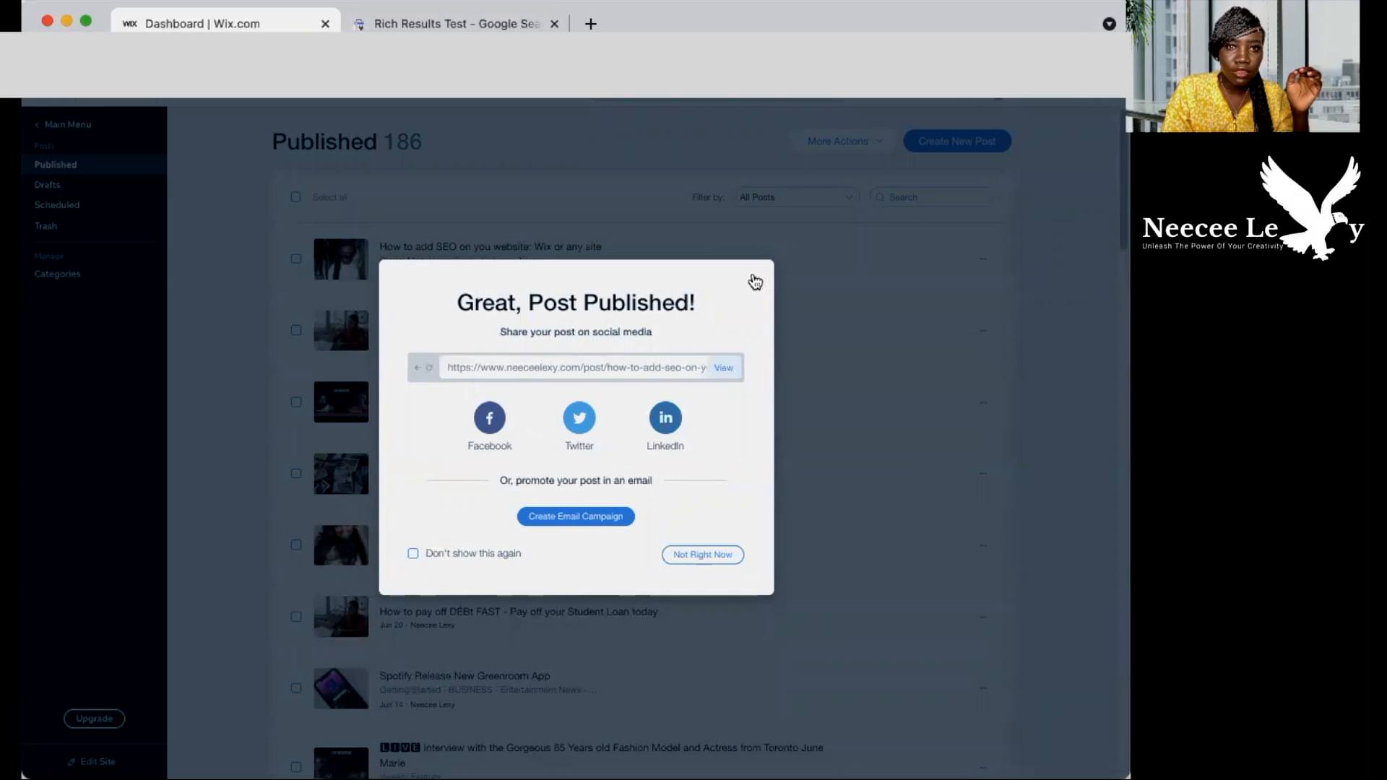
pyautogui.click(755, 282)
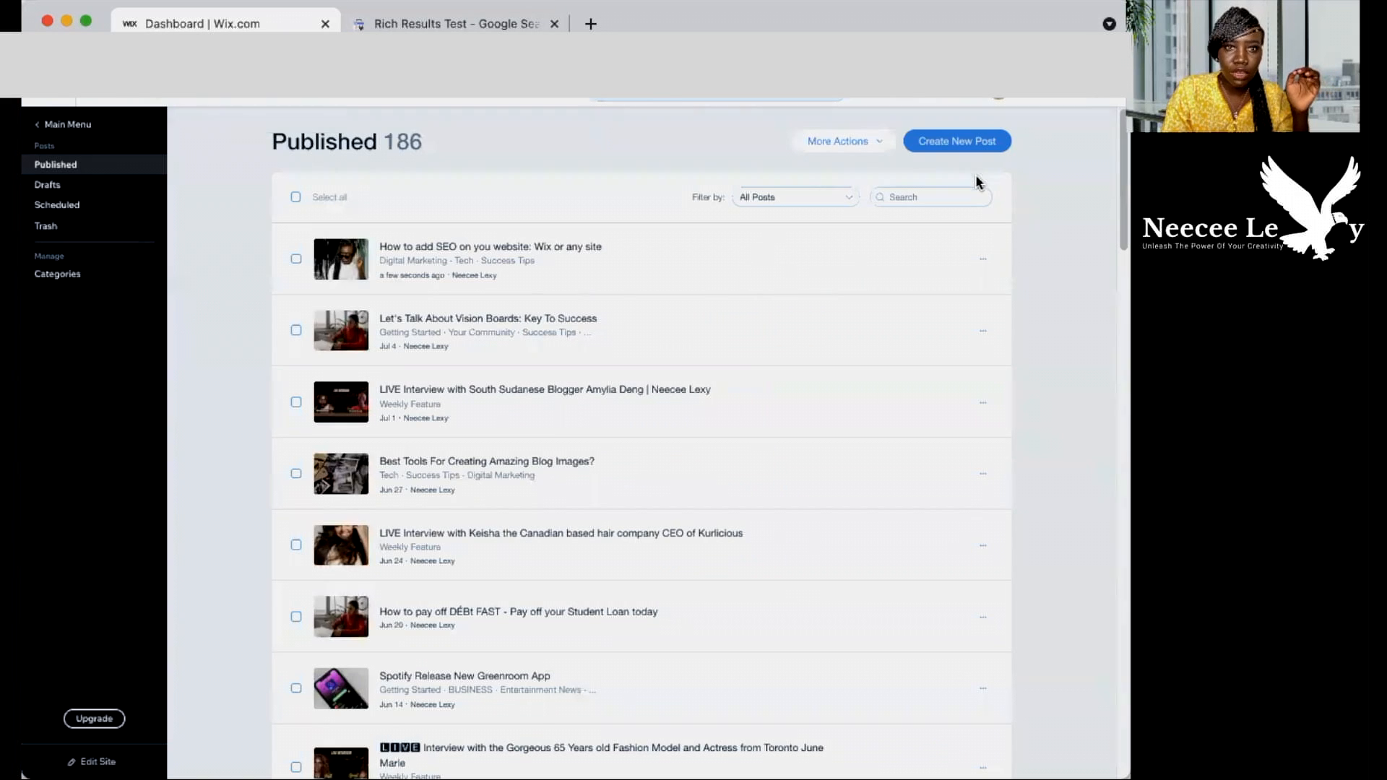
# Step: Revert the published post "How to add SEO on you website: Wix or any site" to a draft
pyautogui.click(983, 259)
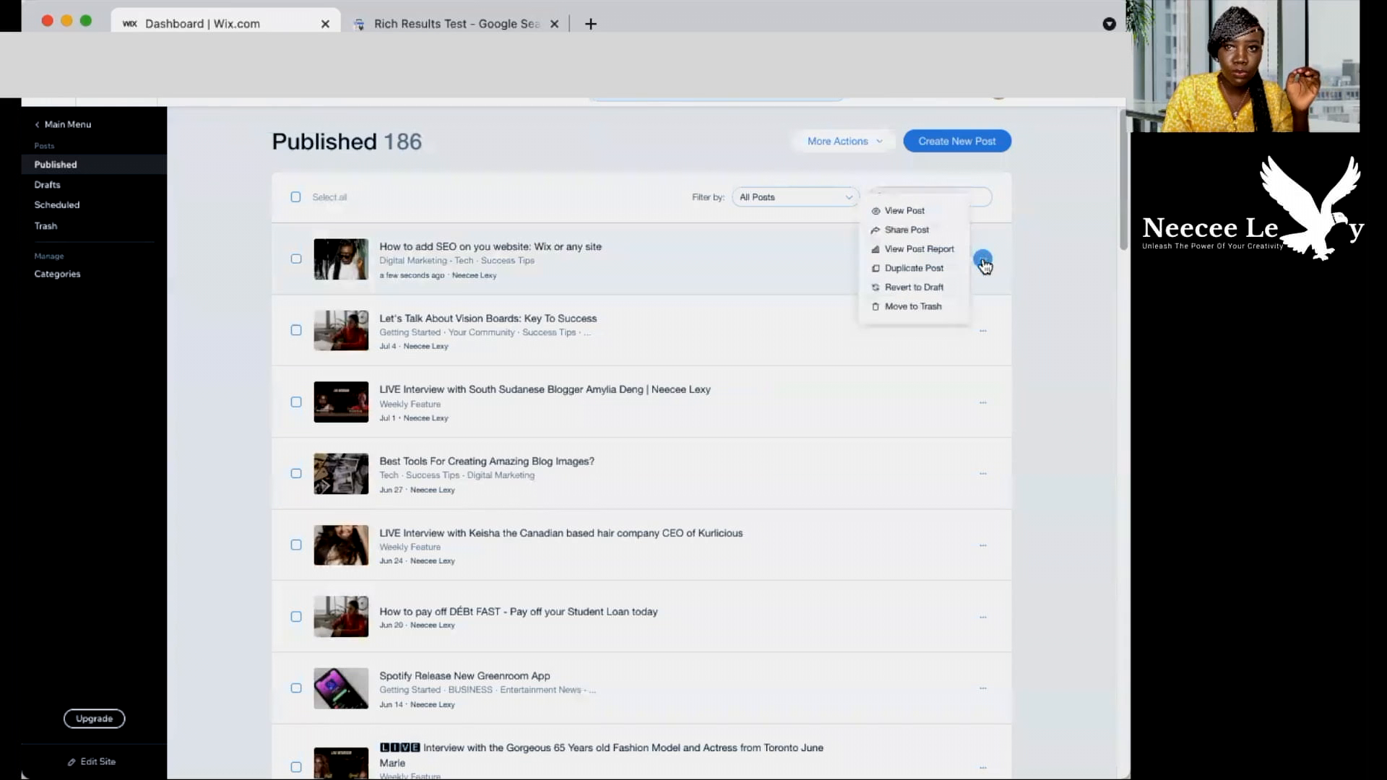
pyautogui.click(915, 287)
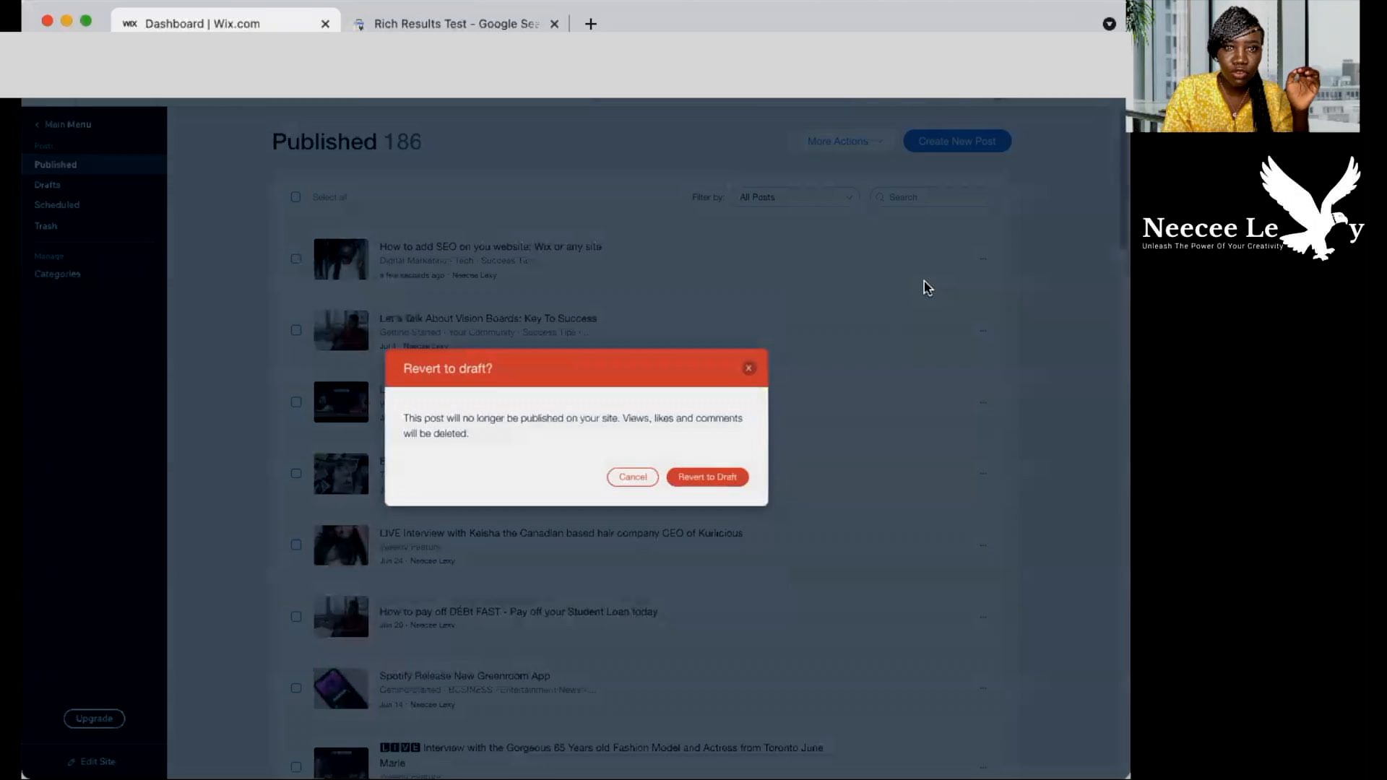
pyautogui.click(710, 478)
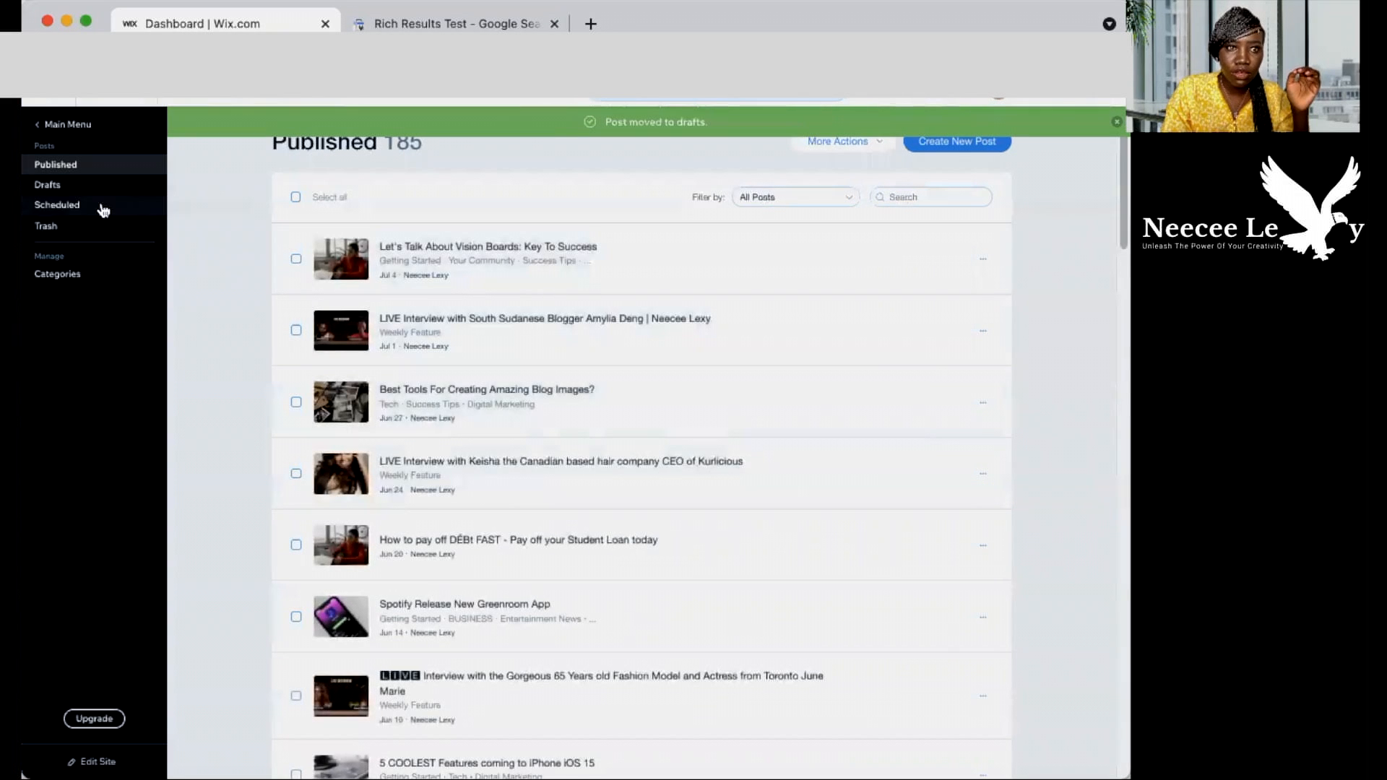
# Step: Clear the old search in the drafts list and search the drafts for "seo"
pyautogui.click(82, 189)
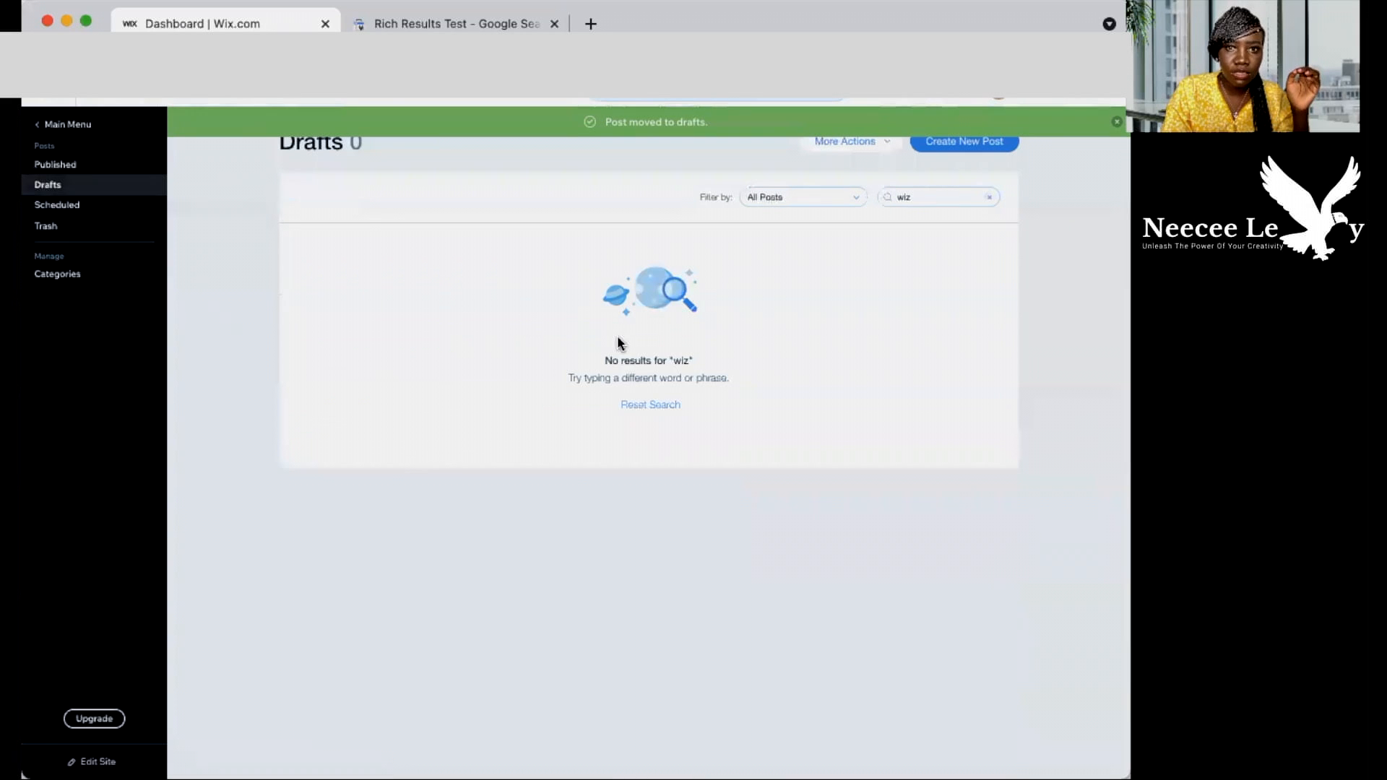
pyautogui.click(990, 197)
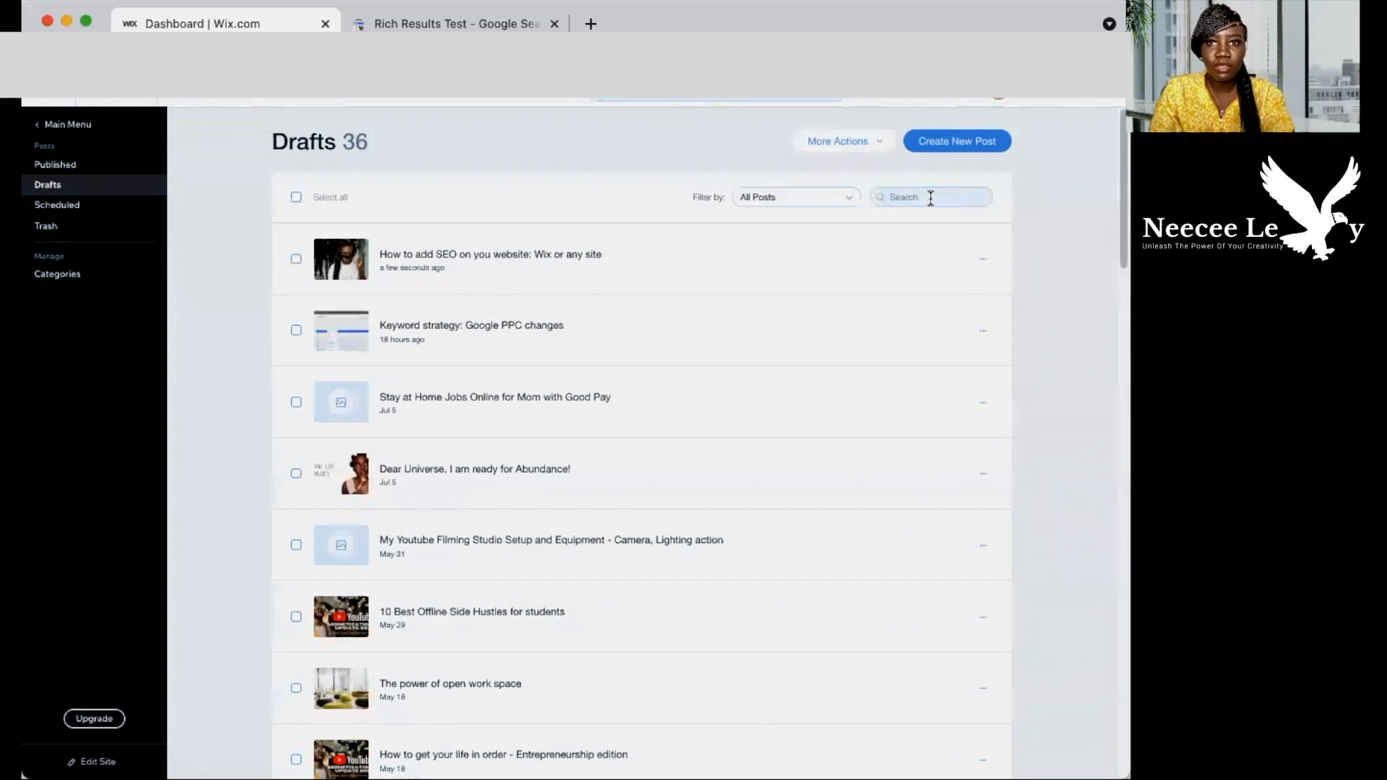
pyautogui.click(910, 192)
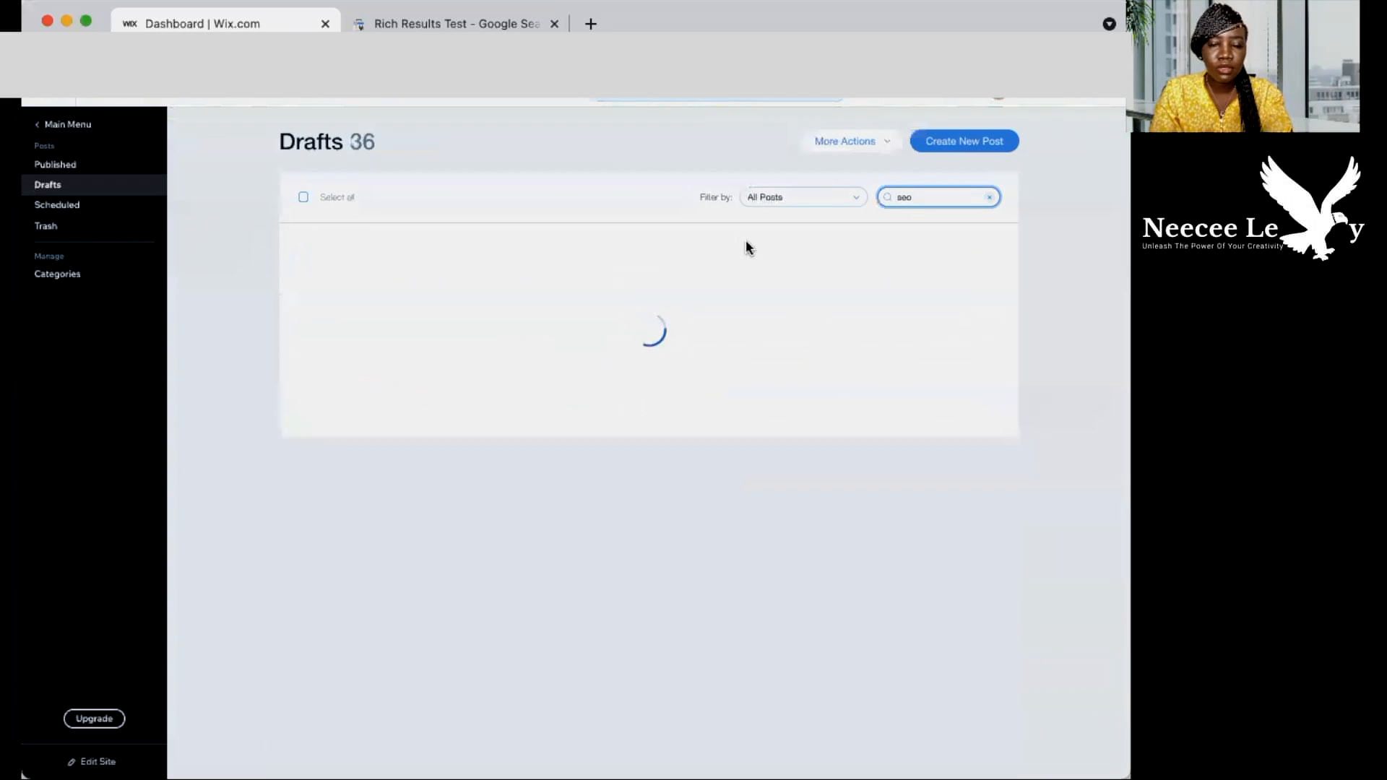